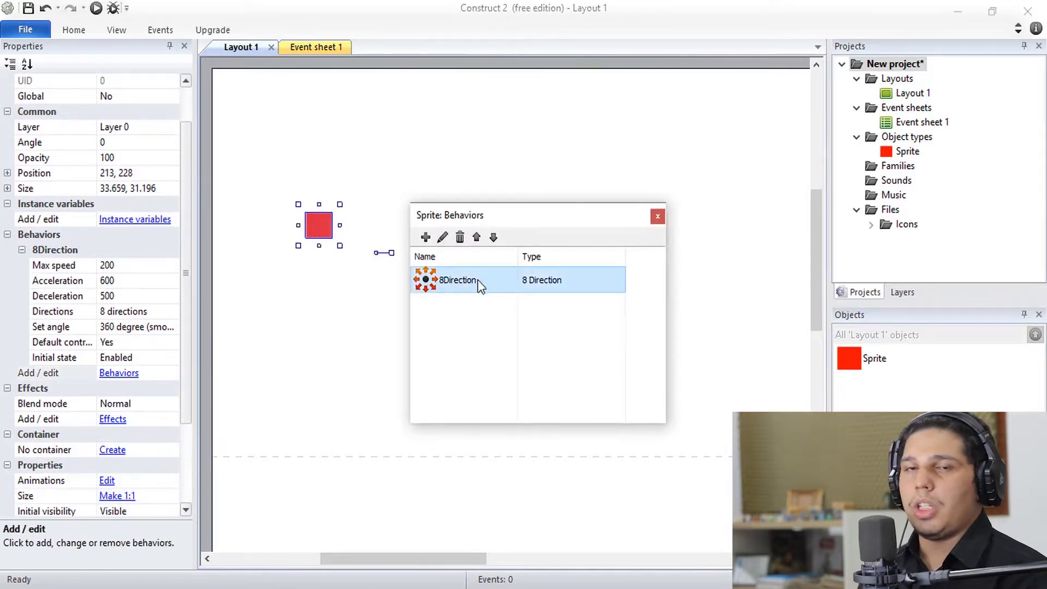
Step: Replace the red sprite's 8Direction behavior with the Platform behavior and shift the sprite to about position 194, 219
click(461, 237)
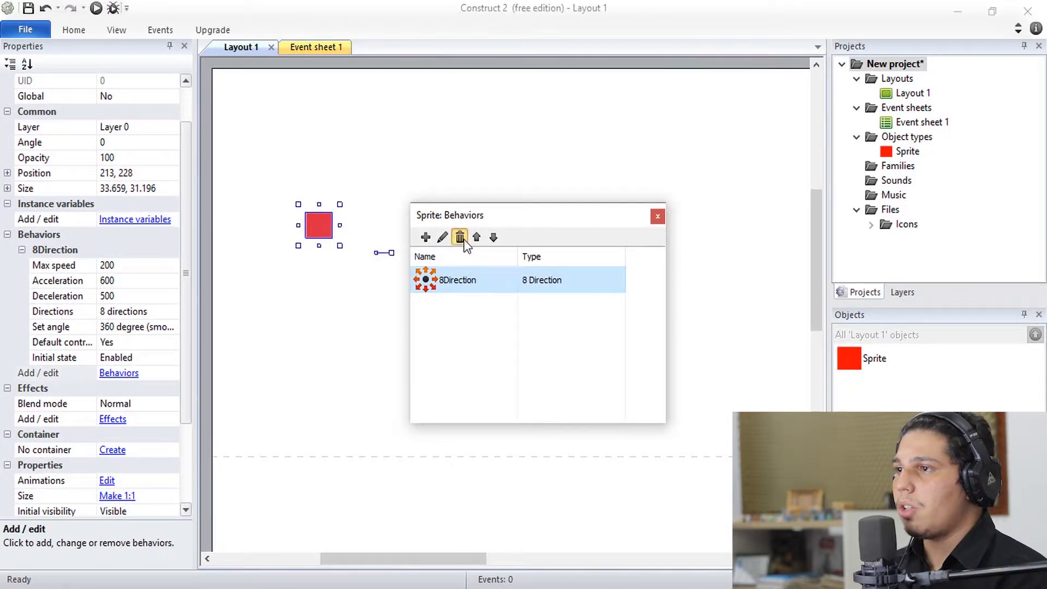
click(587, 356)
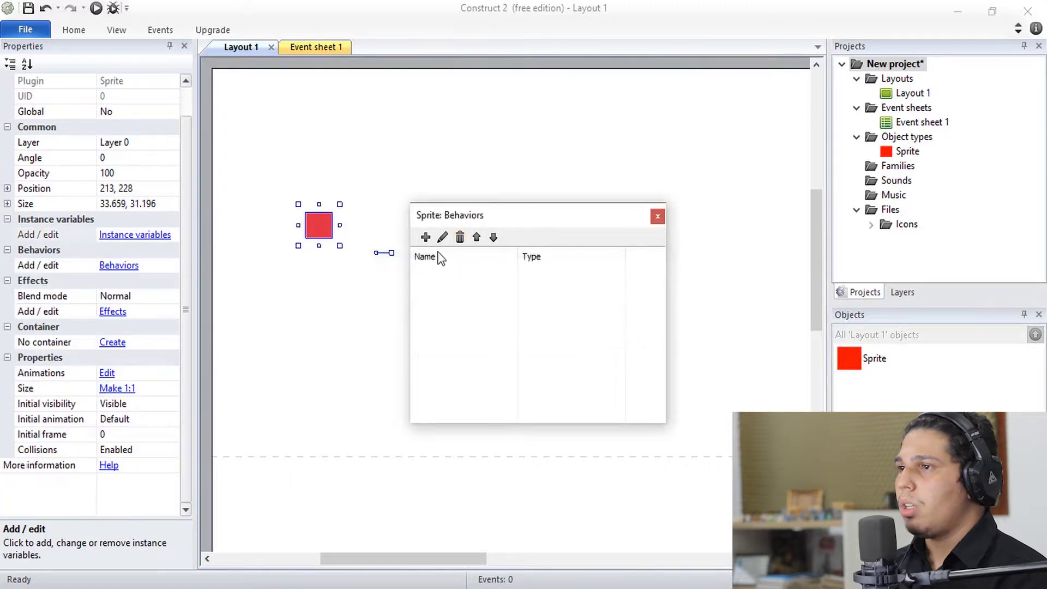
click(426, 238)
scroll(650, 284, down, 5)
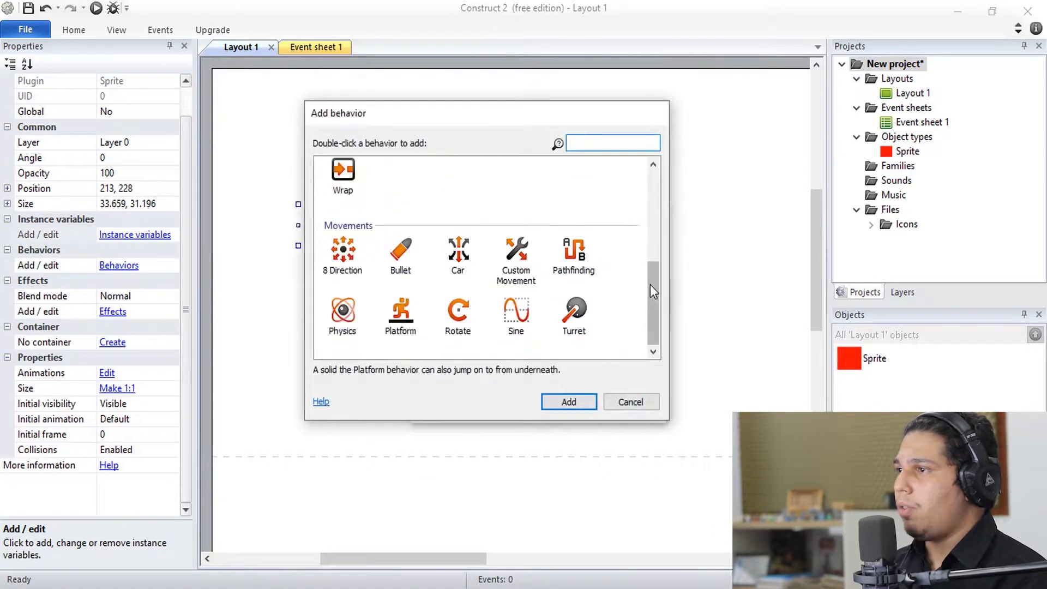
click(403, 322)
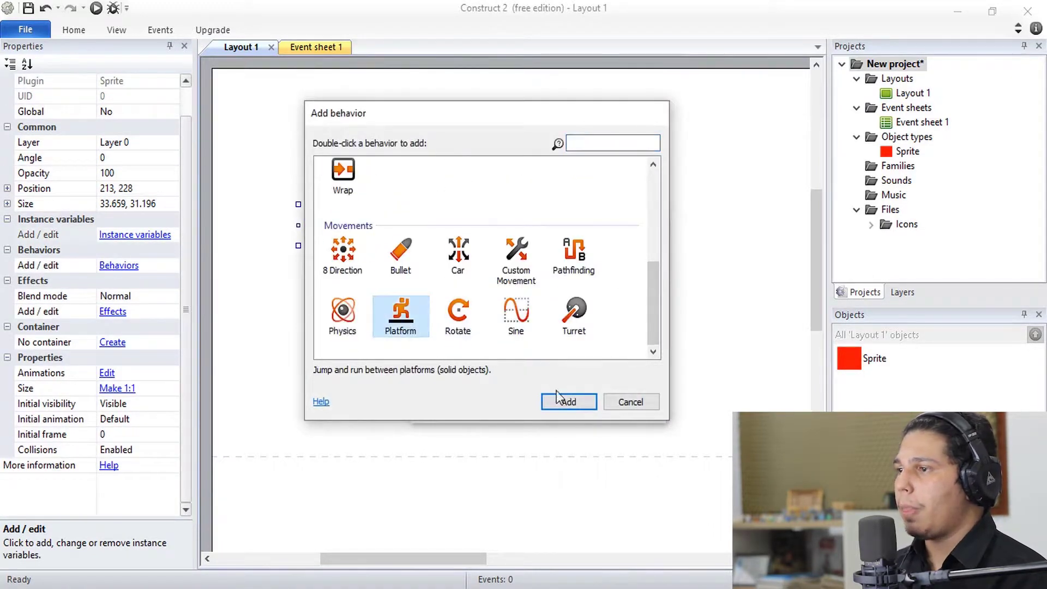
click(567, 406)
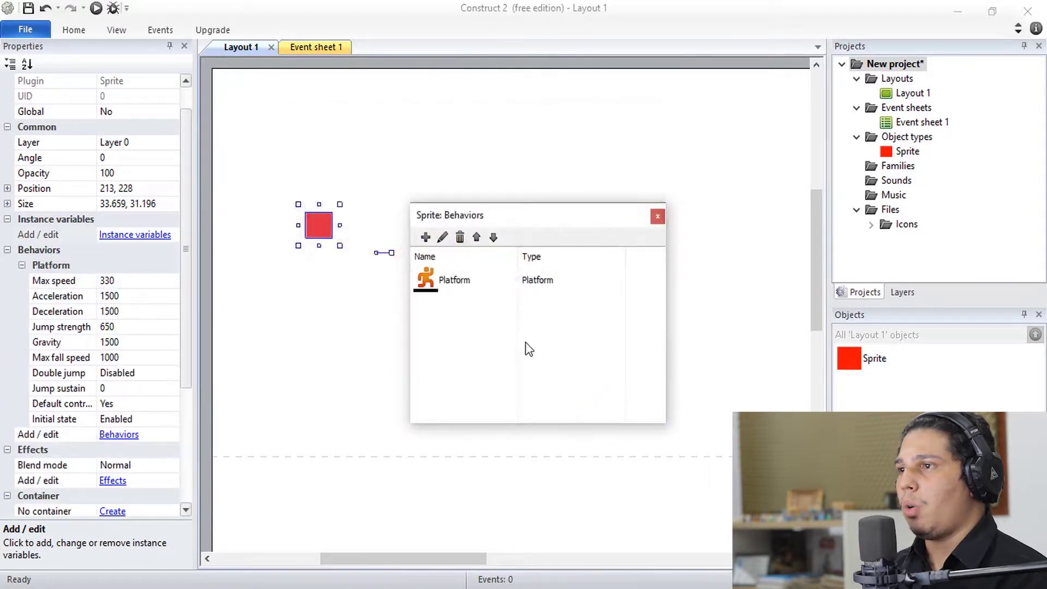
click(658, 217)
mouse_move(321, 229)
mouse_down()
mouse_move(466, 268)
mouse_move(310, 275)
mouse_move(334, 191)
mouse_move(360, 290)
mouse_move(303, 221)
mouse_move(322, 240)
mouse_move(302, 236)
mouse_move(305, 244)
mouse_move(299, 229)
mouse_move(314, 264)
mouse_move(307, 203)
mouse_move(306, 222)
mouse_up()
Step: Insert a Tiled Background object into the layout on Layer 0, placing it beside the red sprite
right_click(312, 321)
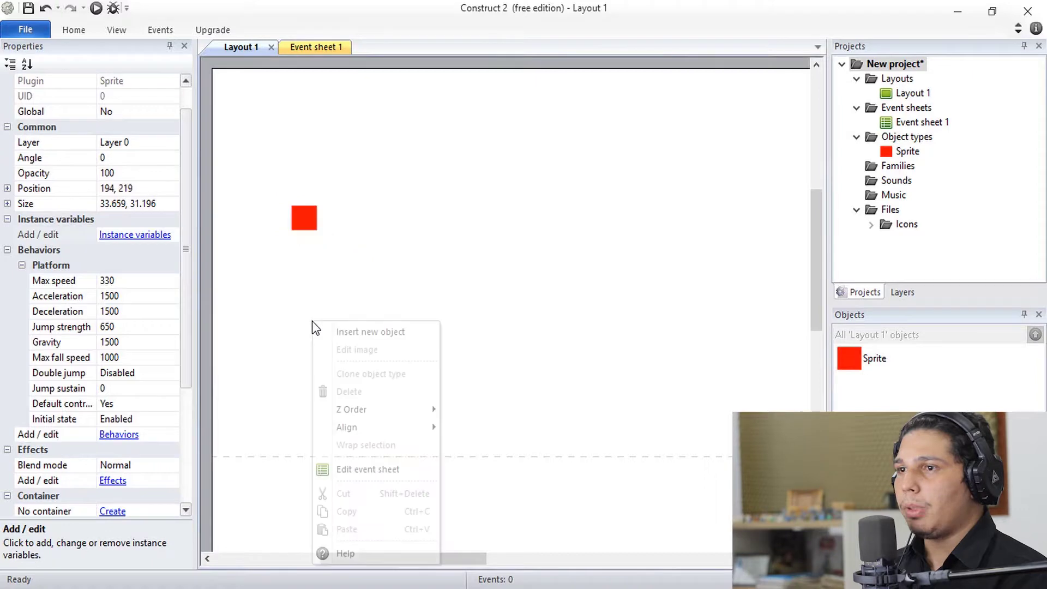
click(357, 331)
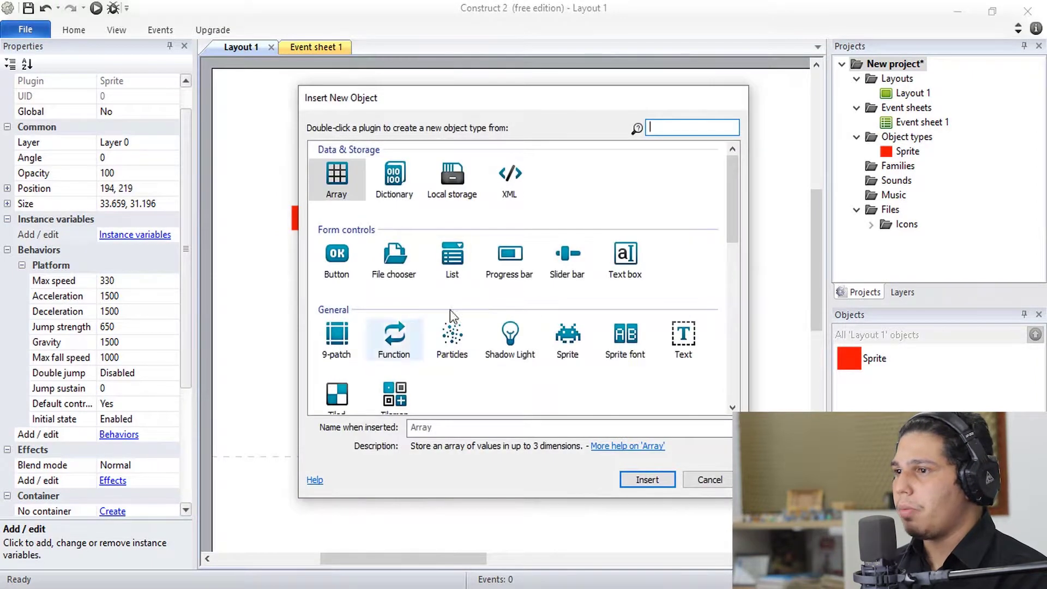
drag(731, 227, 732, 265)
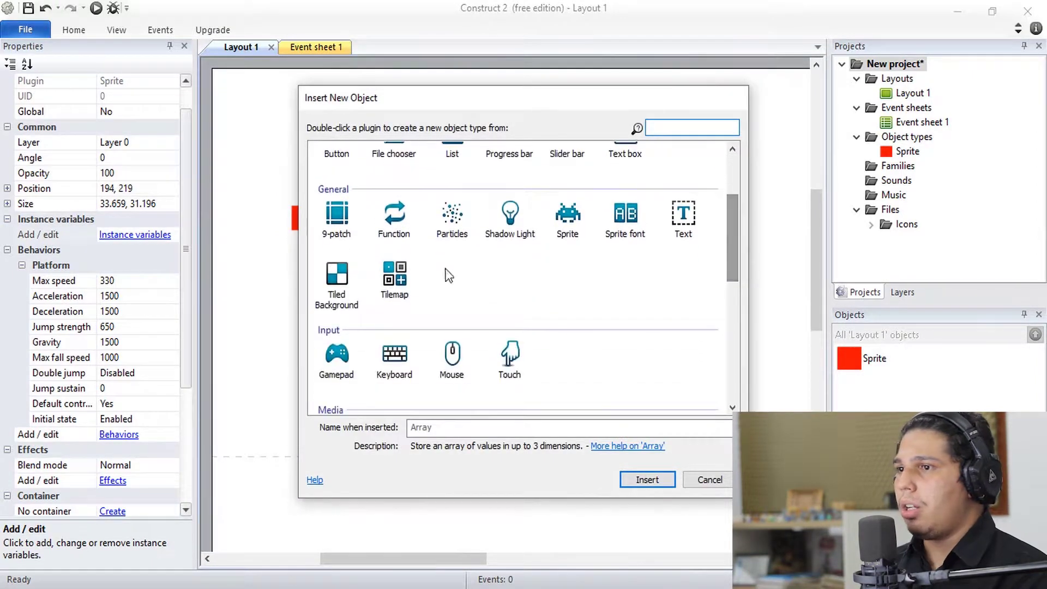
click(329, 283)
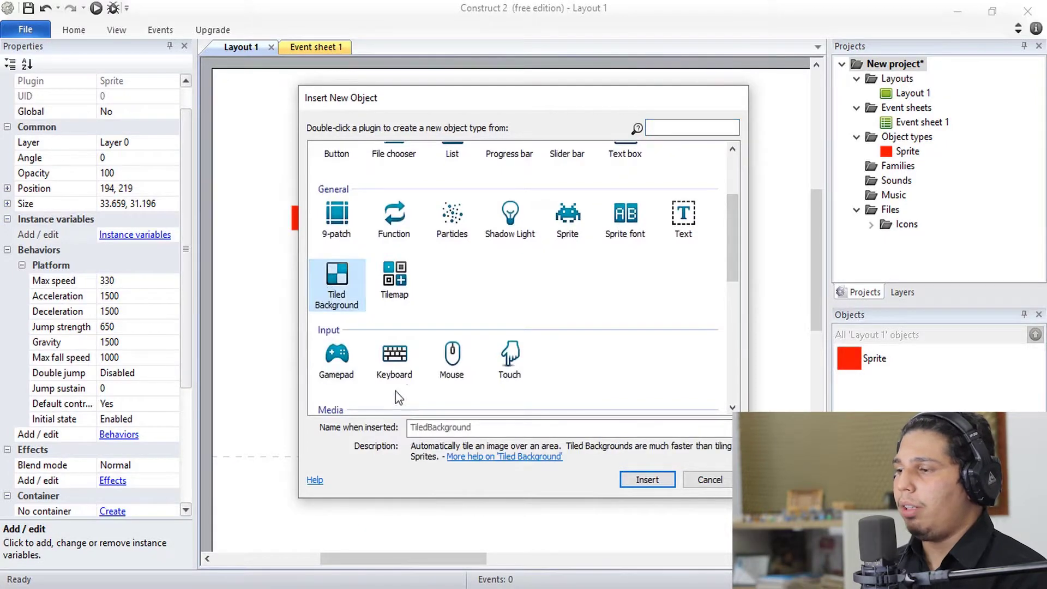
click(647, 480)
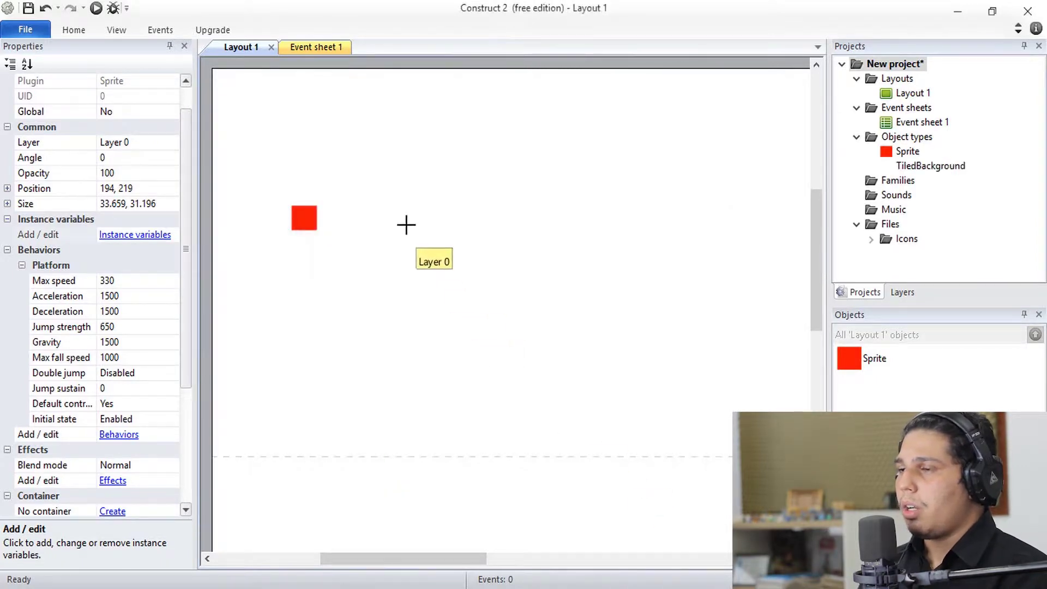
click(406, 224)
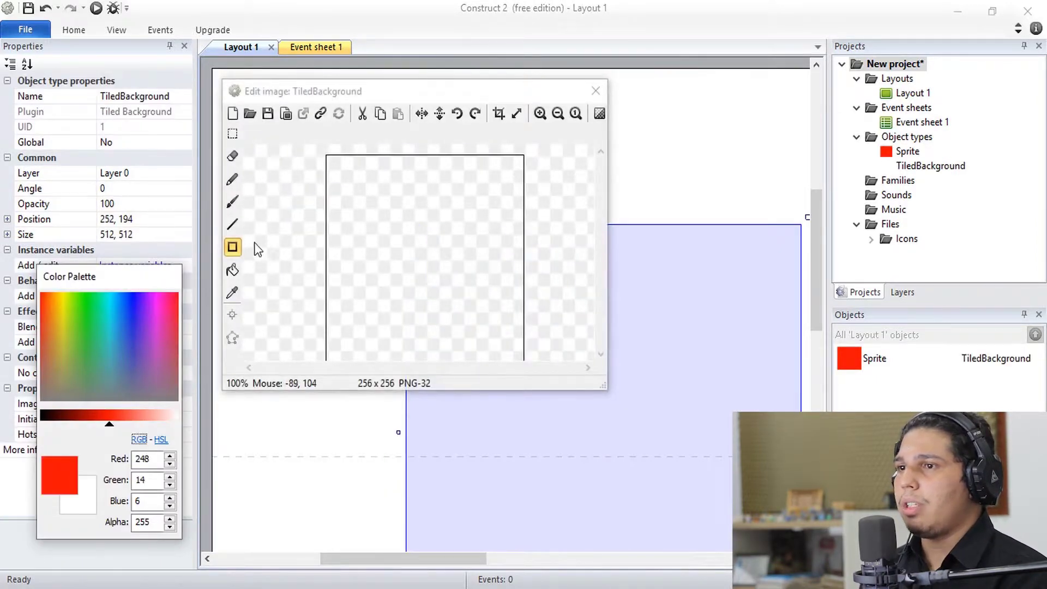
Step: Paint the tile image as a wide bright green rectangle with a thin dark green strip (RGB 1, 107, 6) along its upper edge
drag(116, 374, 75, 295)
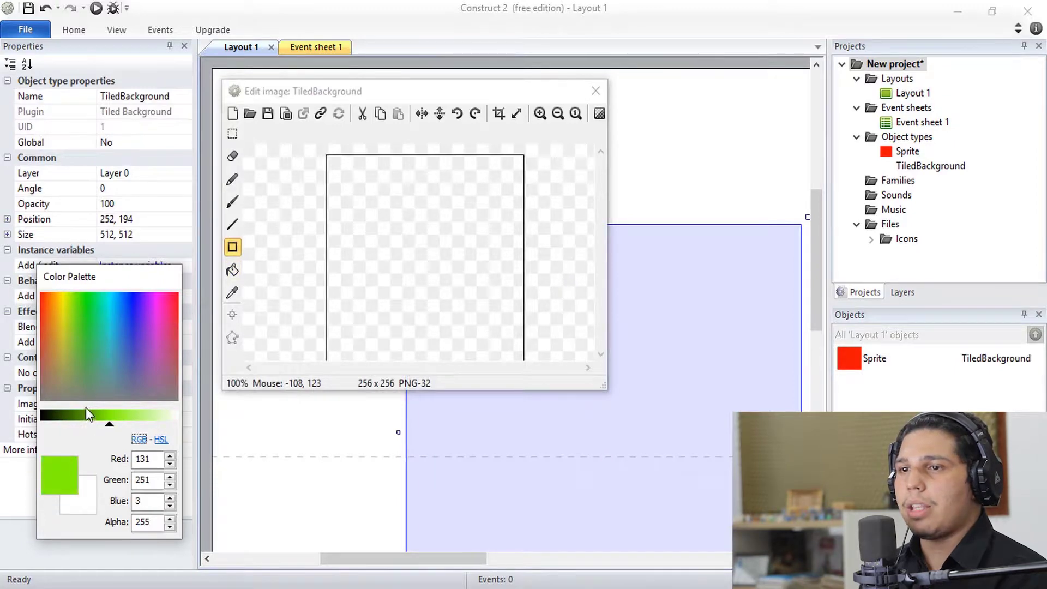
click(90, 296)
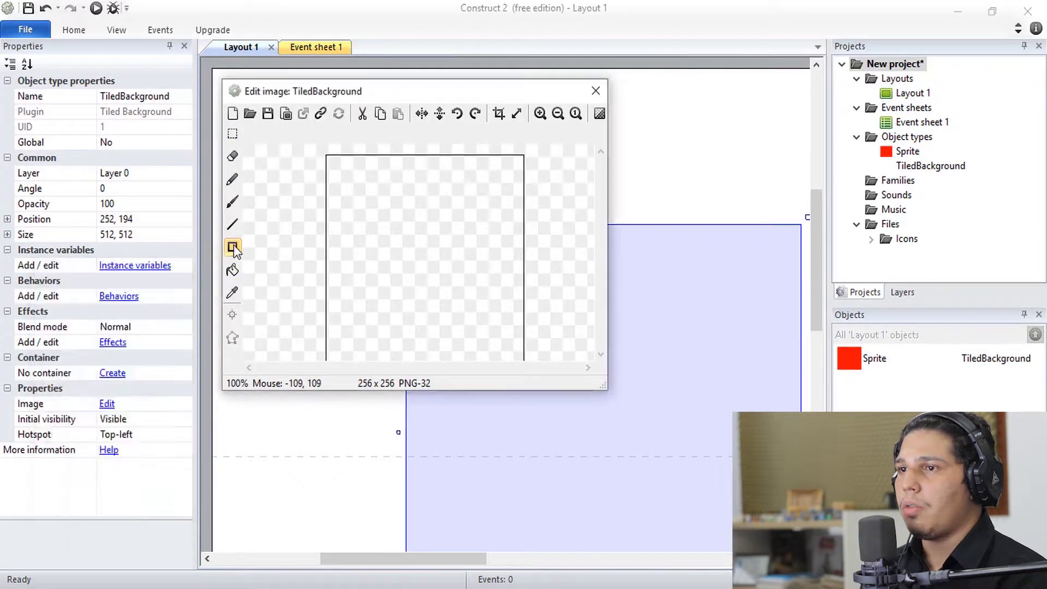
mouse_move(327, 250)
mouse_down()
mouse_move(334, 263)
mouse_move(421, 293)
mouse_move(517, 280)
mouse_move(523, 292)
mouse_move(516, 285)
mouse_up()
click(106, 424)
drag(105, 424, 68, 424)
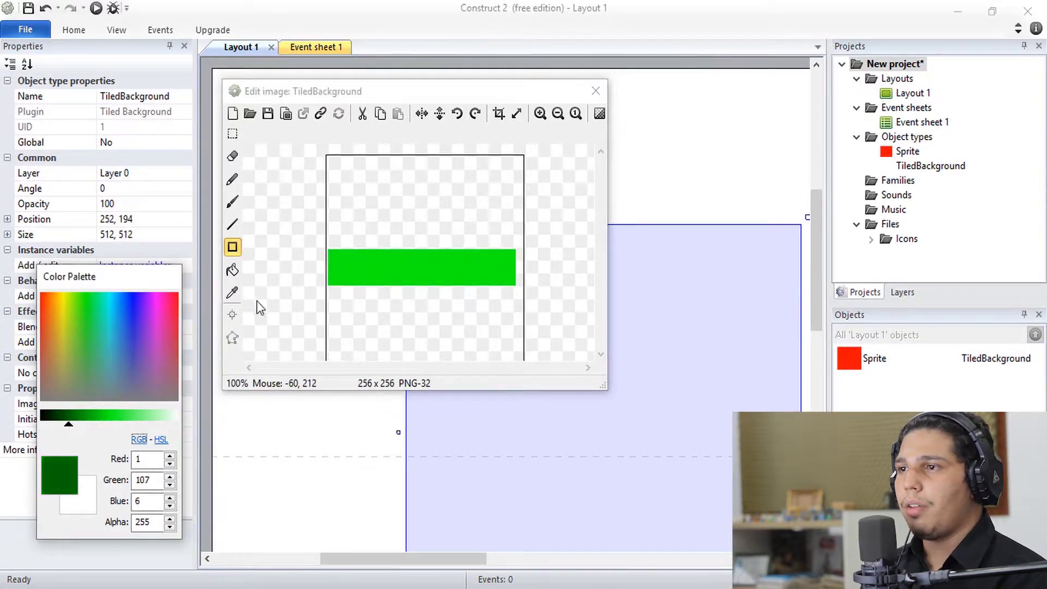
drag(329, 251, 515, 262)
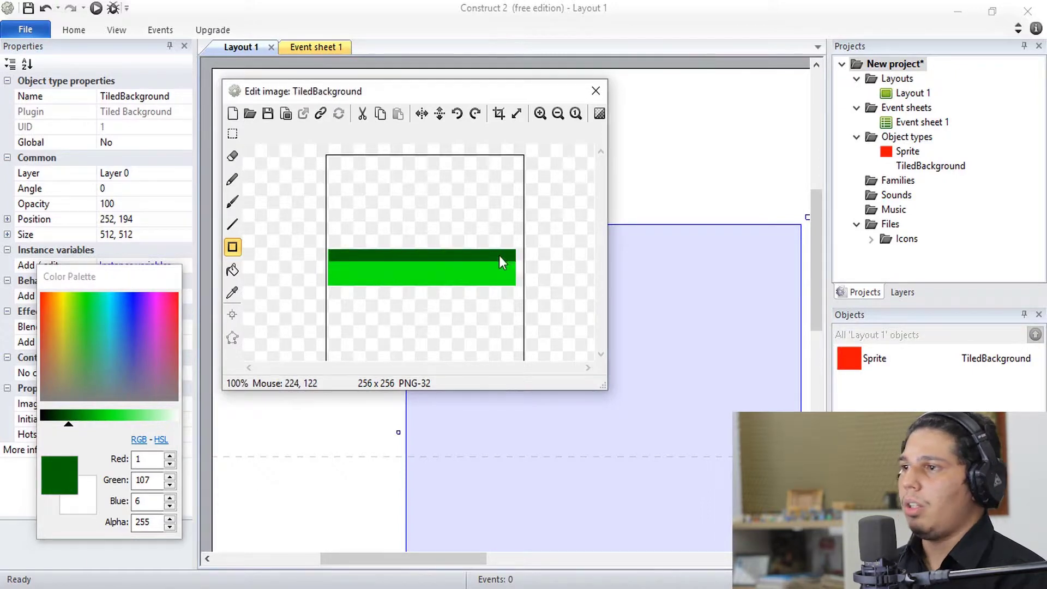
click(597, 91)
Step: Move the tiled background below the red sprite and reduce its size to about 512 × 192 at position 73, 257
drag(597, 341, 451, 223)
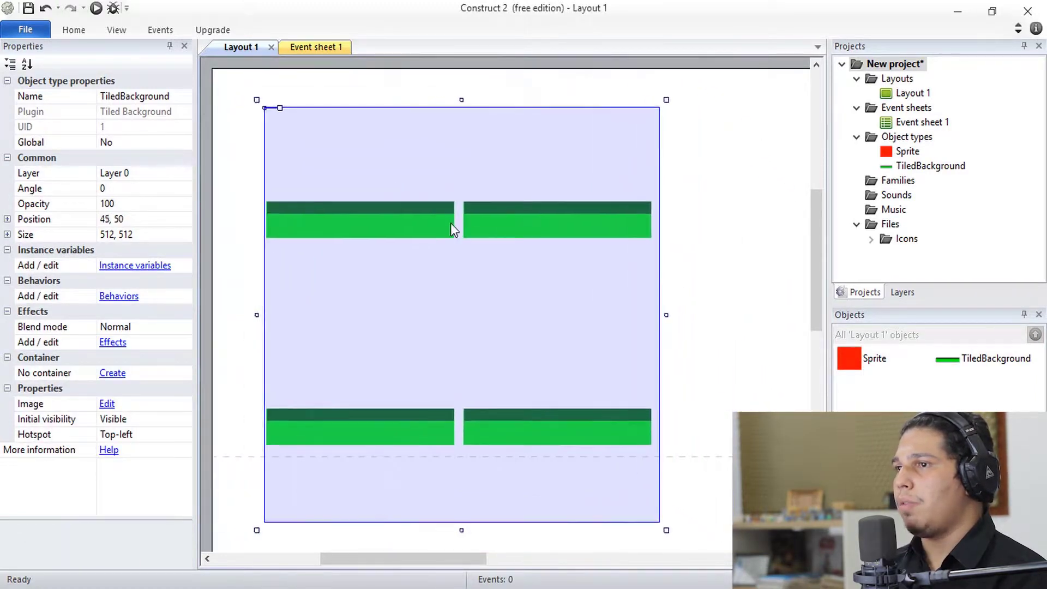
drag(459, 100, 467, 355)
drag(465, 461, 468, 413)
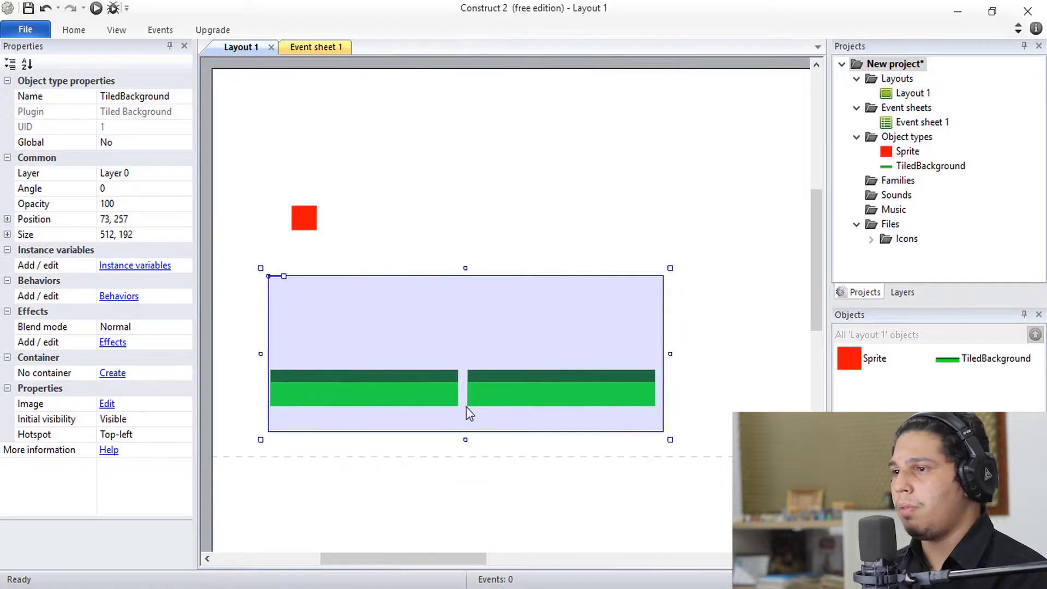
Step: Crop the tile image to its painted area and reshape the tiled background into a floor about 611 × 43 at position 3, 427
double_click(482, 387)
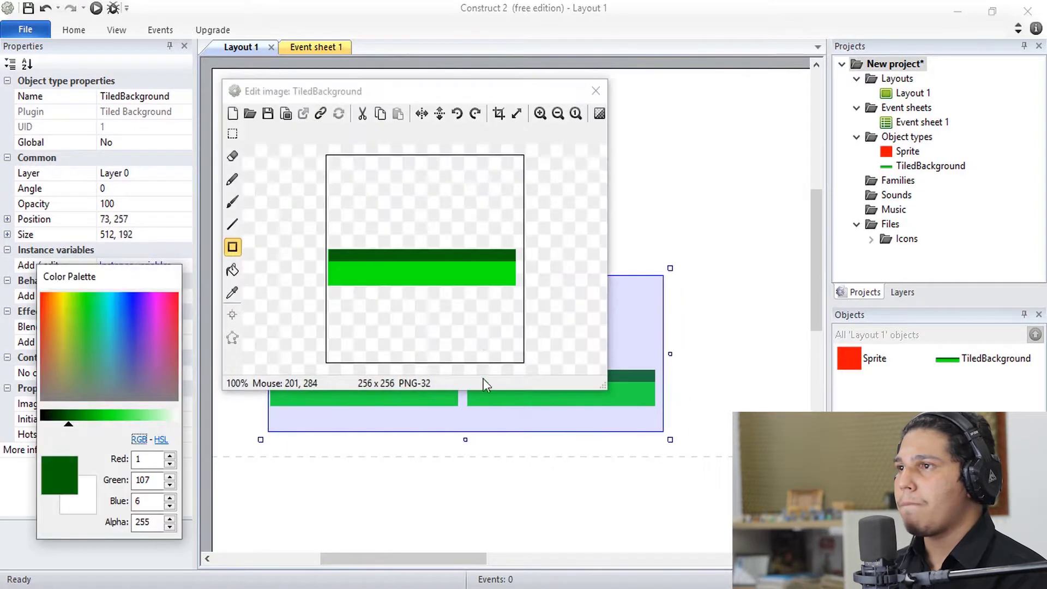
click(498, 113)
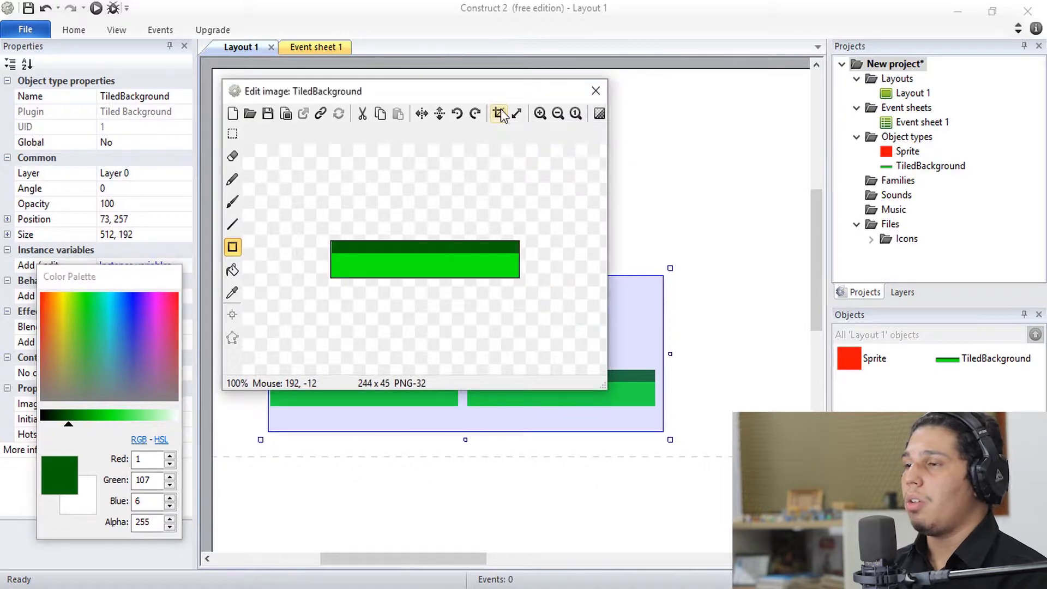
click(595, 91)
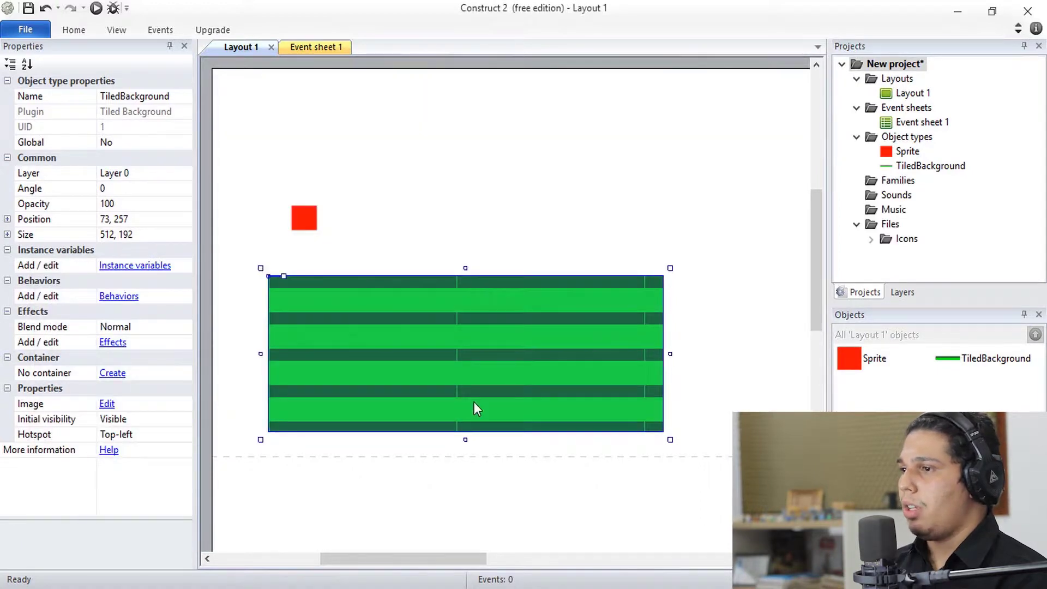
drag(464, 440, 375, 292)
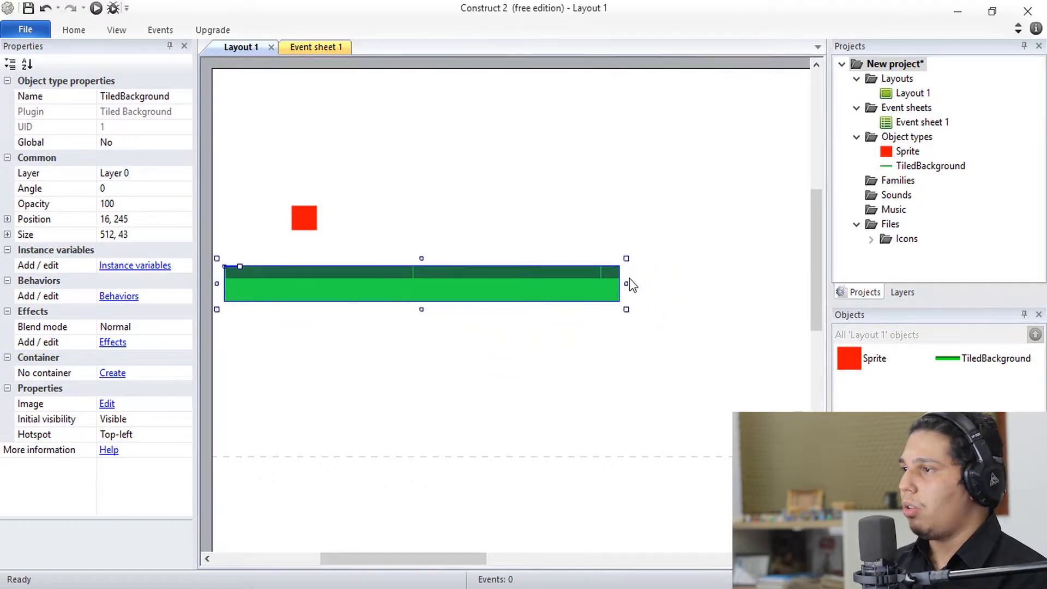
drag(628, 283, 601, 433)
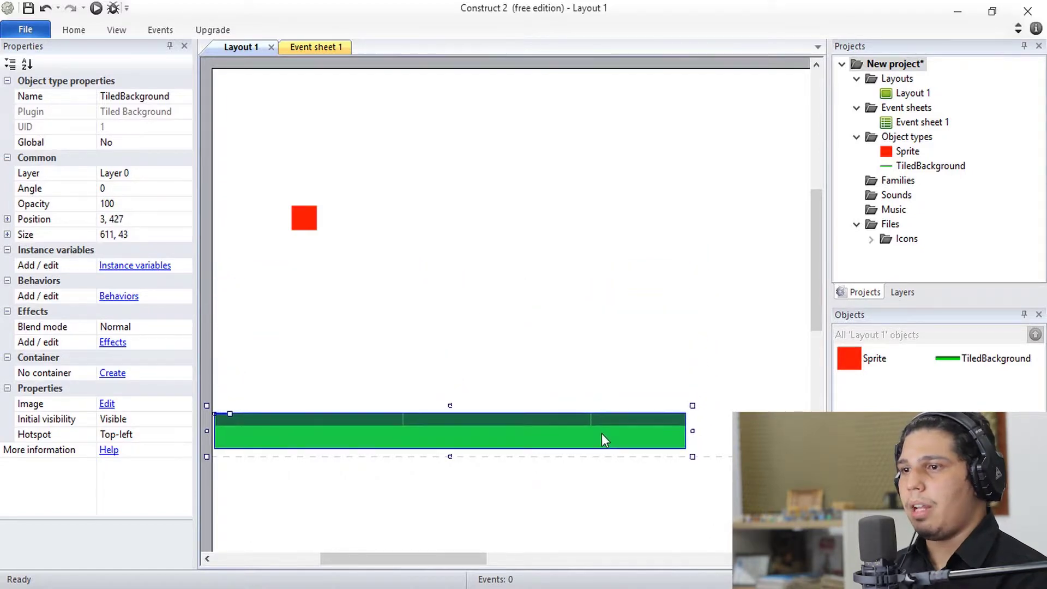
Step: Rename the red sprite as Player and move it above the floor to about position 199, 306
click(308, 224)
drag(308, 218, 304, 275)
click(121, 96)
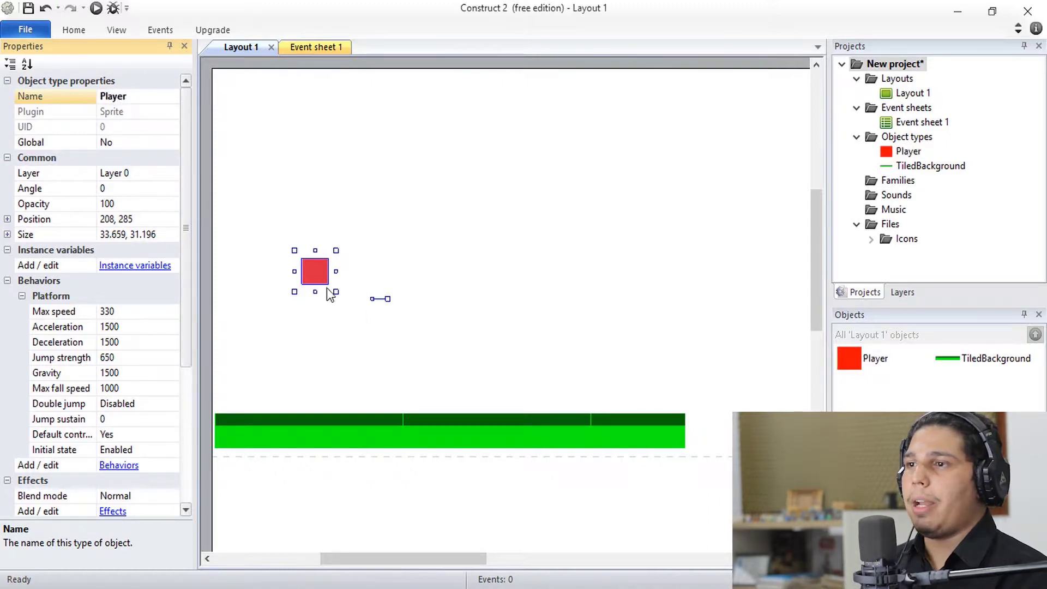
drag(314, 280, 295, 290)
Step: Review the Player's behavior list, run the layout preview in the browser, and return to the editor
drag(185, 320, 186, 409)
click(116, 343)
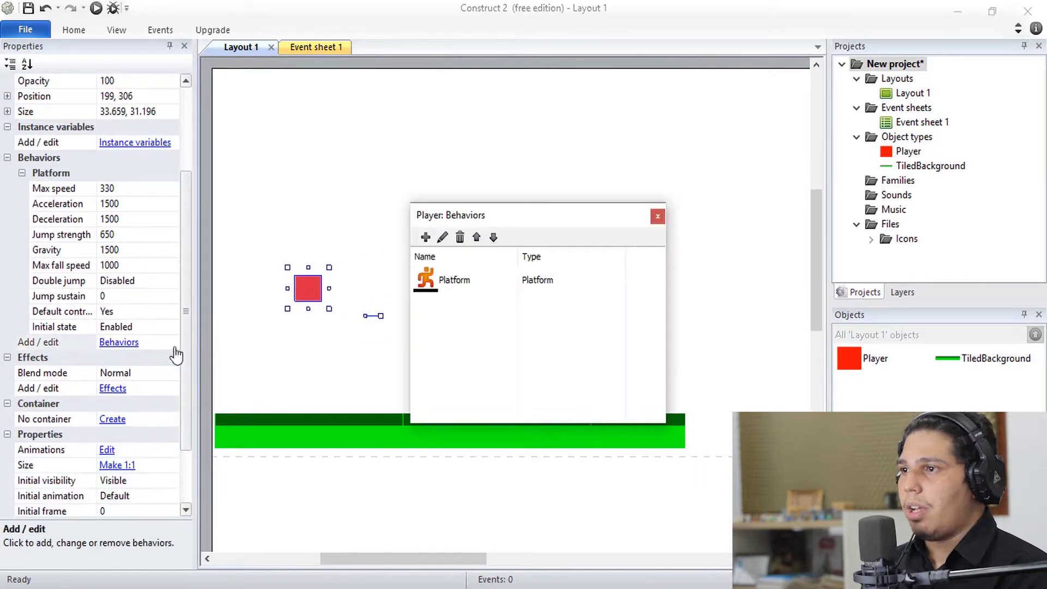
click(459, 280)
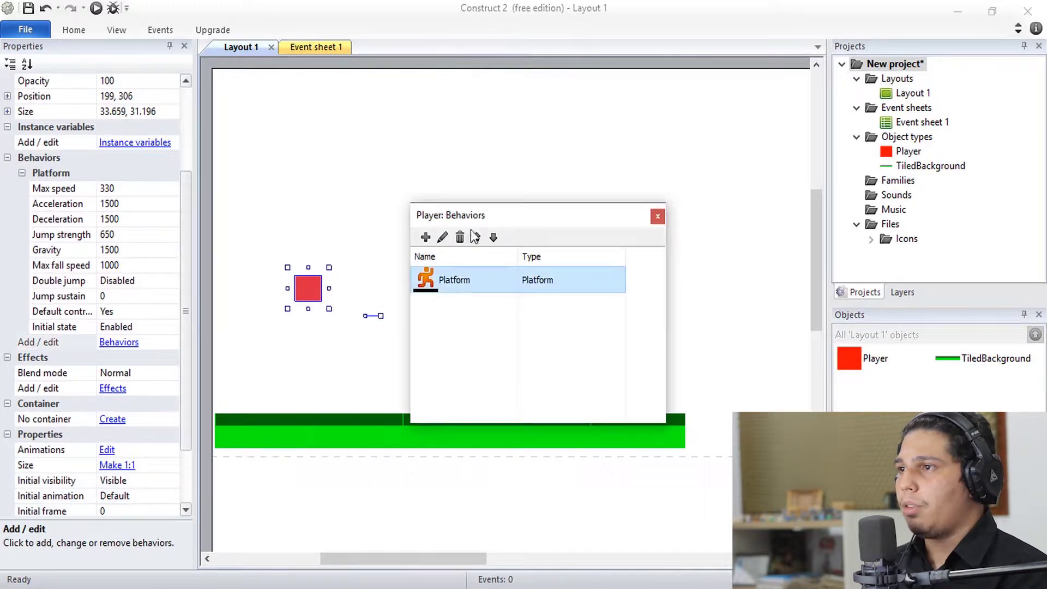
drag(521, 211, 494, 216)
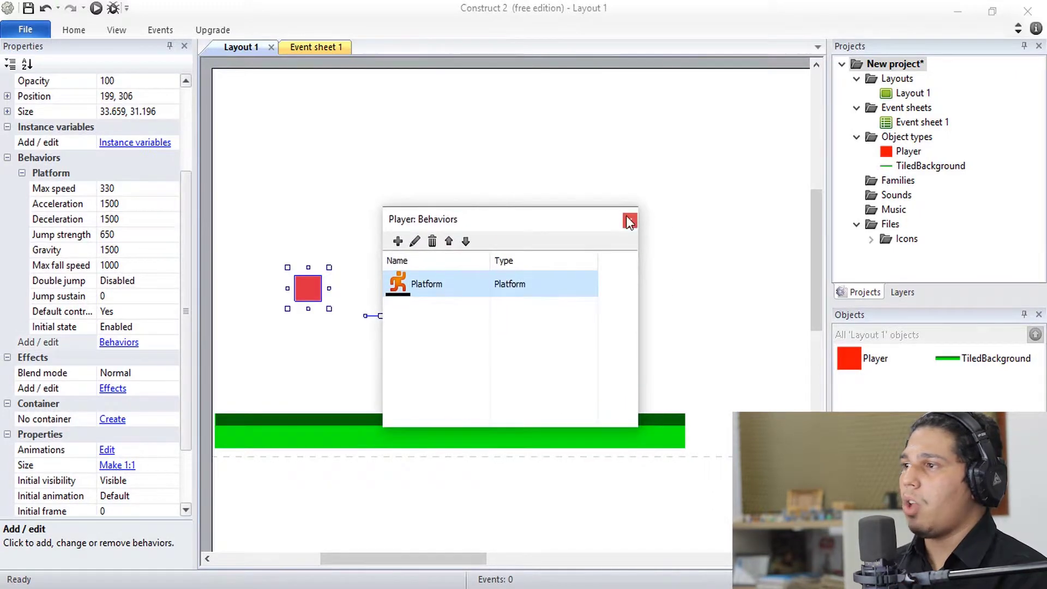
click(628, 220)
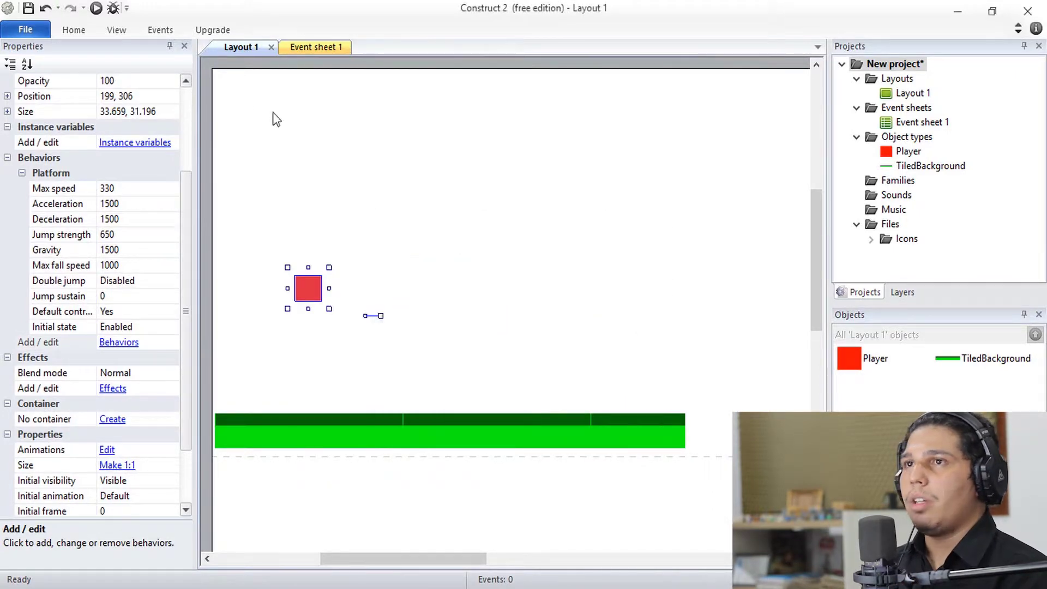
click(96, 10)
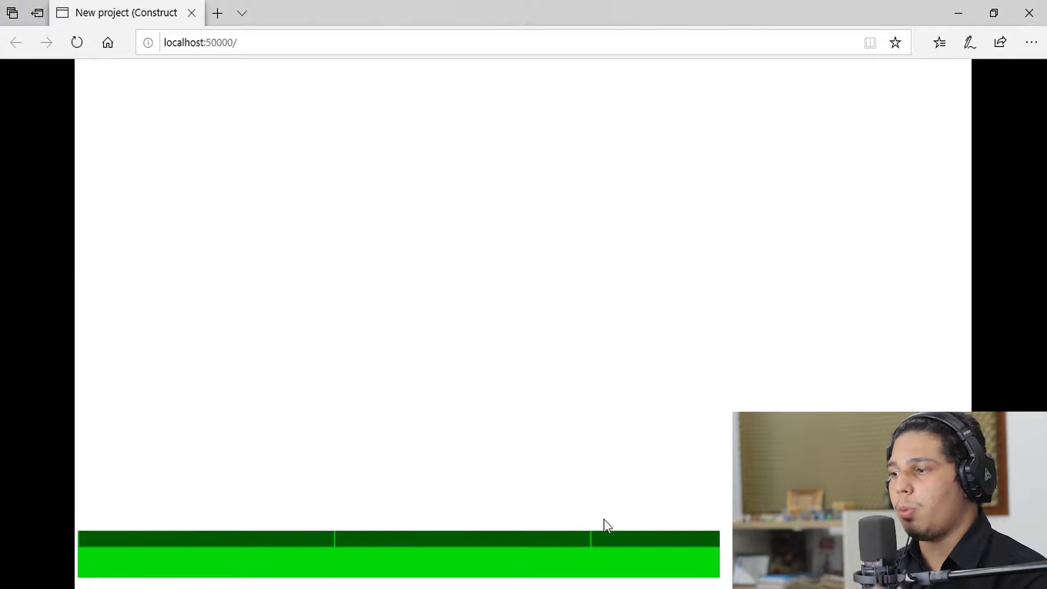
key(alt+Tab)
Step: Add the Solid behavior to the tiled background floor and run the layout preview in the browser
click(401, 436)
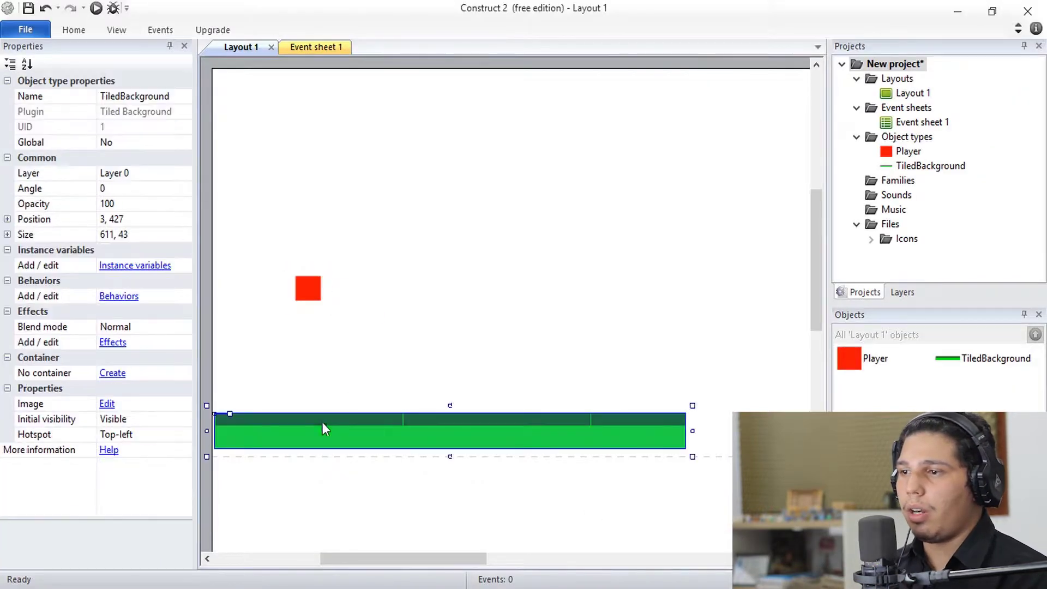
click(117, 297)
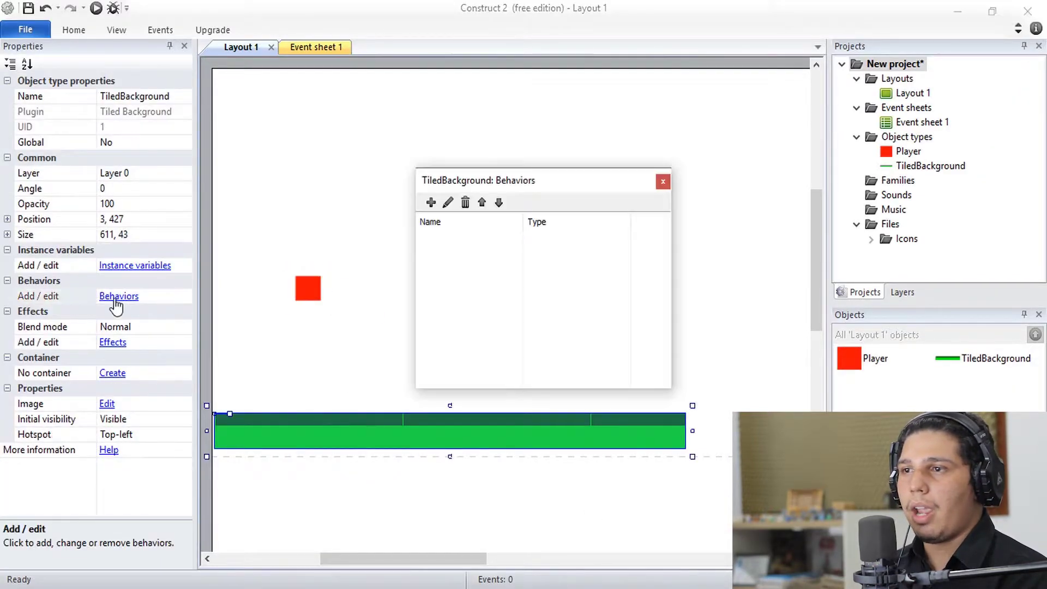
click(428, 205)
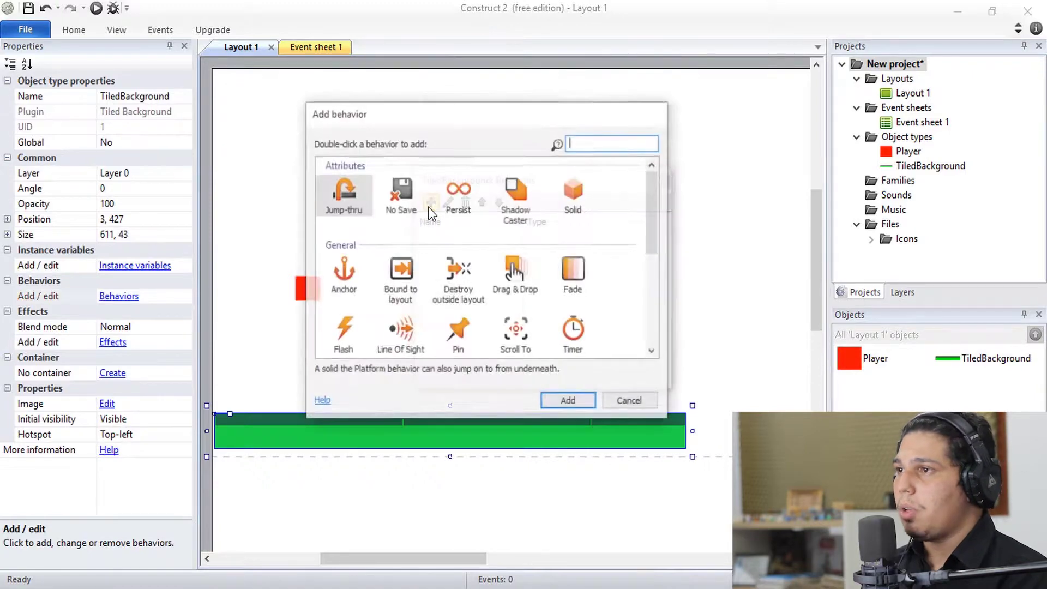
click(582, 215)
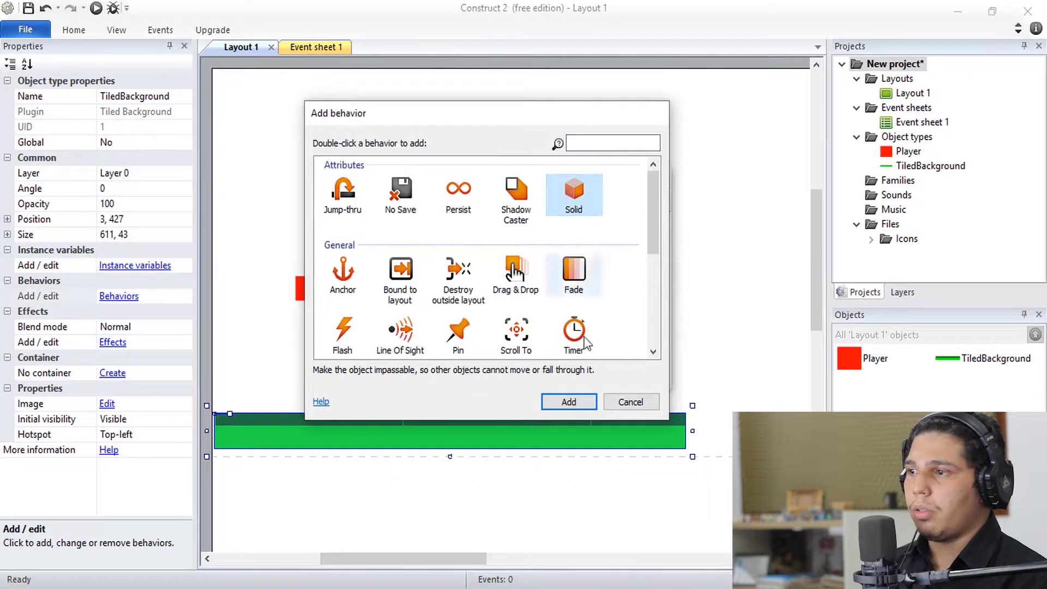
click(567, 402)
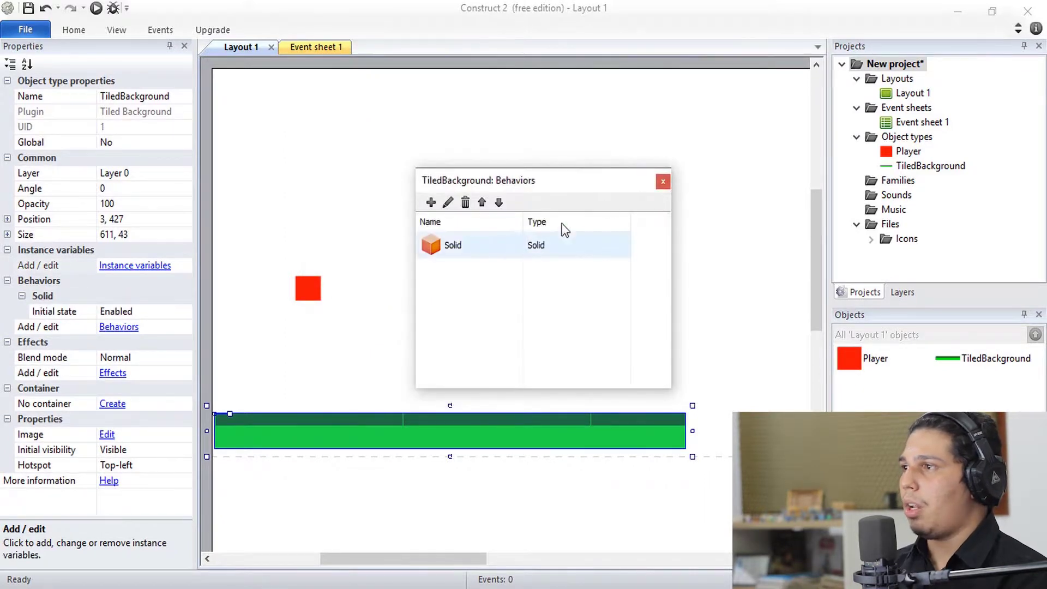
click(662, 181)
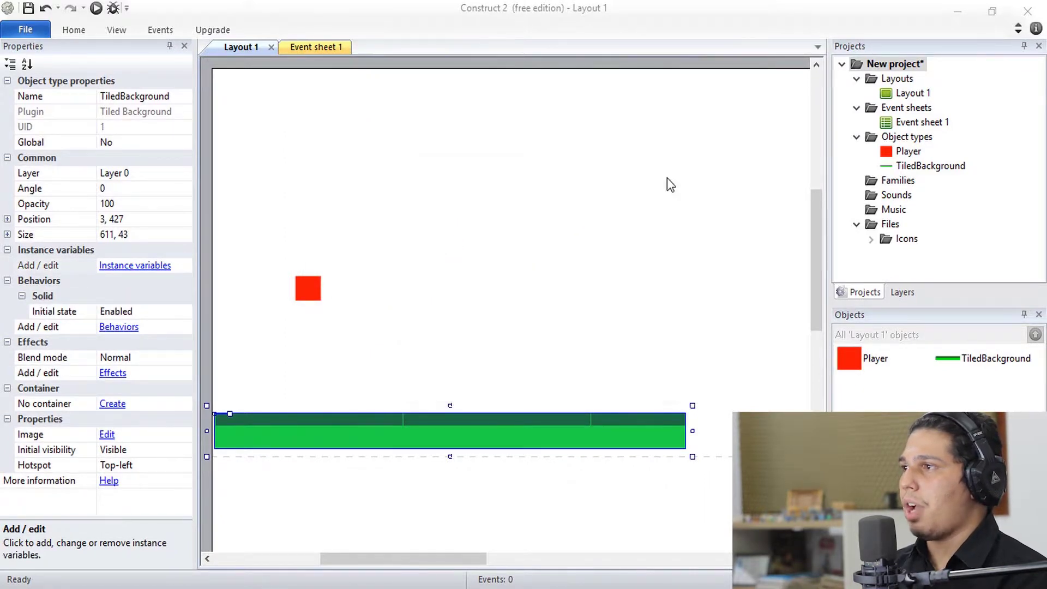
click(96, 8)
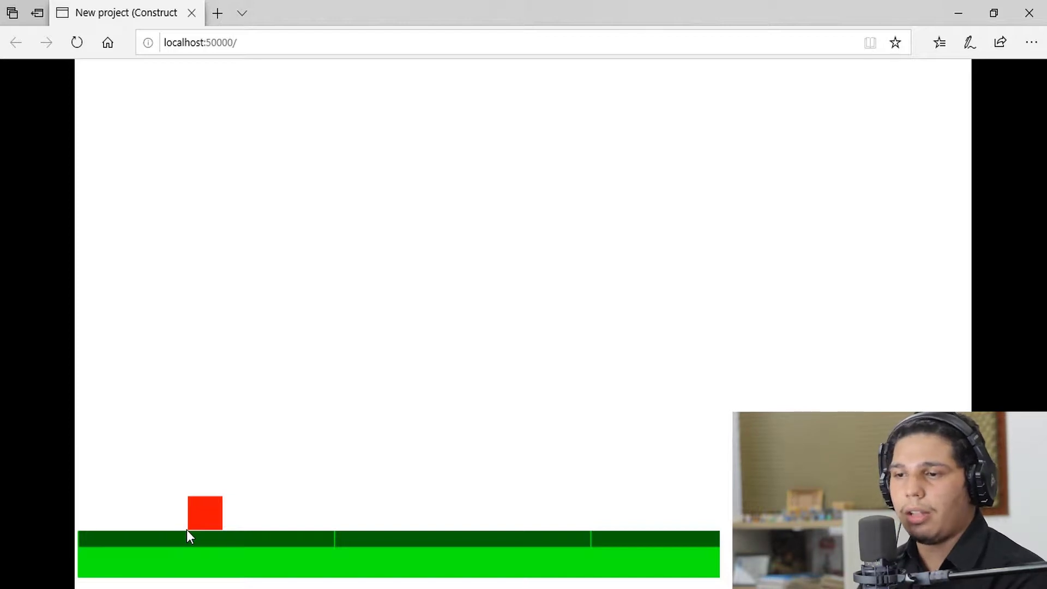
Step: Playtest the Player's running and jumping on the floor in the browser preview and return to the editor
key(Left)
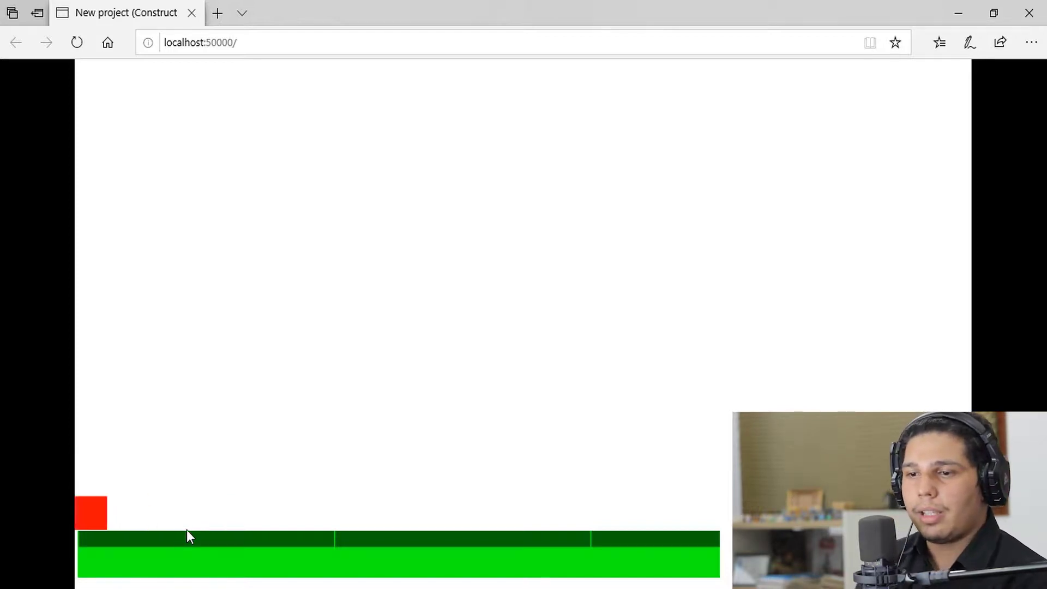
key(Right)
key(Right)
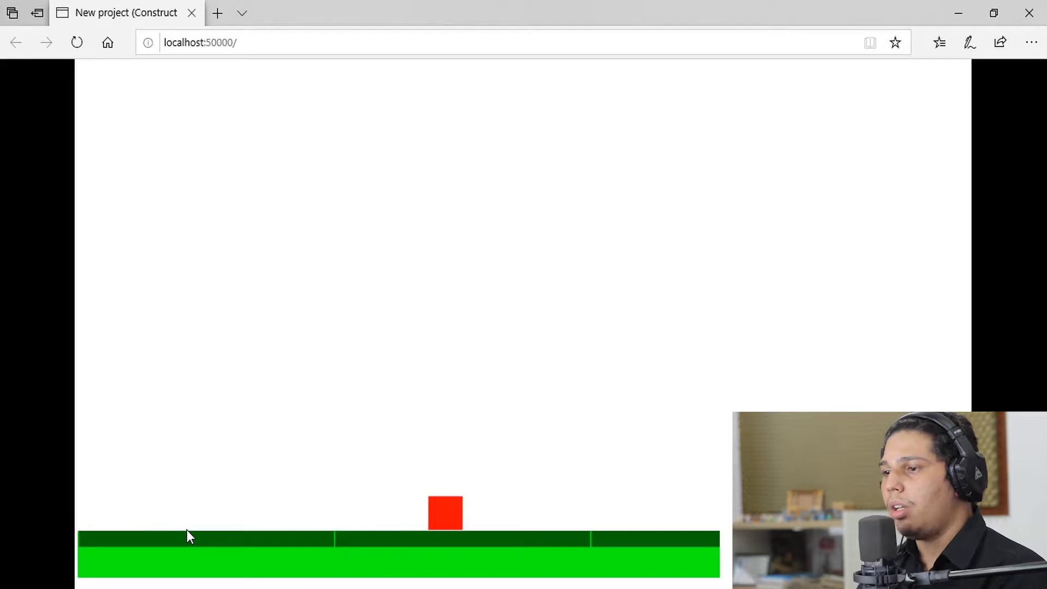
key(Up)
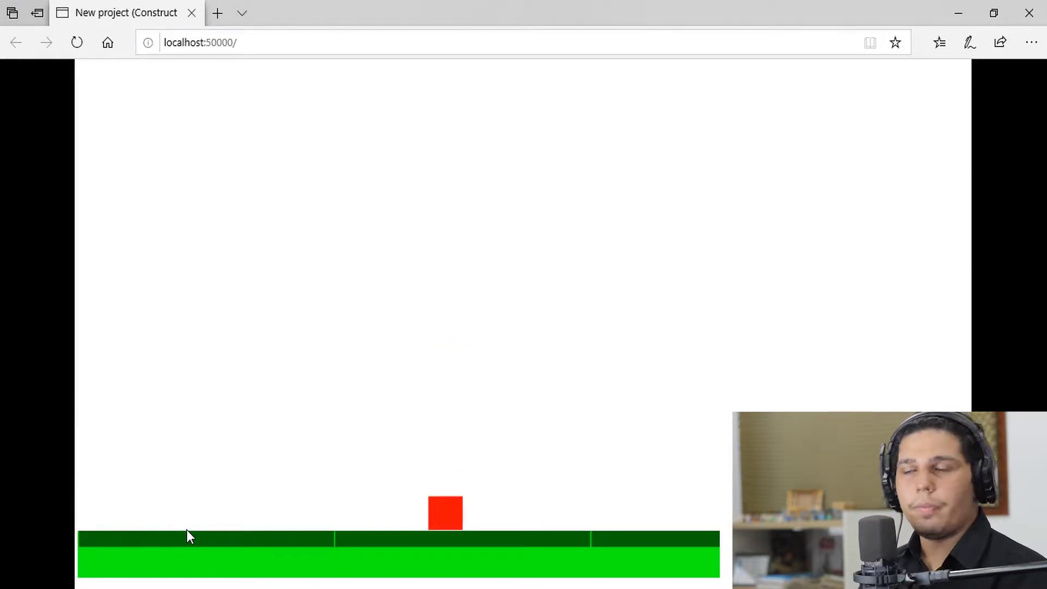
key(Up)
key(Left)
key(Up)
key(Right)
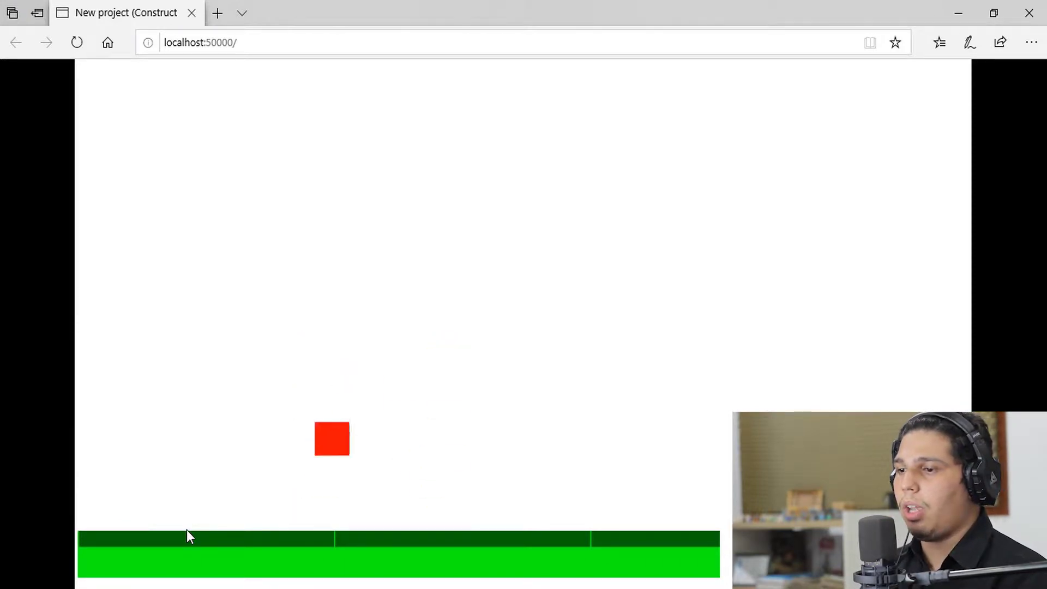
key(Up)
key(Left)
key(Up)
key(Right)
key(Up)
key(Left)
key(Up)
key(Right)
key(Left)
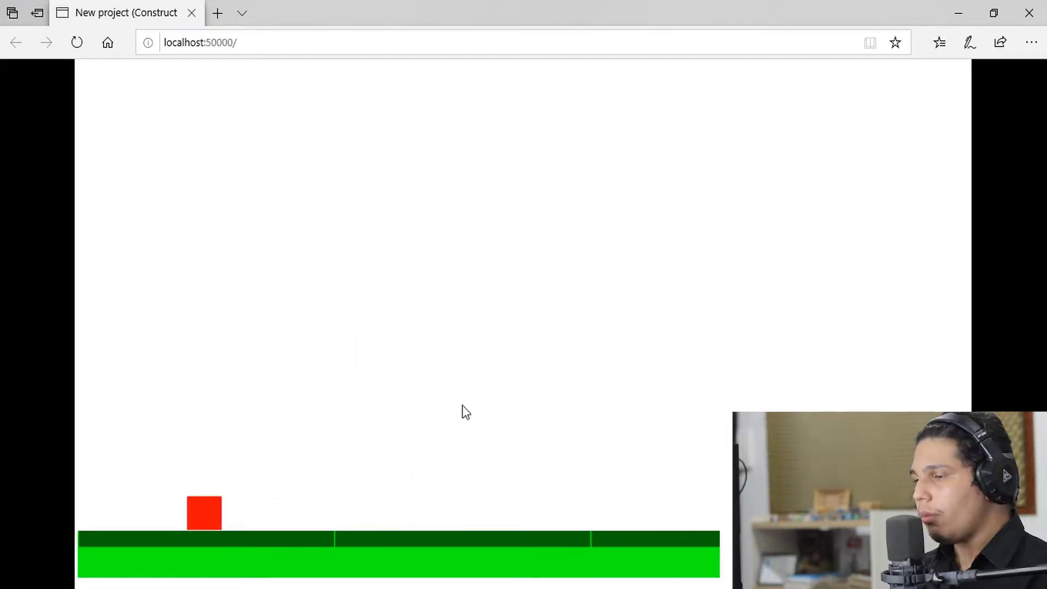
key(Up)
key(Right)
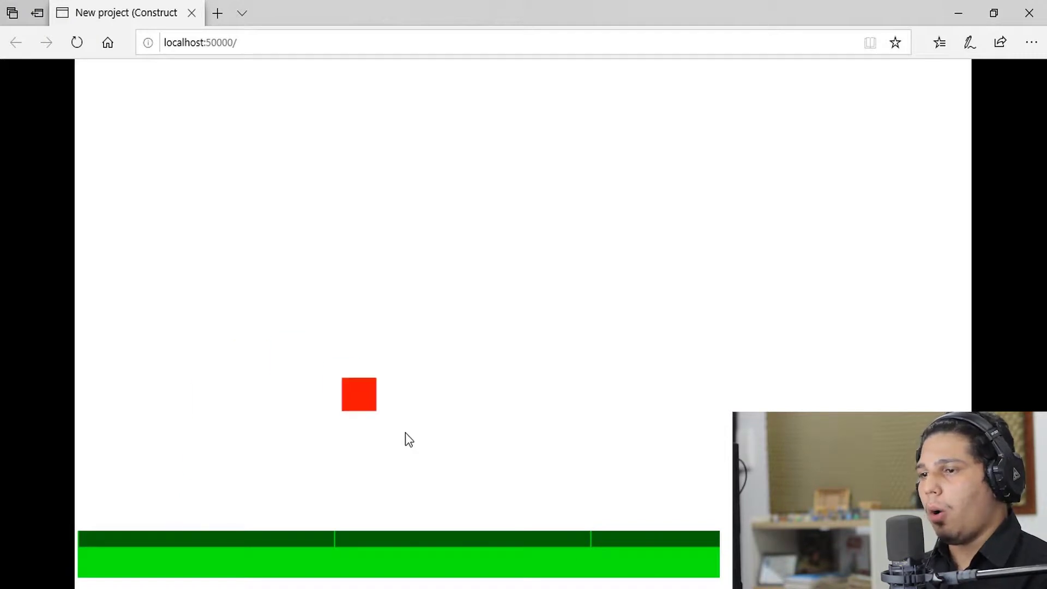
key(Up)
key(Left)
key(Right)
key(Up)
key(Left)
key(Right)
key(Right)
key(alt+Tab)
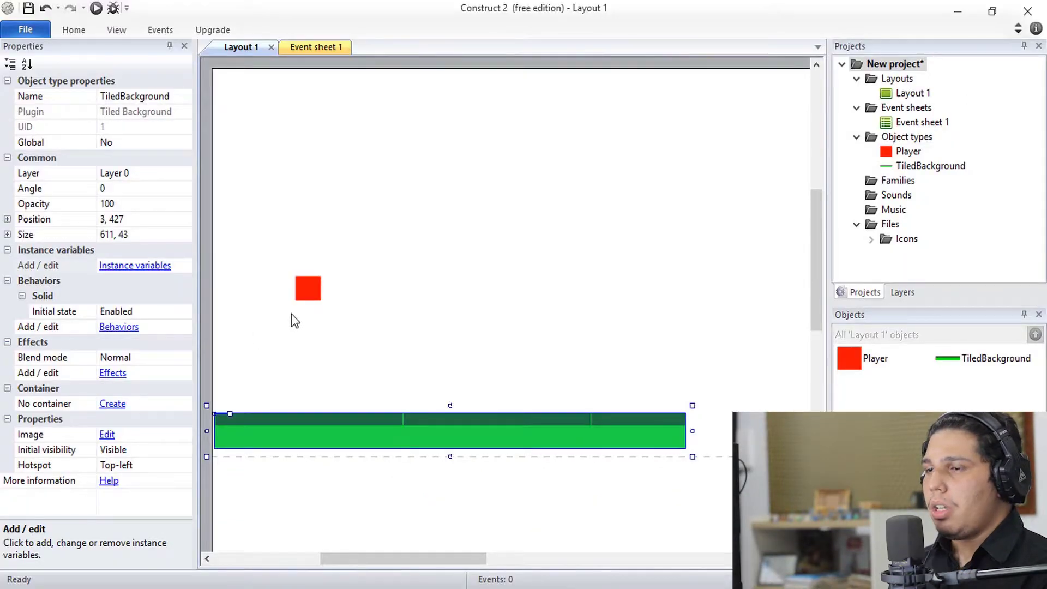
Step: Duplicate the tiled background floor as a raised platform at position 236, 295 and run the layout preview
drag(330, 436, 502, 332)
key(ctrl+z)
key(alt)
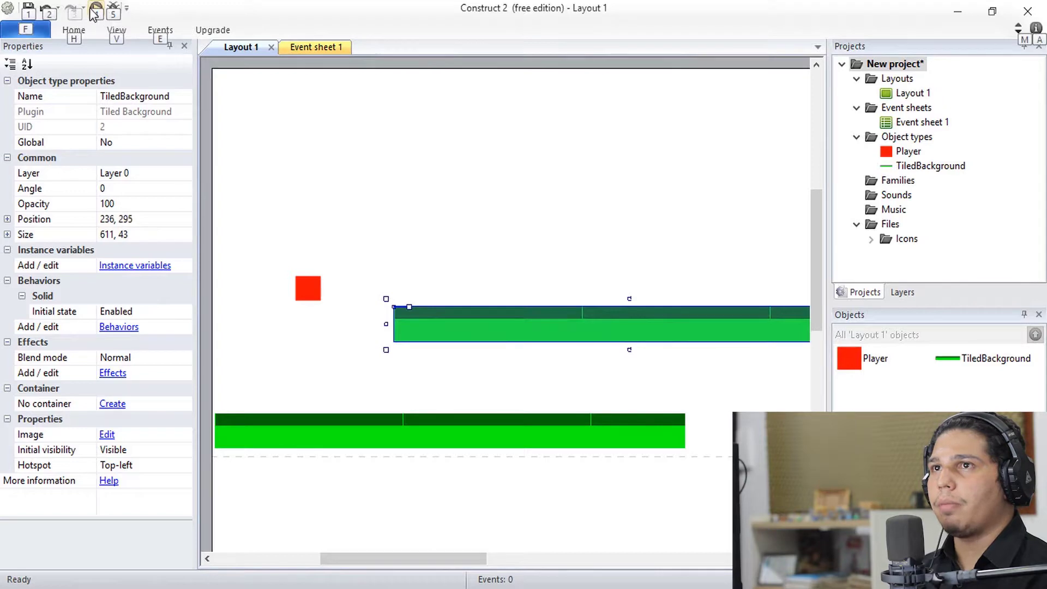
click(112, 8)
Step: Playtest the Player's jumps between the floor and the raised platform in the browser preview and return to the editor
key(Up)
key(Right)
key(Up)
key(Left)
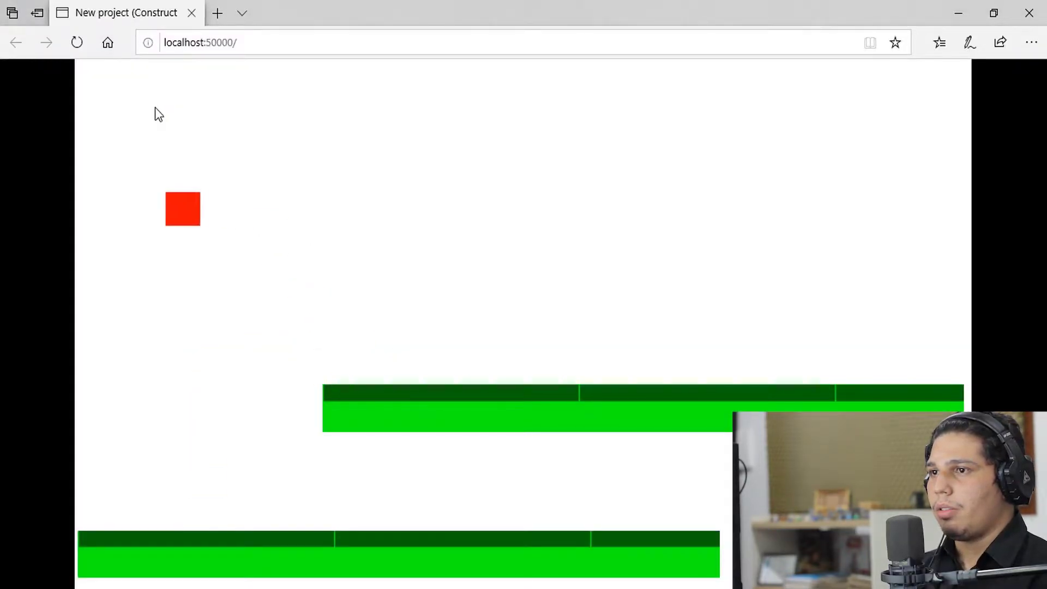
key(Up)
key(Right)
key(Right)
key(Left)
key(Up)
key(Right)
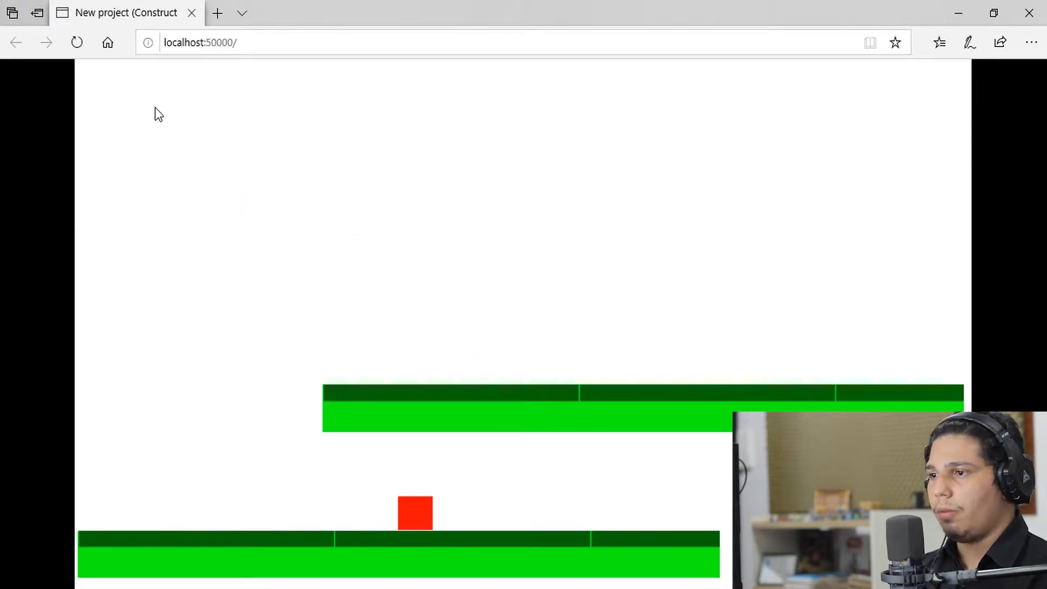
key(Left)
key(Up)
key(Left)
key(Up)
key(Up)
key(Right)
key(Left)
key(Up)
key(Right)
key(Up)
key(Left)
key(Up)
key(Right)
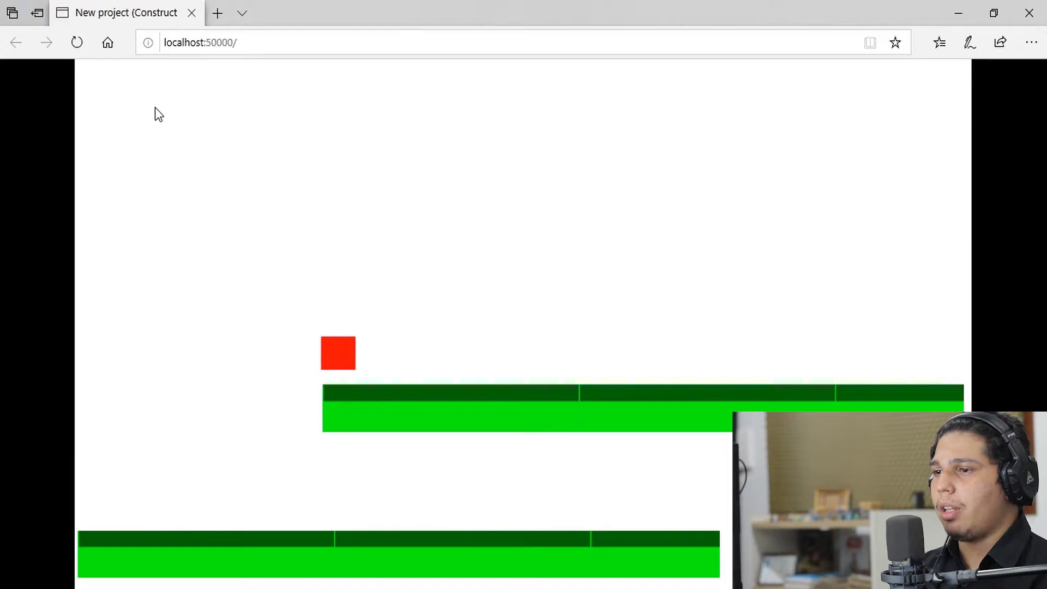
key(Up)
key(Left)
key(Up)
key(Right)
key(Up)
key(Up)
key(Left)
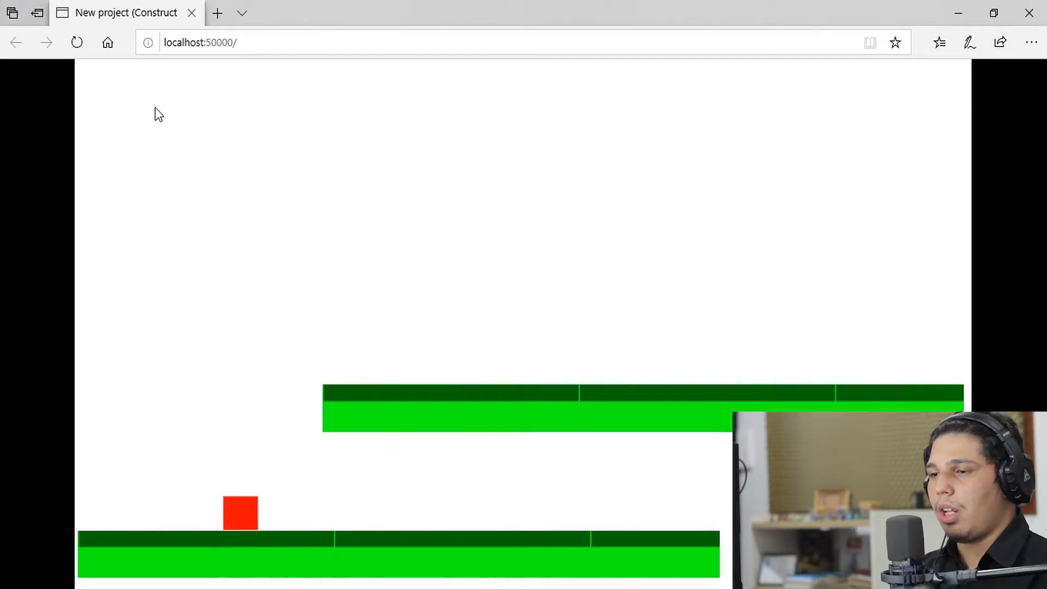
key(Up)
key(Right)
key(Left)
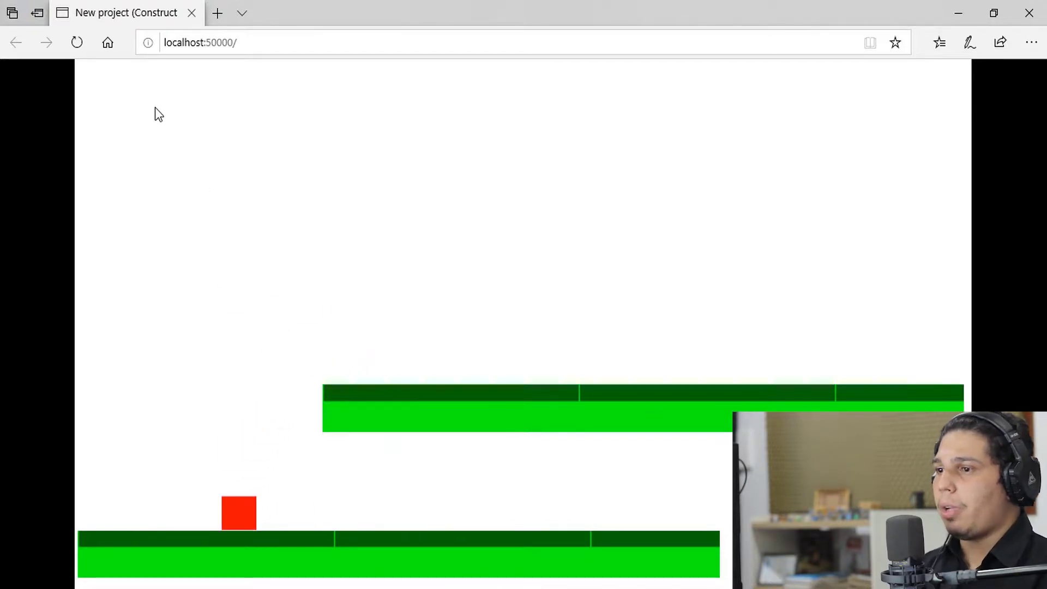
key(Right)
key(Up)
key(Right)
key(Up)
key(Left)
key(Right)
key(Up)
key(Up)
key(Right)
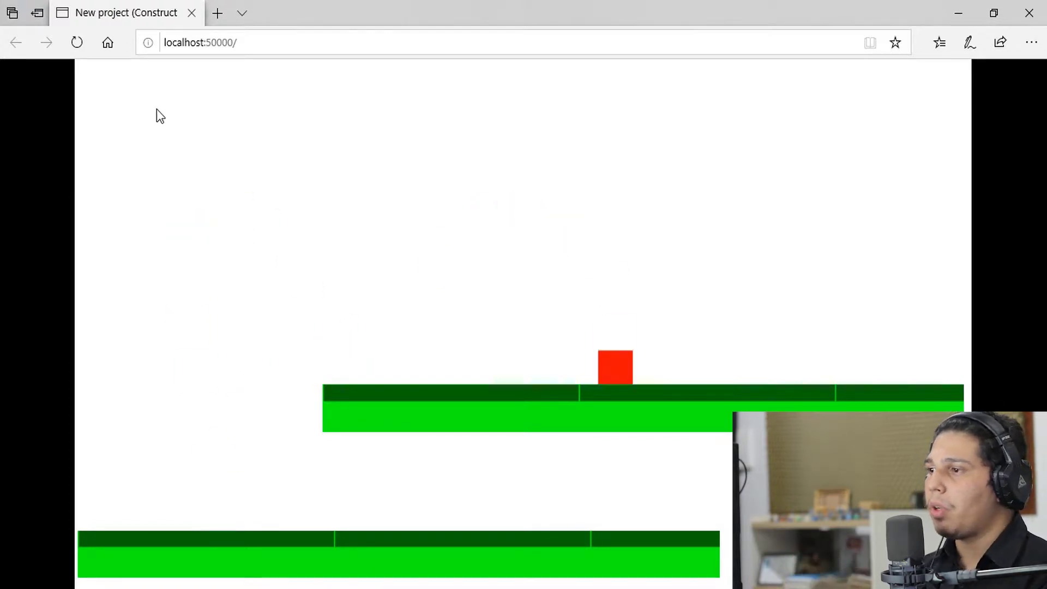
key(Up)
key(Left)
key(Up)
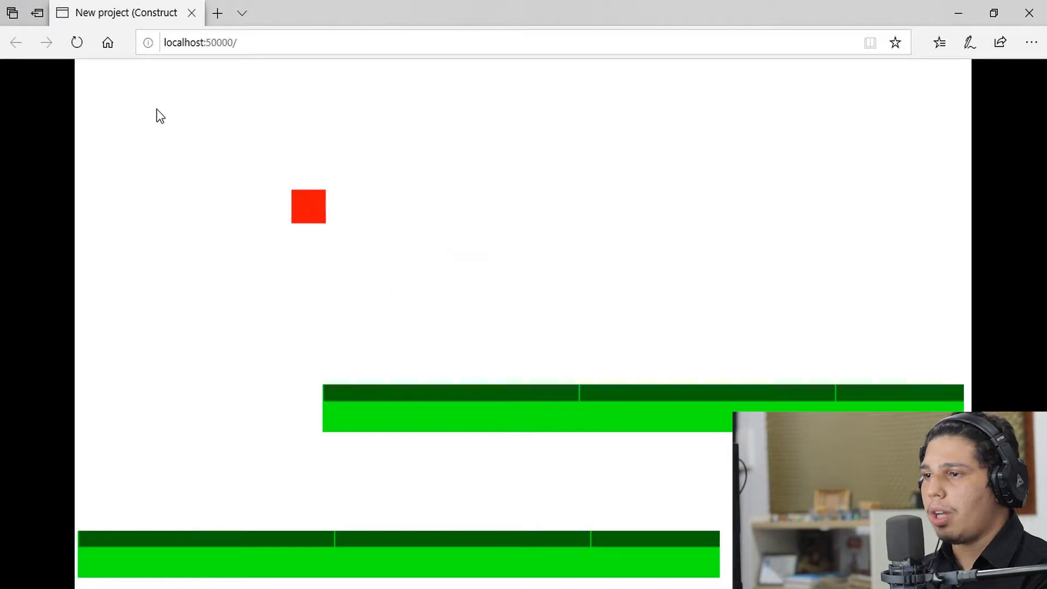
key(Right)
key(Up)
key(Up)
key(Left)
key(Left)
key(Up)
key(Up)
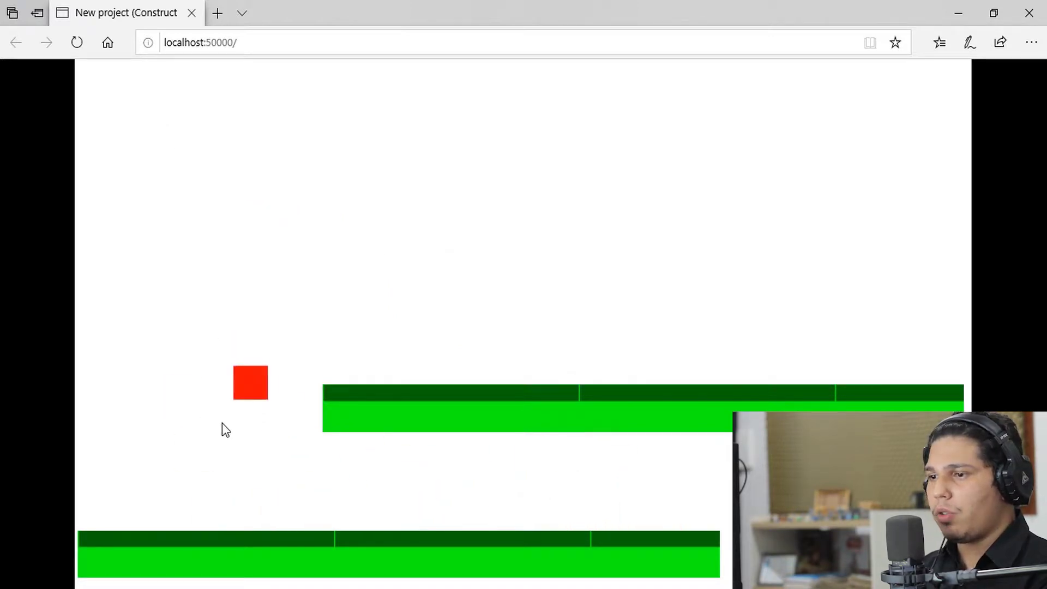
key(alt+Tab)
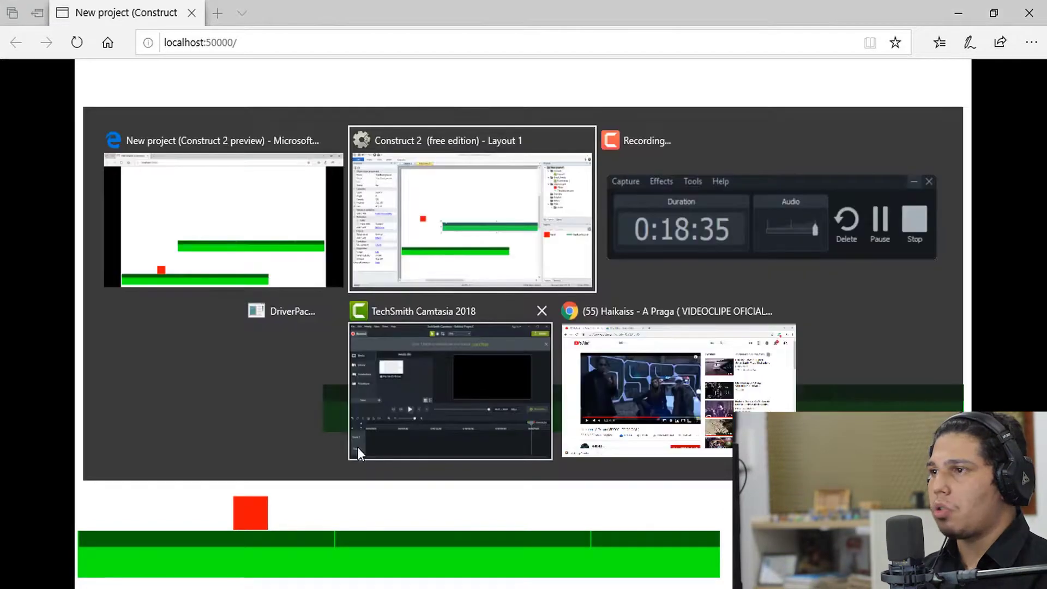
click(430, 294)
middle_drag(461, 208, 405, 212)
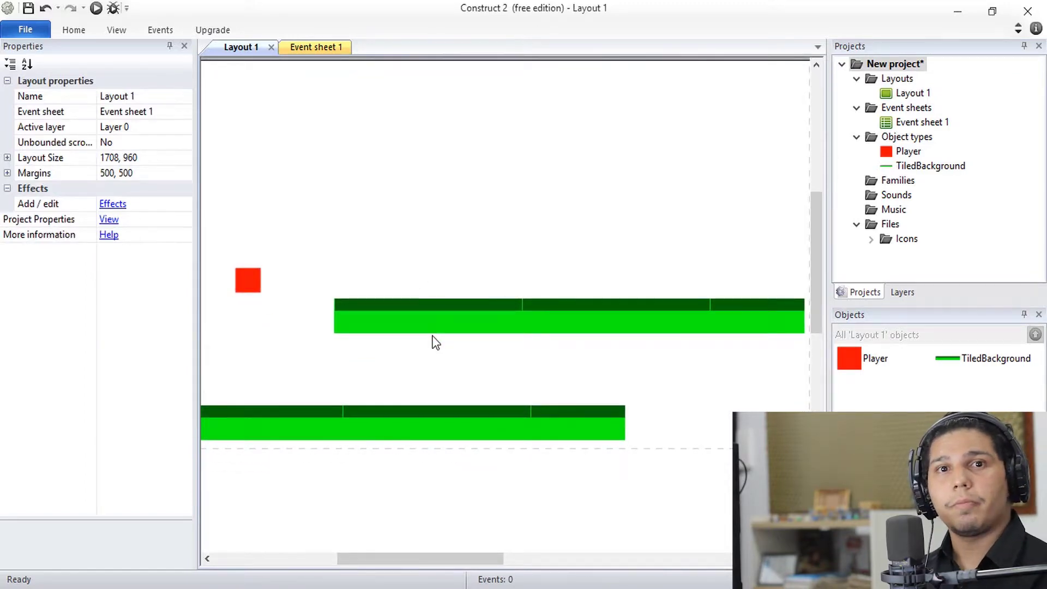
right_click(378, 232)
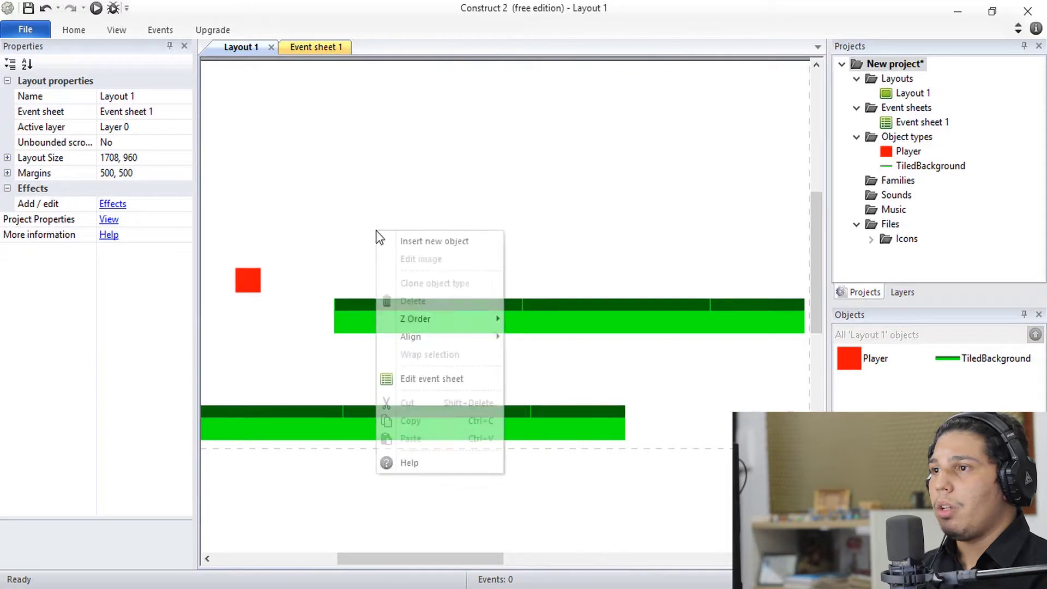
click(415, 242)
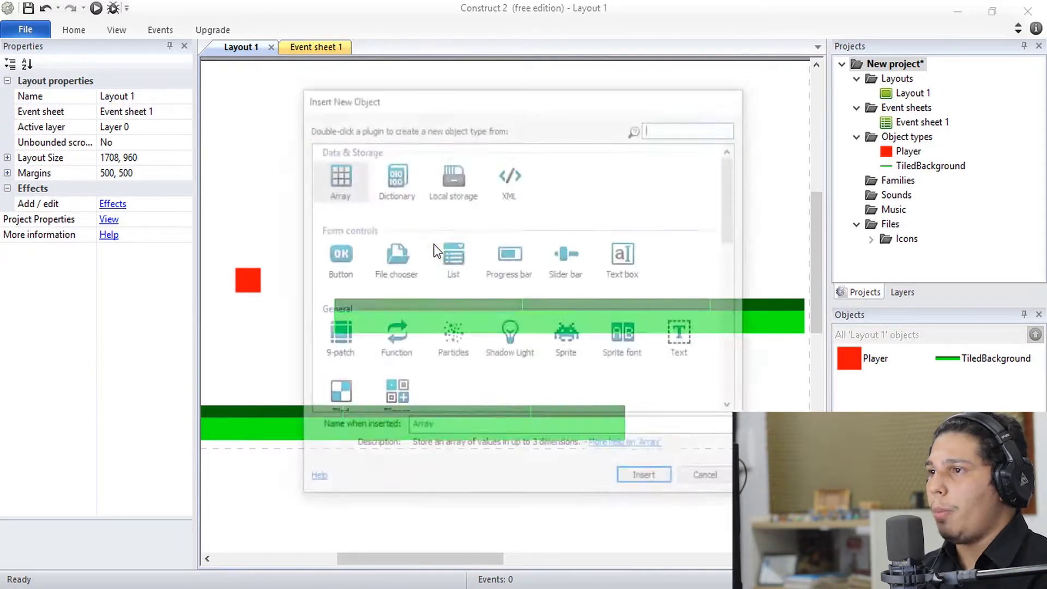
scroll(419, 374, down, 2)
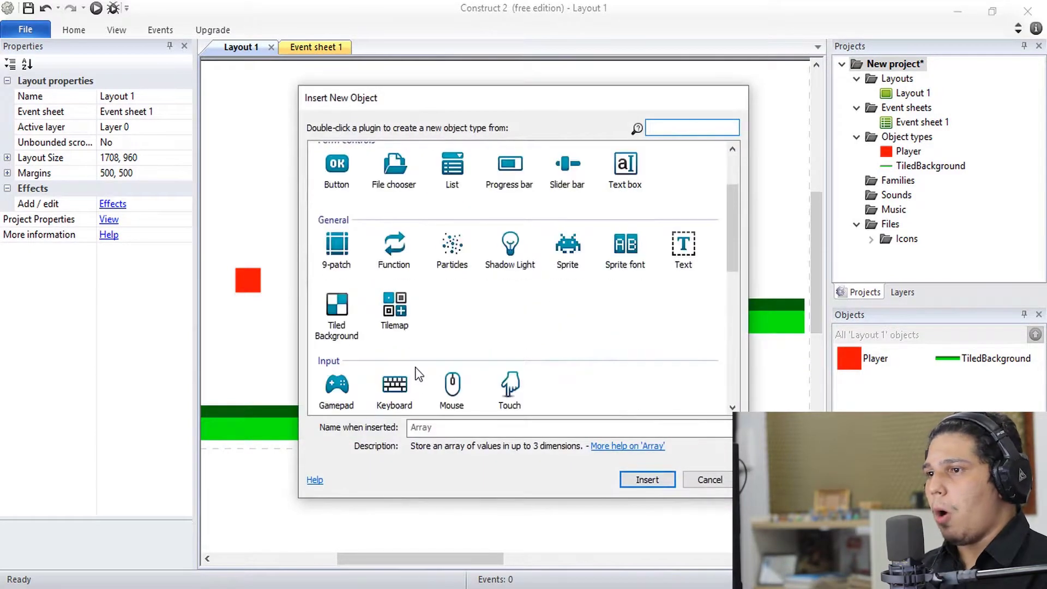
click(339, 330)
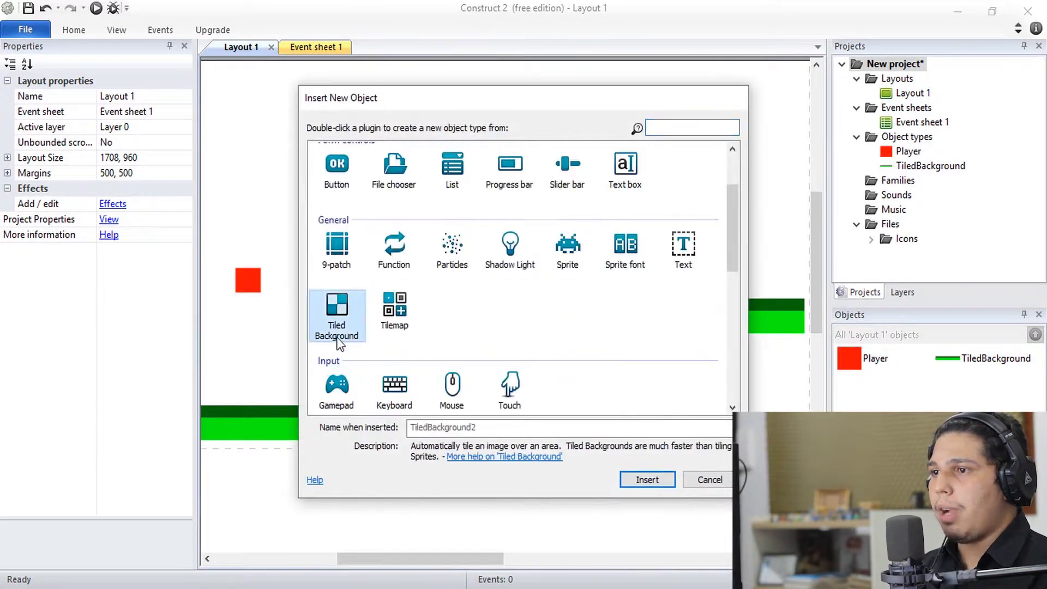
click(705, 482)
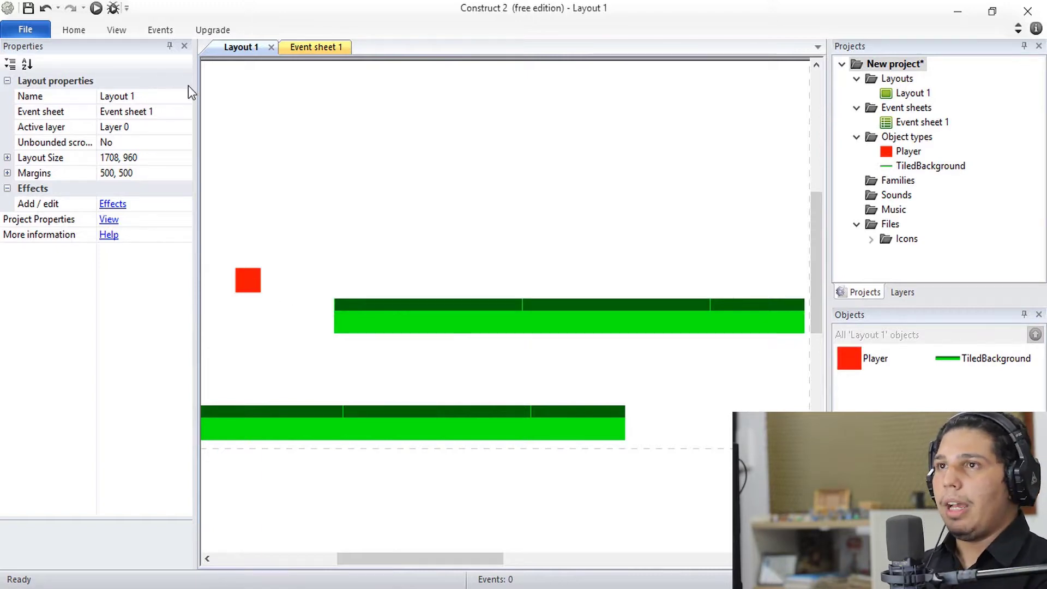
Step: Insert another Tiled Background object into the layout at position 320, 217
right_click(312, 246)
click(332, 253)
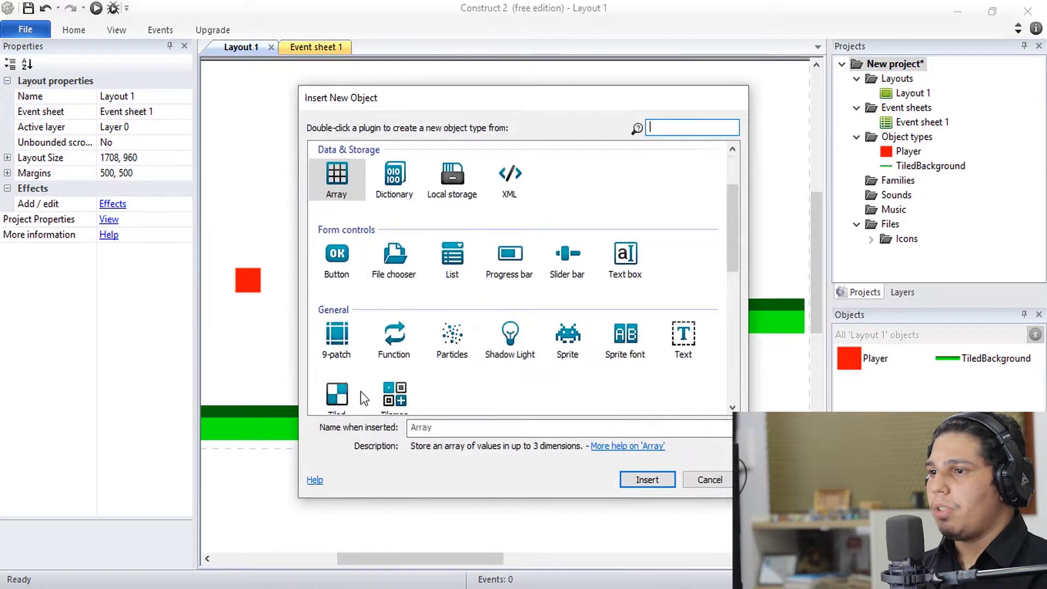
scroll(361, 391, down, 2)
click(327, 322)
click(646, 479)
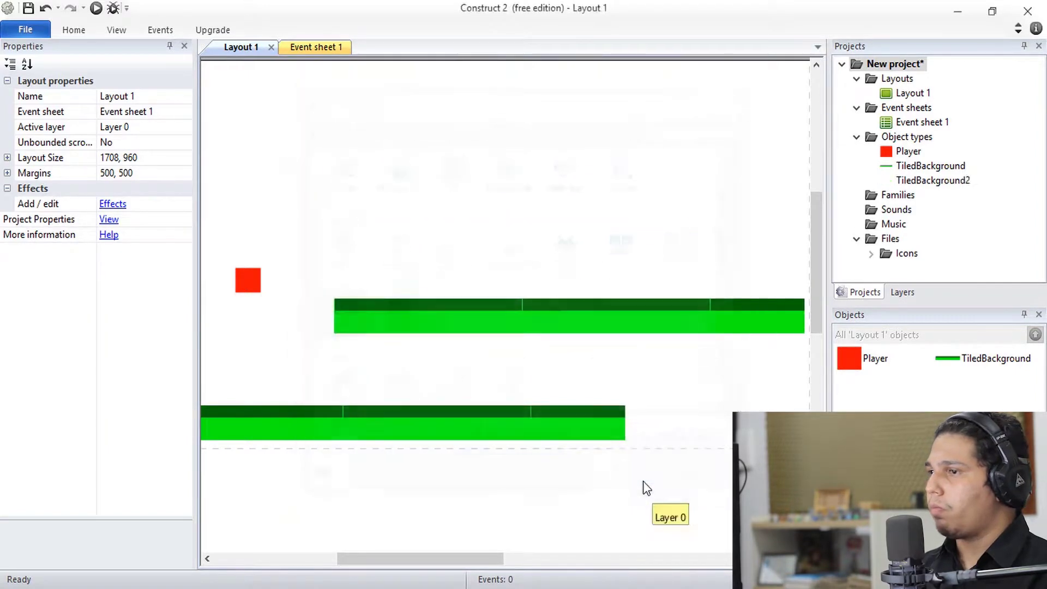
click(397, 238)
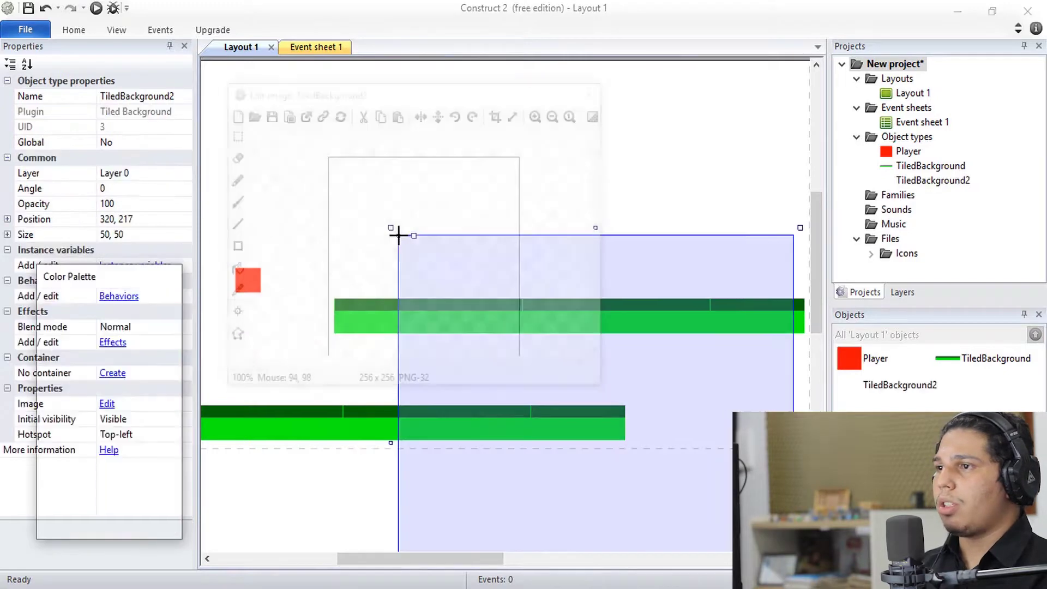
Step: Paint a narrow vertical bar in red (218, 42, 36) on the new tile image and crop the image to about 11 × 147
drag(416, 92, 409, 77)
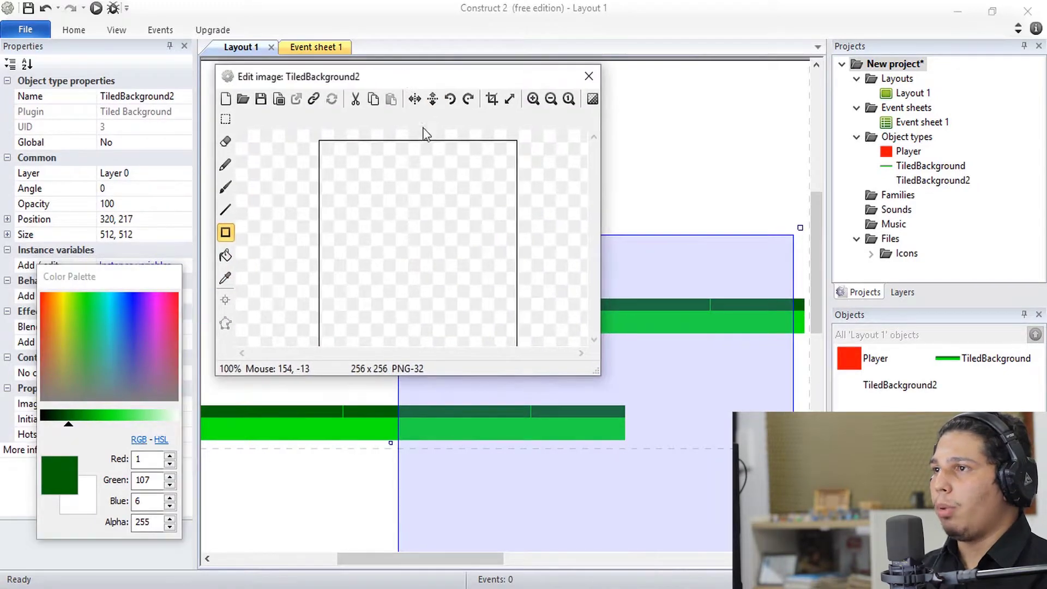
drag(518, 377, 517, 429)
click(224, 232)
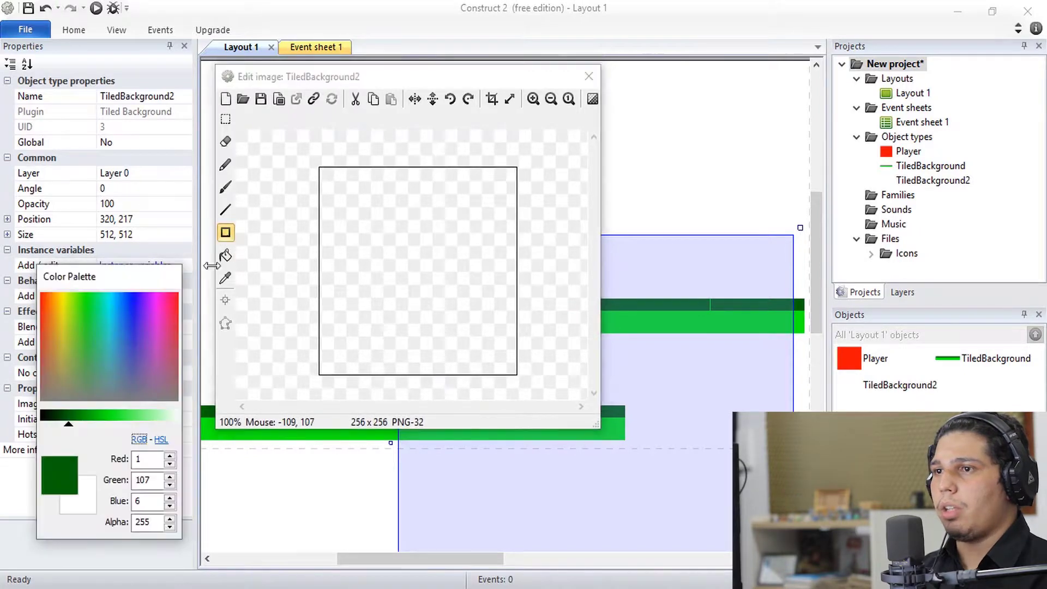
drag(146, 363, 37, 316)
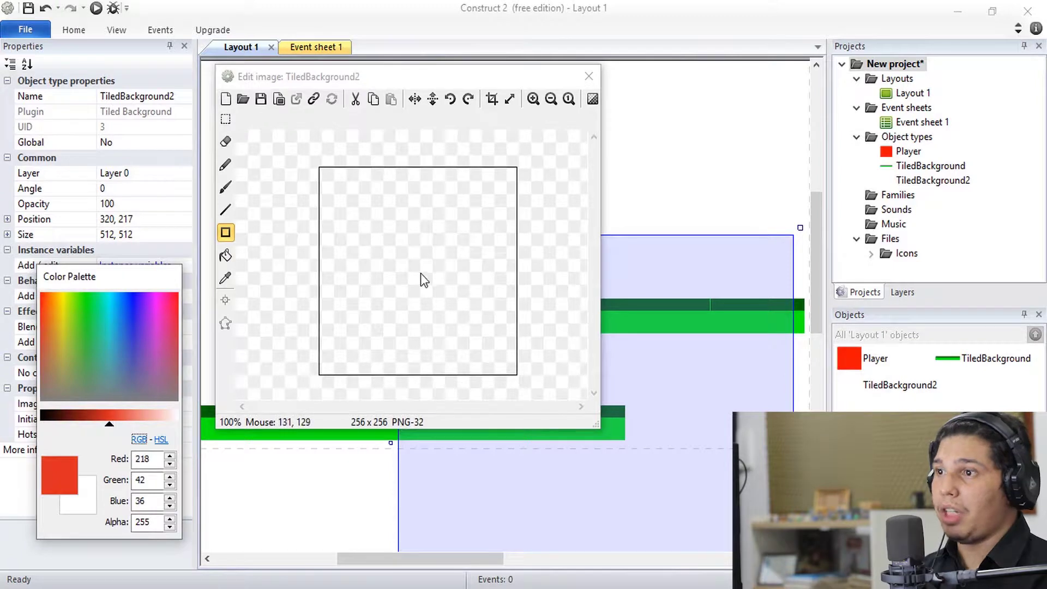
click(399, 269)
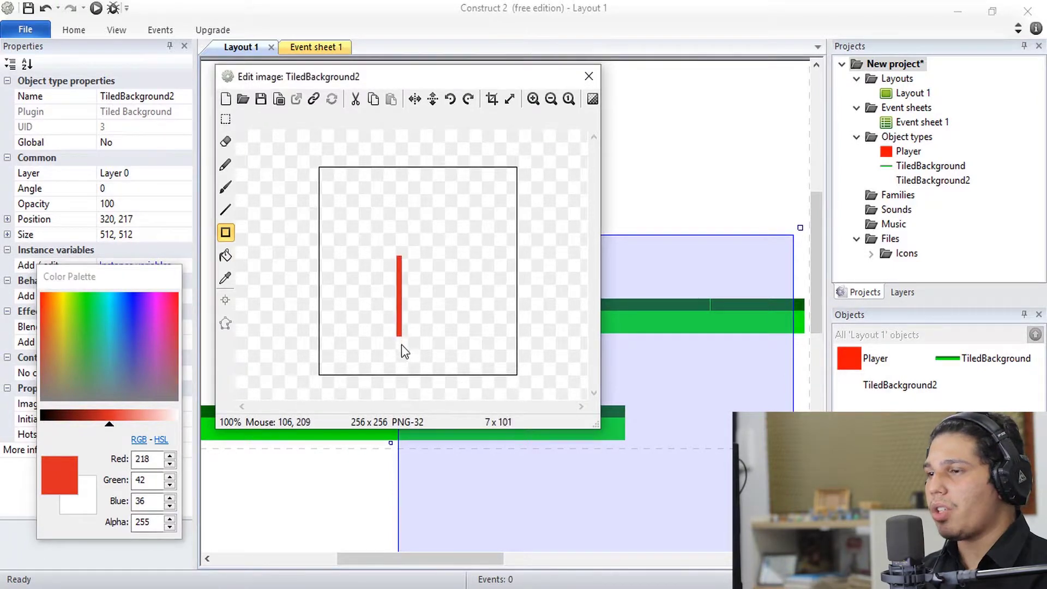
drag(402, 365, 404, 375)
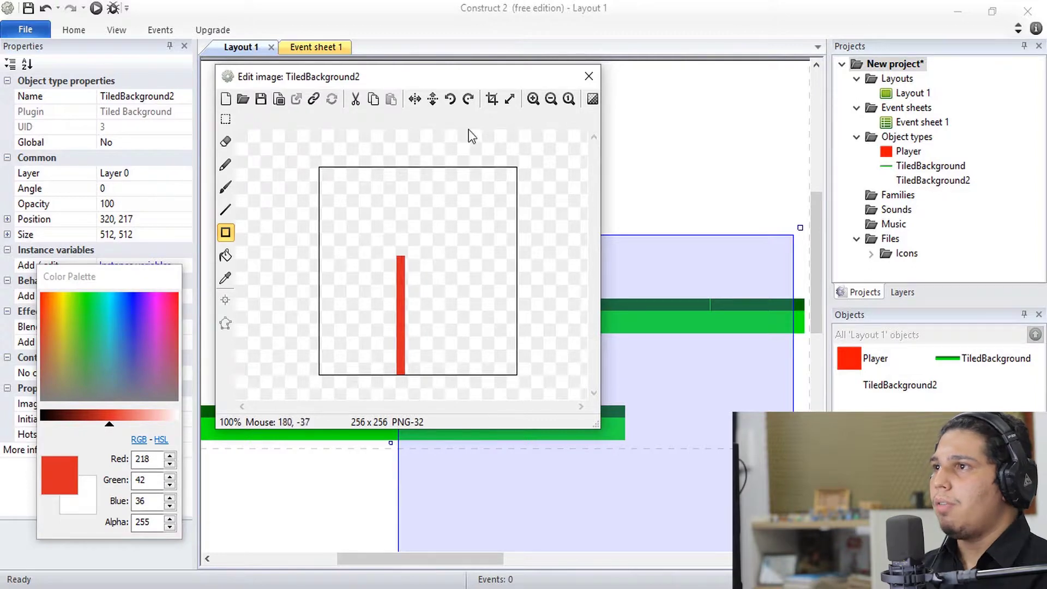
click(492, 99)
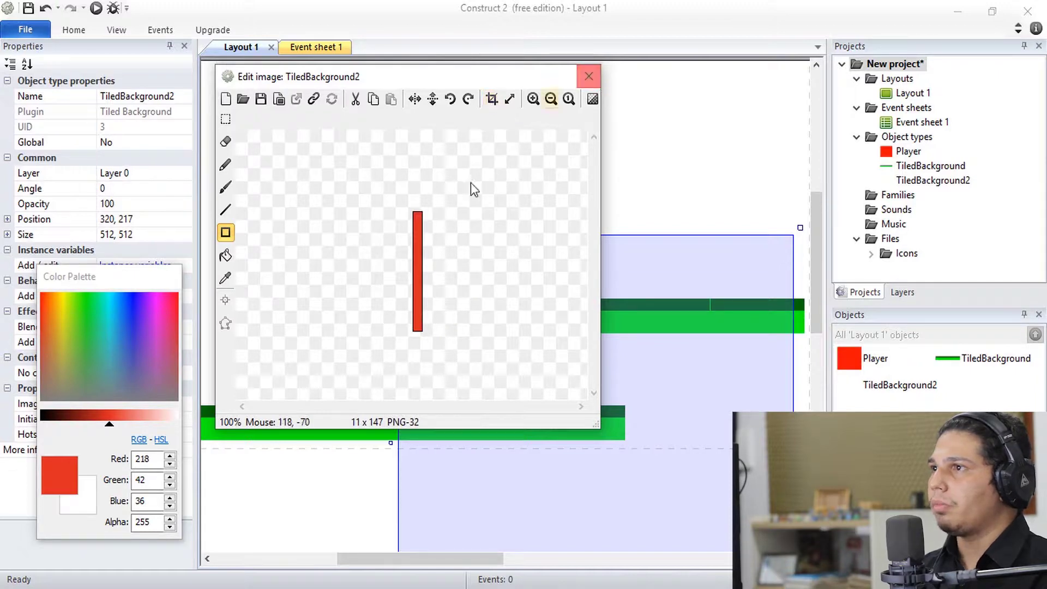
click(589, 76)
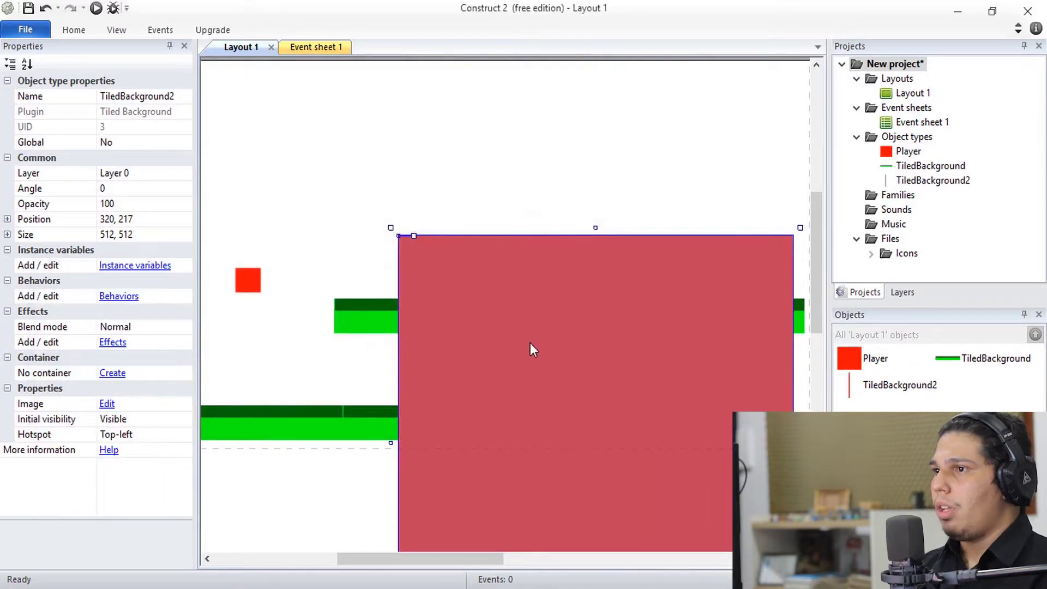
Step: Reshape the red tiled background into a vertical bar about 12 × 134 at position 703, 422
drag(530, 342, 440, 203)
drag(300, 309, 685, 335)
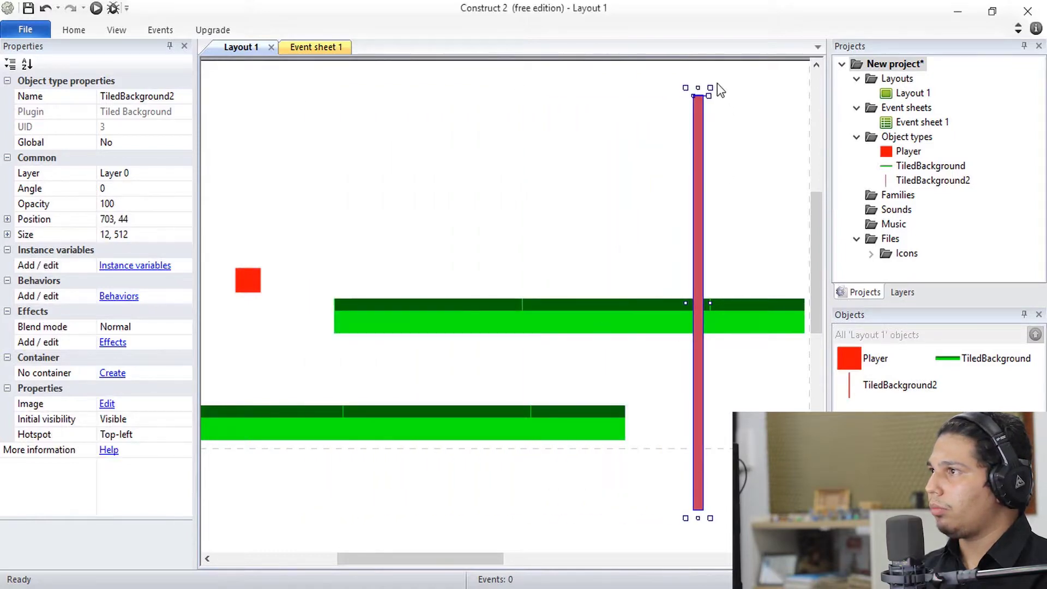
drag(698, 86, 698, 394)
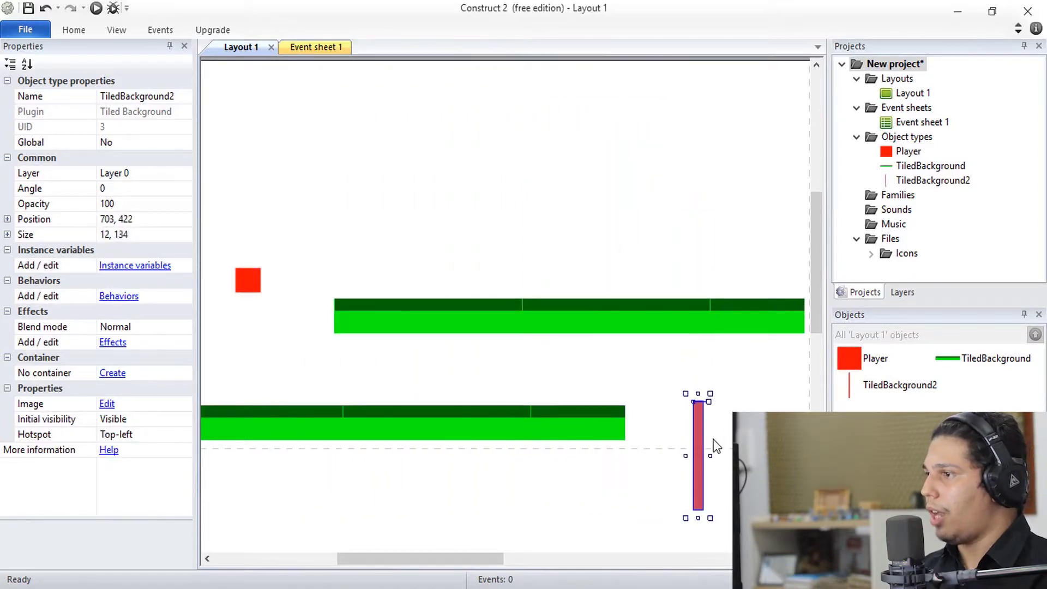
Step: Move the red vertical bar between the two green platforms, to position 514, 312
drag(698, 430, 553, 348)
click(244, 162)
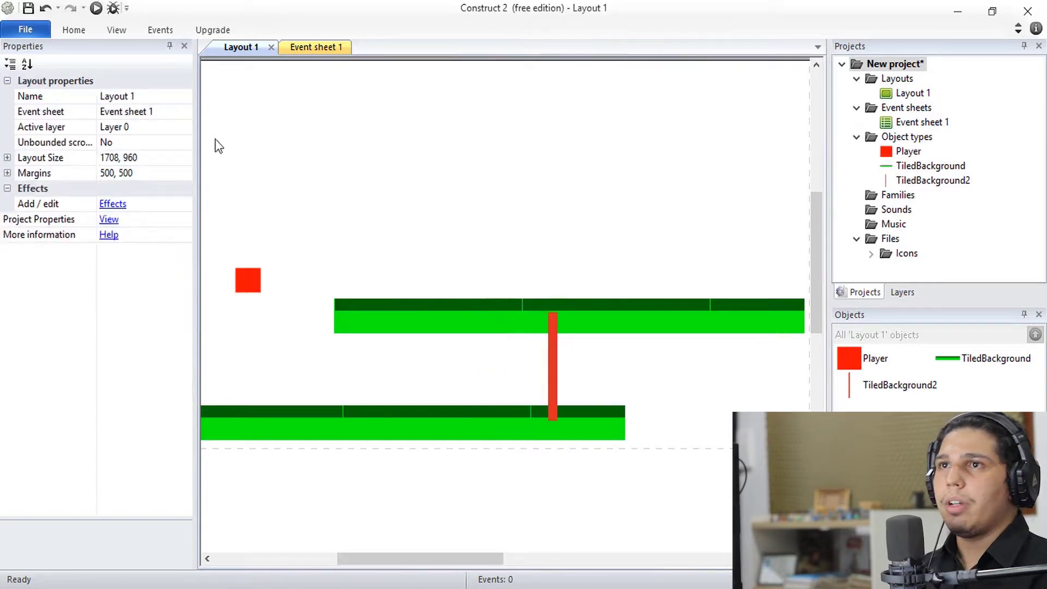
Step: Playtest the Player moving and jumping against the red bar in the browser preview, and return to the editor
click(113, 8)
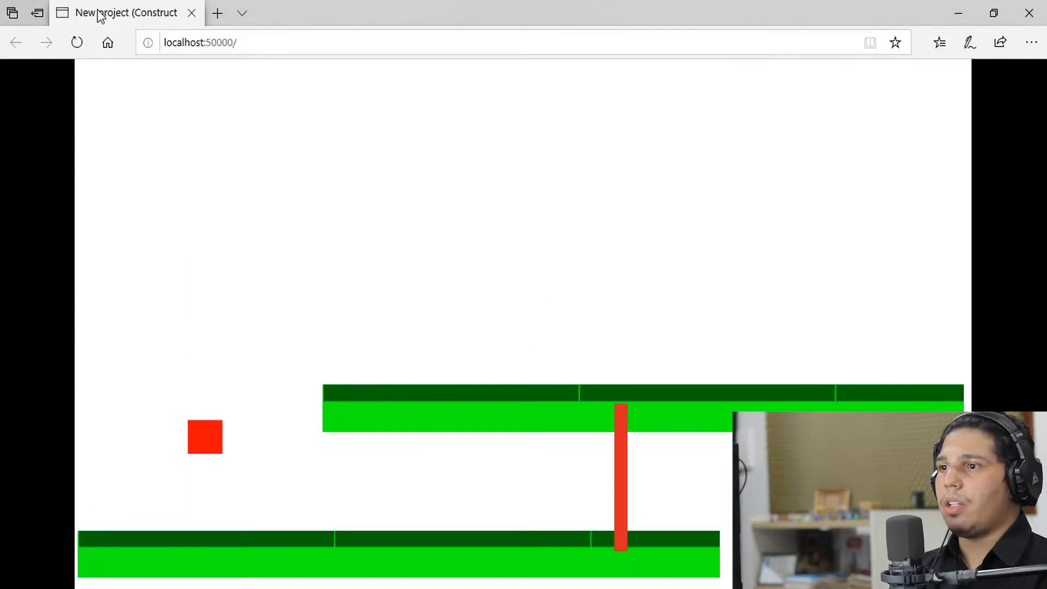
key(Right)
key(Up)
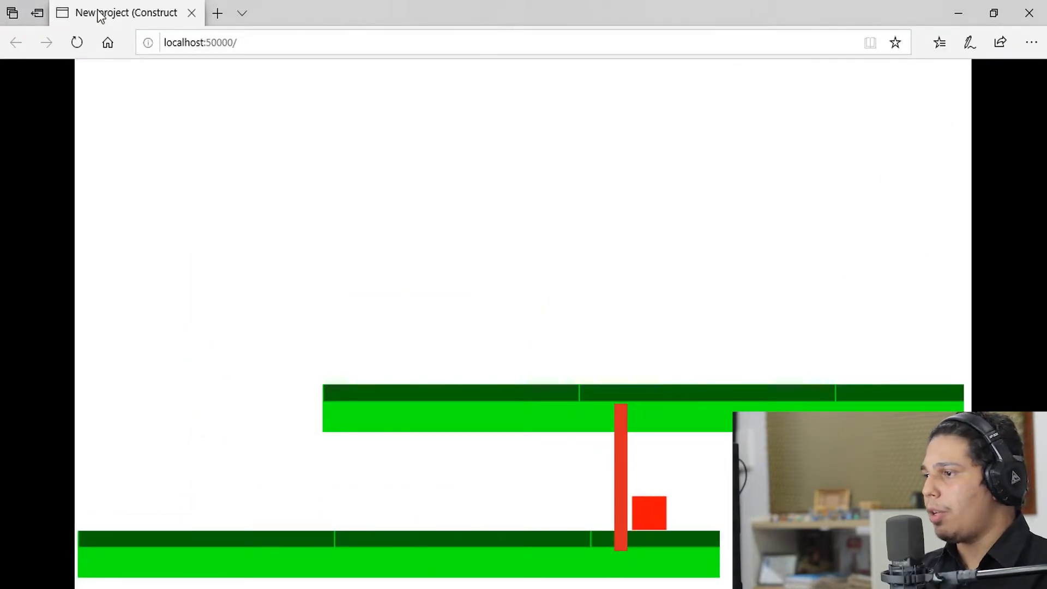
key(Left)
key(Up)
key(Left)
key(Right)
key(Up)
key(Left)
key(Up)
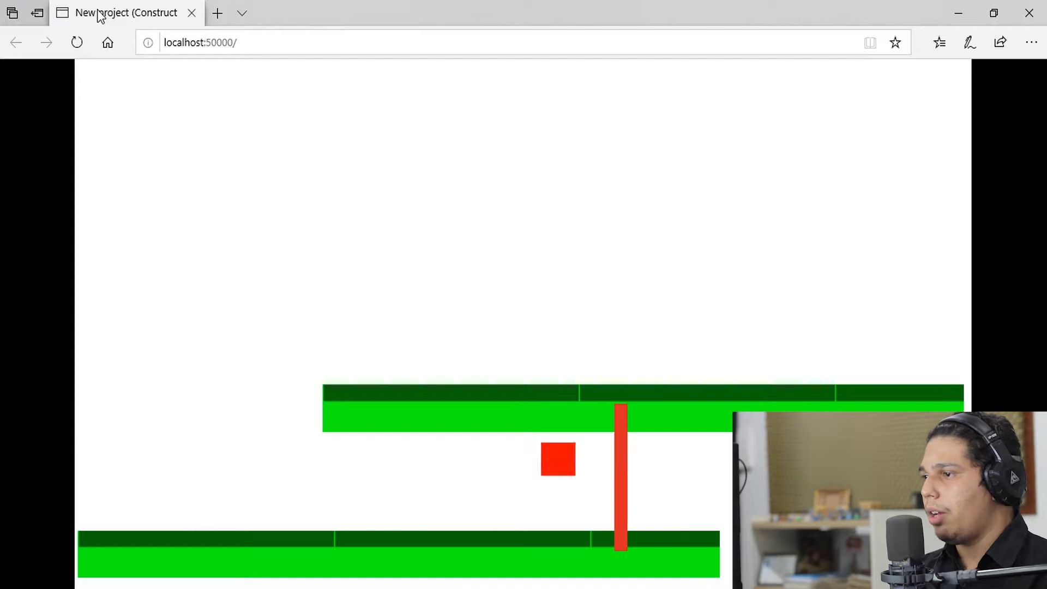
key(Right)
key(Up)
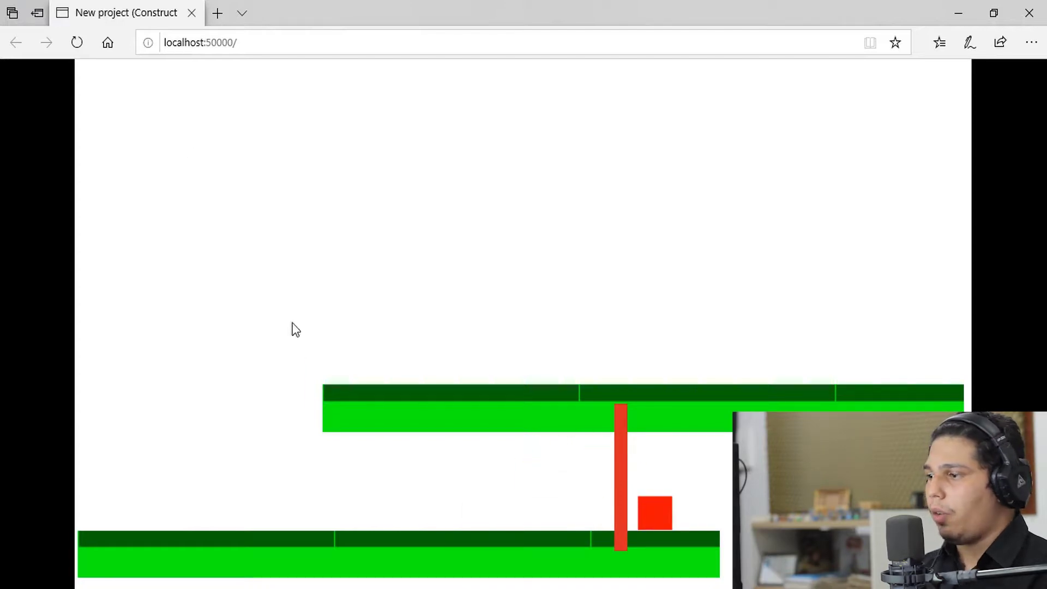
key(alt+Tab)
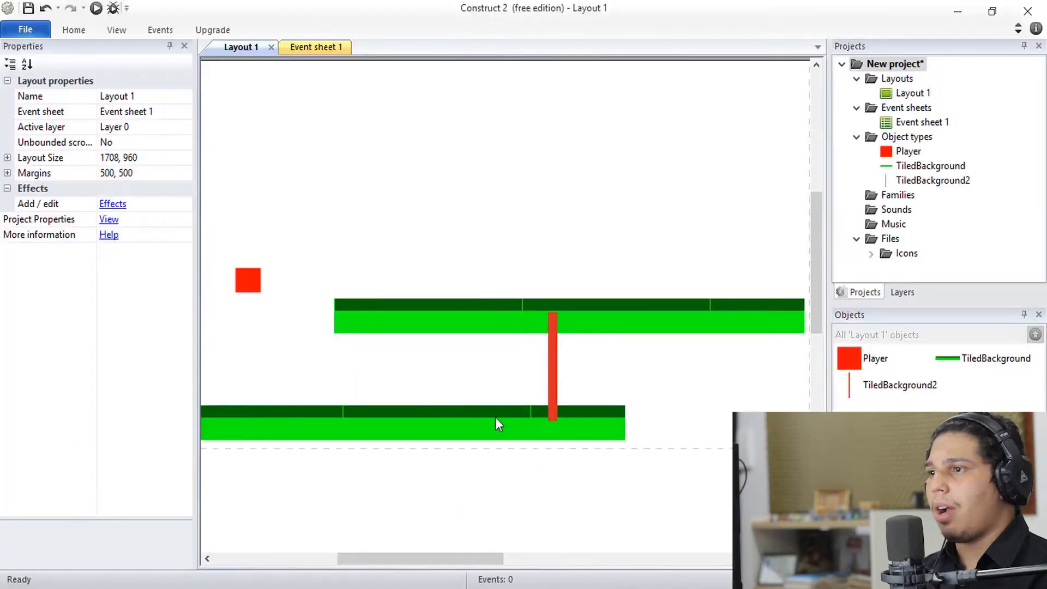
Step: Add the Solid behavior to the red vertical bar
click(551, 385)
click(120, 297)
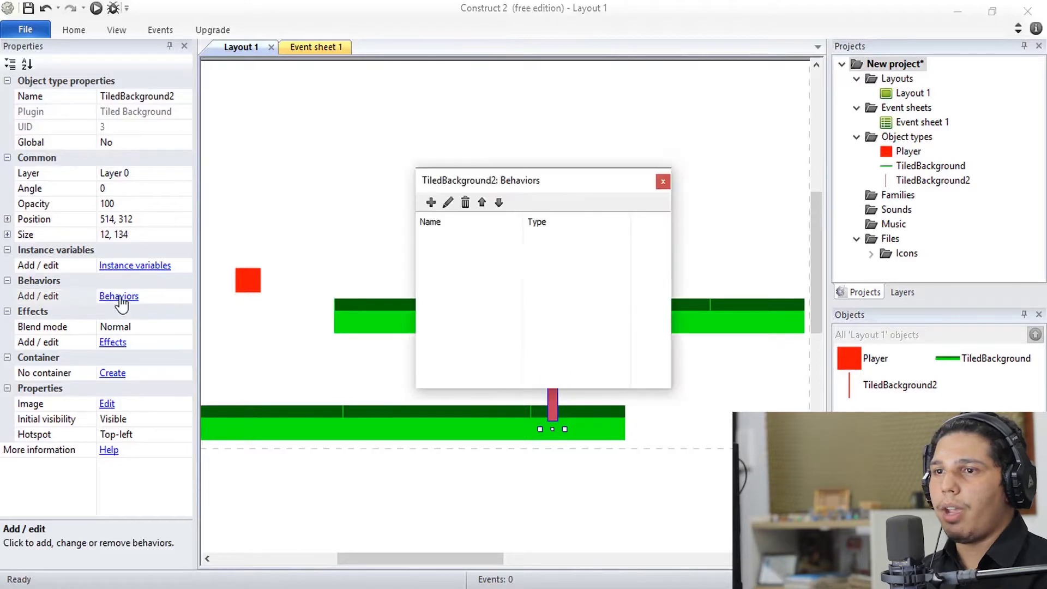
click(431, 203)
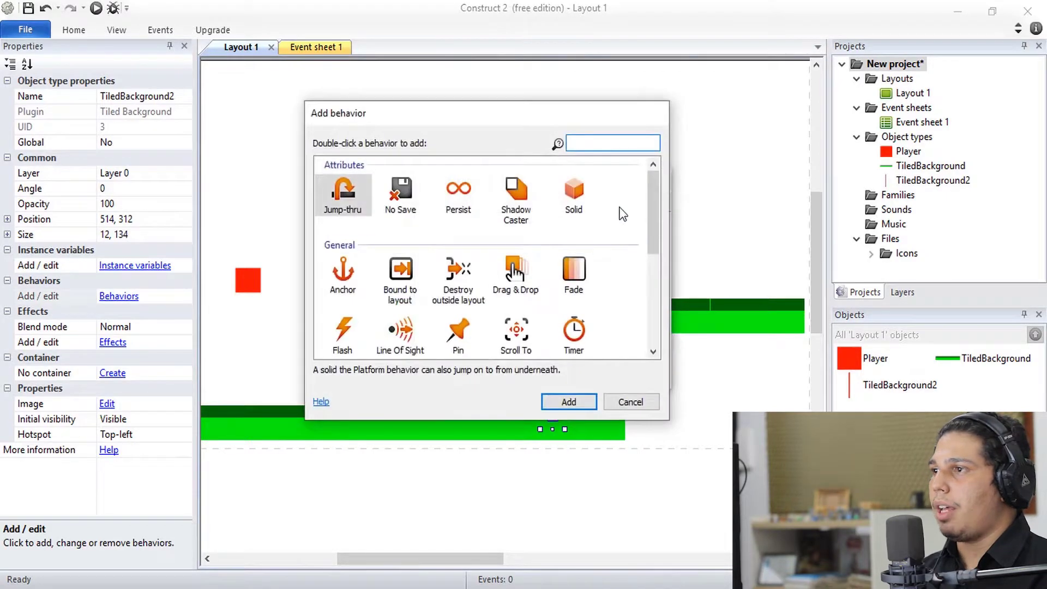
click(594, 208)
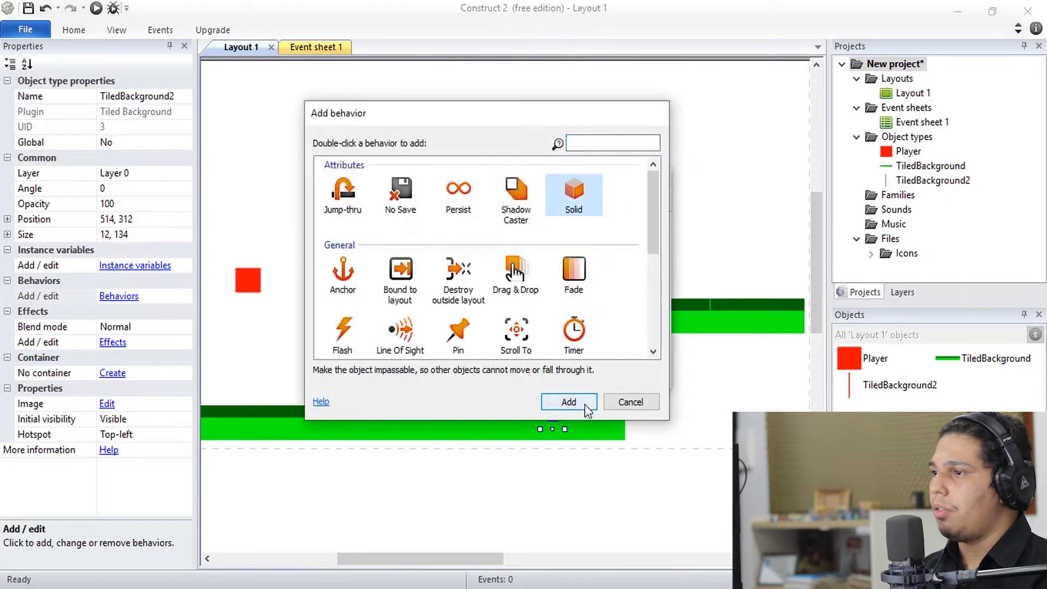
click(567, 402)
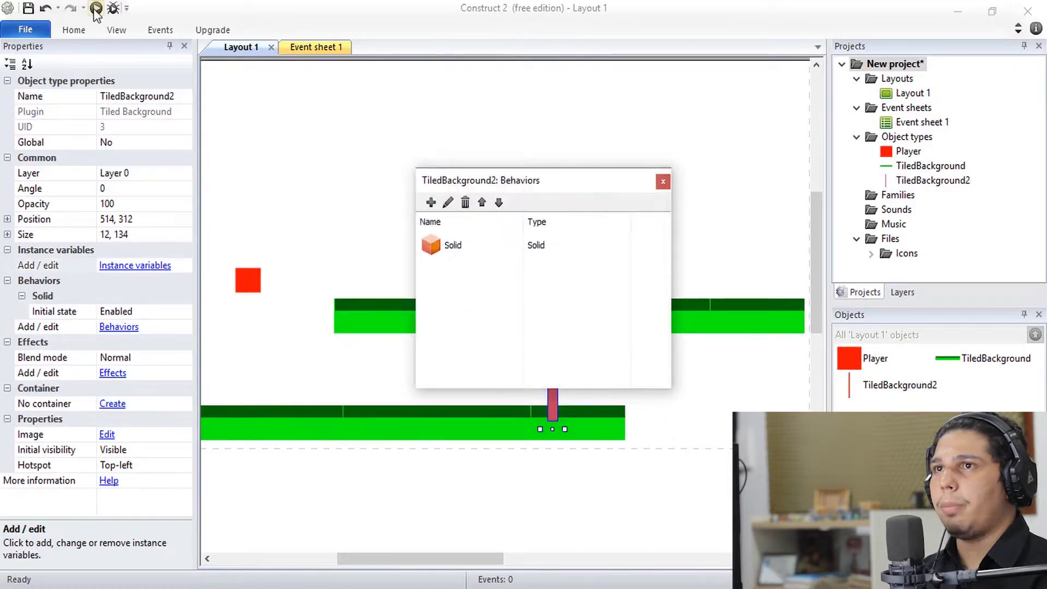
Step: Run the preview again and test the Player against the solid red bar and the raised platform
click(96, 8)
key(Right)
key(Up)
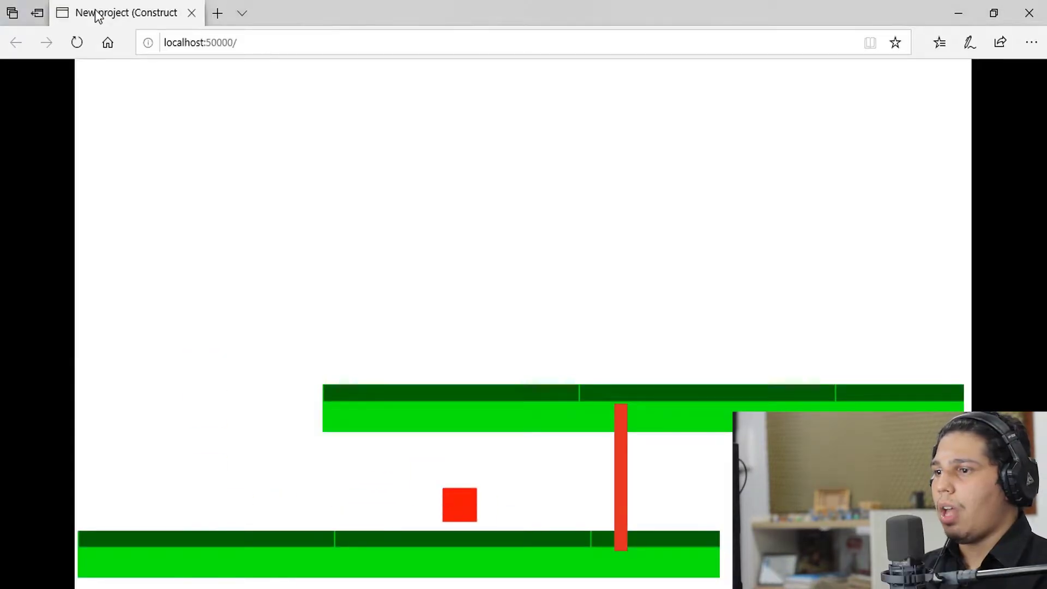
key(Left)
key(Right)
key(Left)
key(Right)
key(Right)
key(Left)
key(Up)
key(Right)
key(Left)
key(Up)
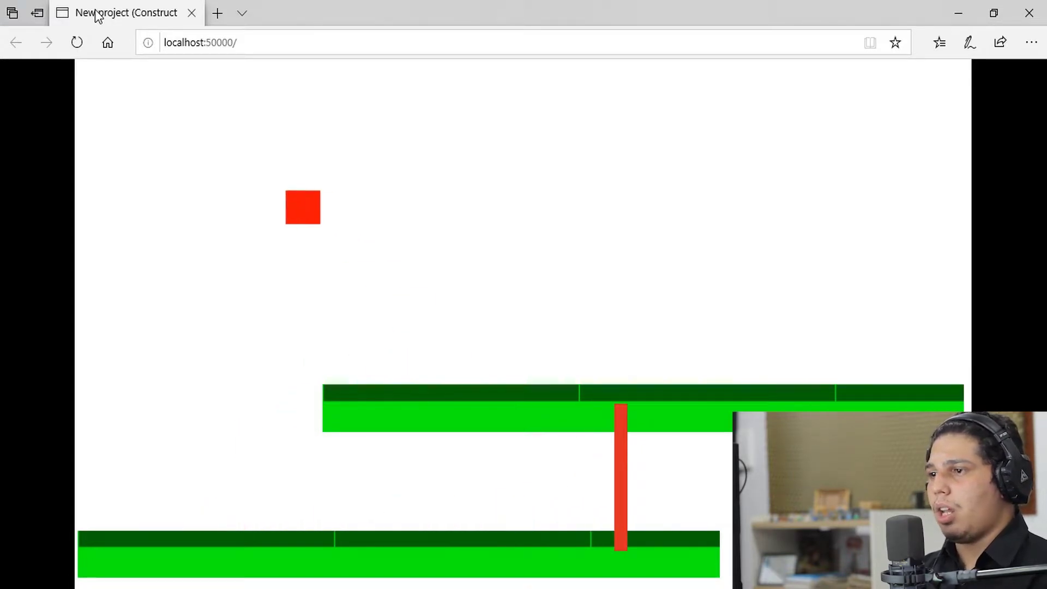
key(Up)
key(Right)
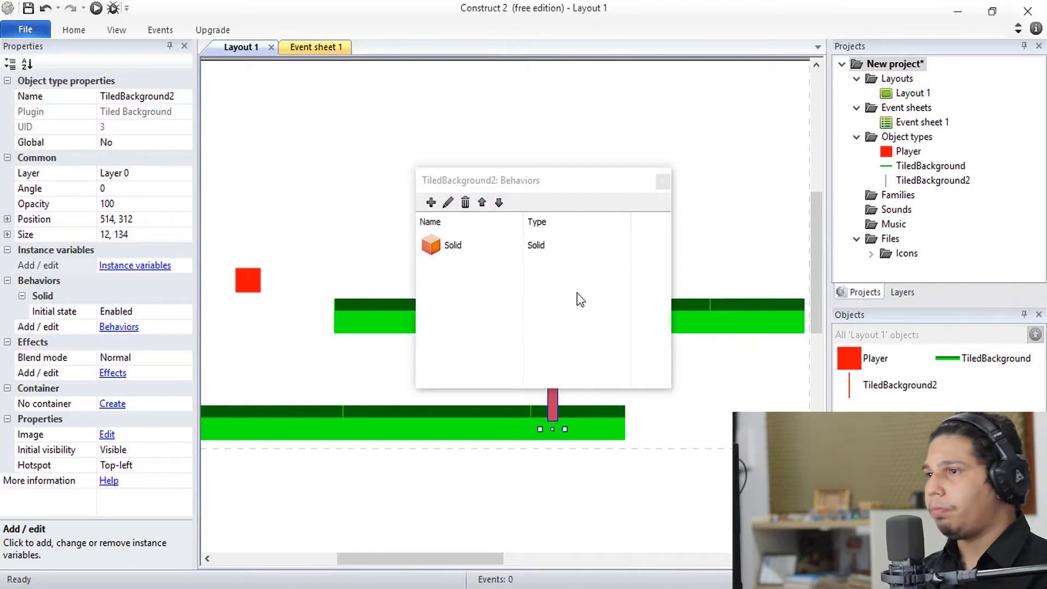
Step: Close the bar's behavior list and insert a new Sprite object above the raised platform at position 380, 173
click(663, 181)
scroll(493, 191, up, 1)
right_click(465, 207)
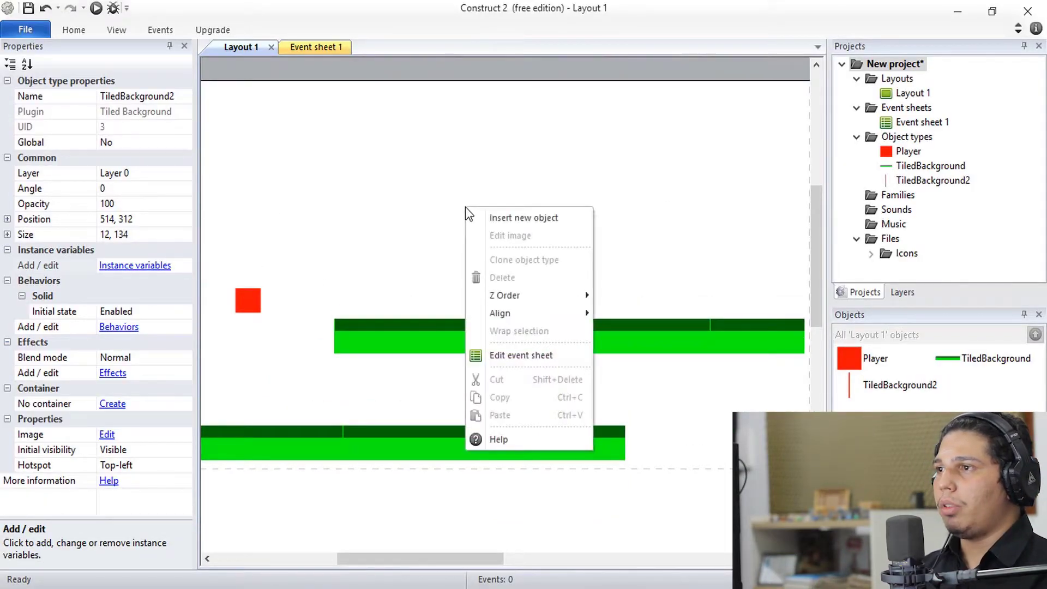
click(507, 217)
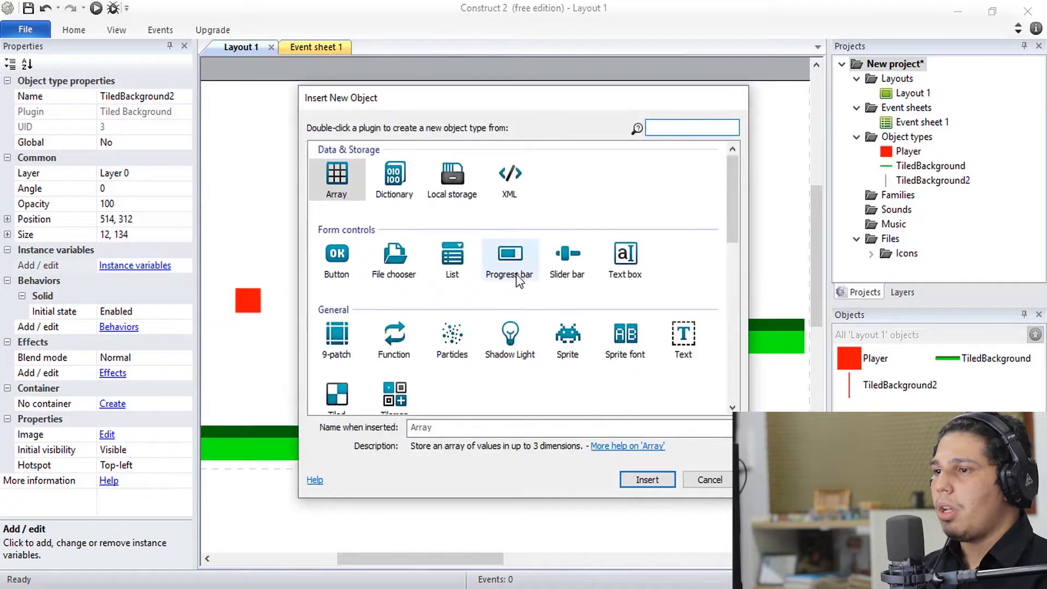
scroll(513, 278, down, 2)
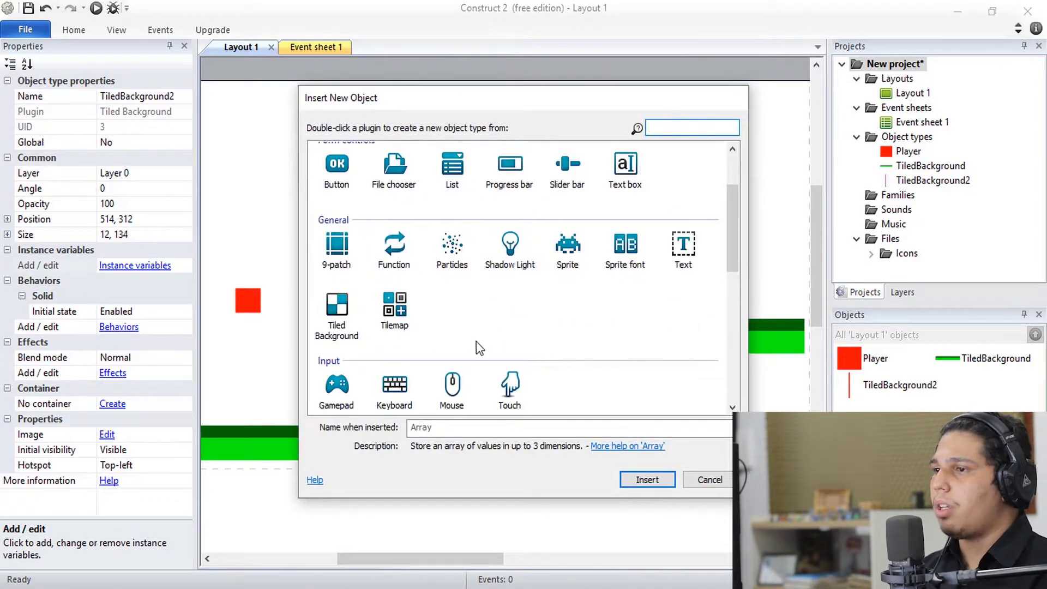
click(562, 266)
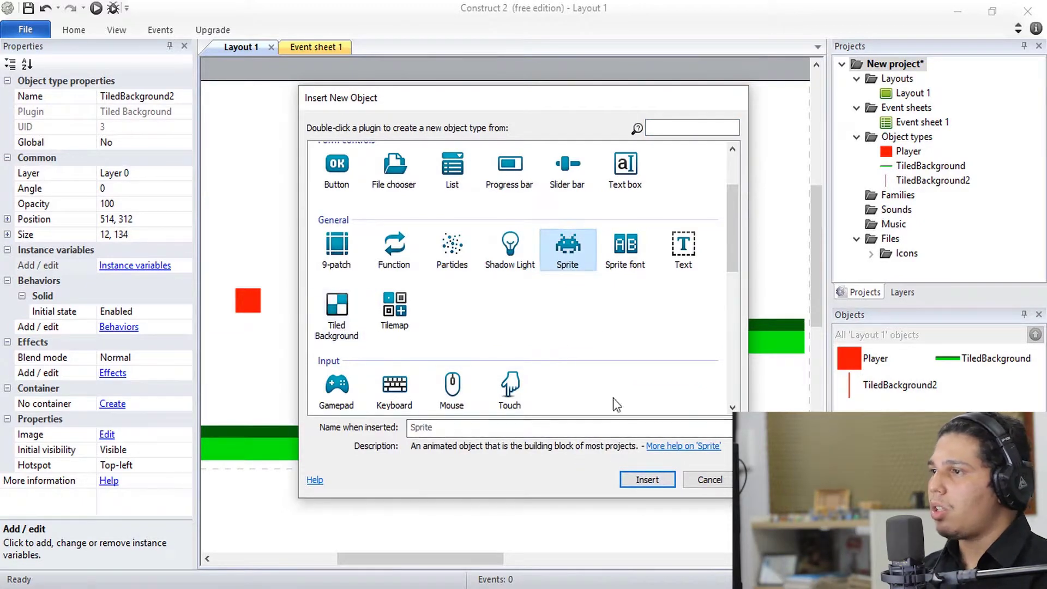
click(645, 480)
click(429, 187)
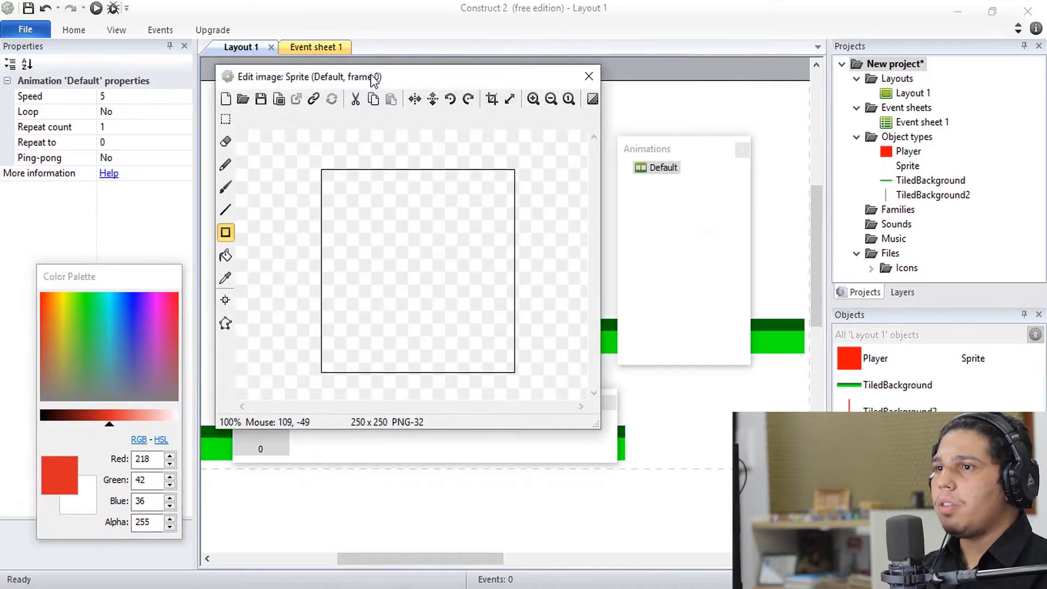
Step: Paint a toothed key on the sprite image in gold (243, 187, 11) with a dark (39, 30, 2) square inside its head
click(62, 318)
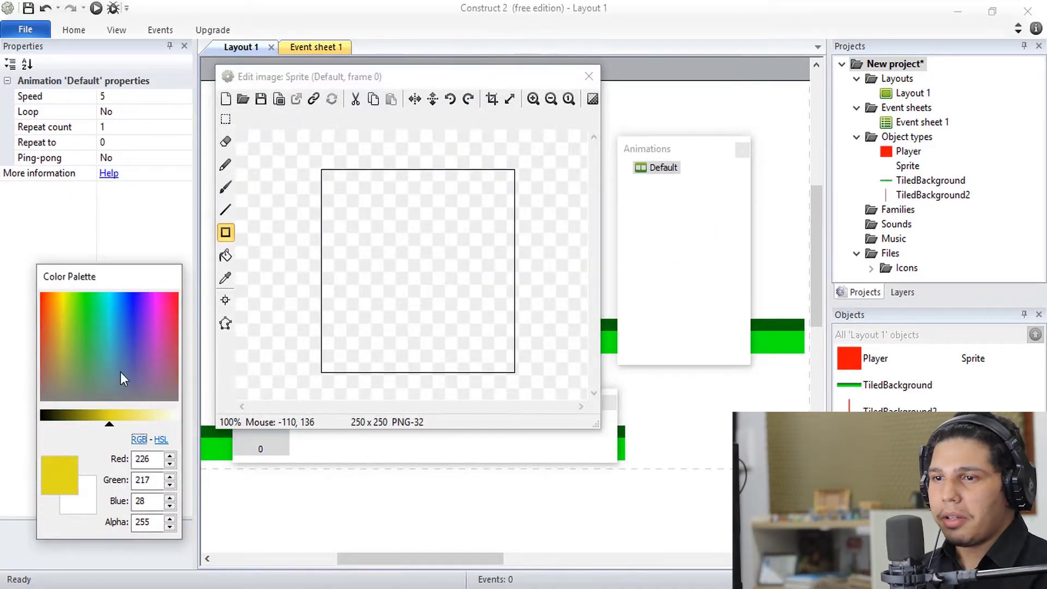
drag(112, 420, 119, 425)
click(61, 326)
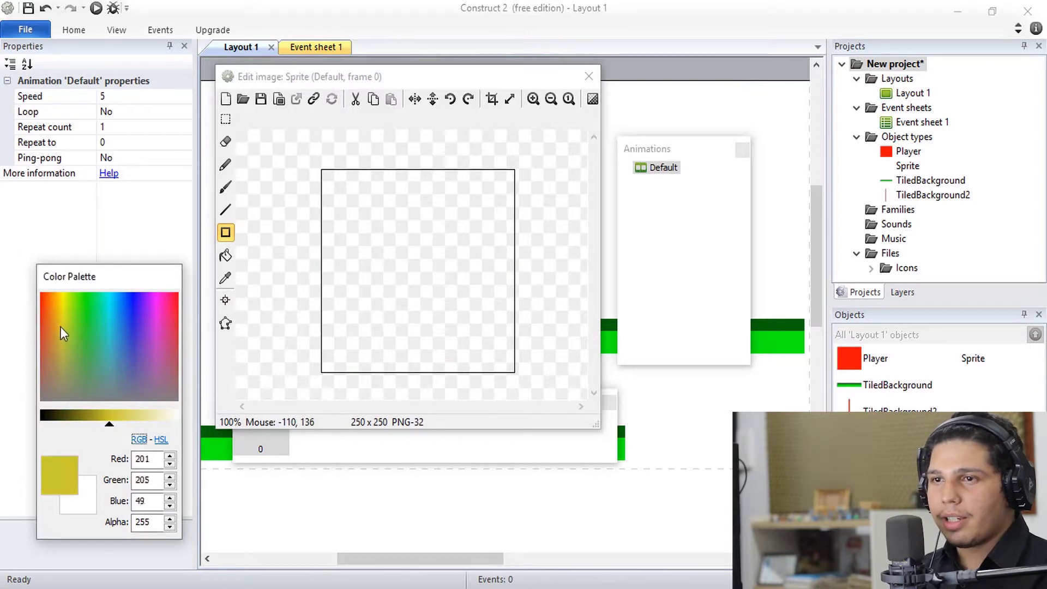
drag(347, 234, 395, 280)
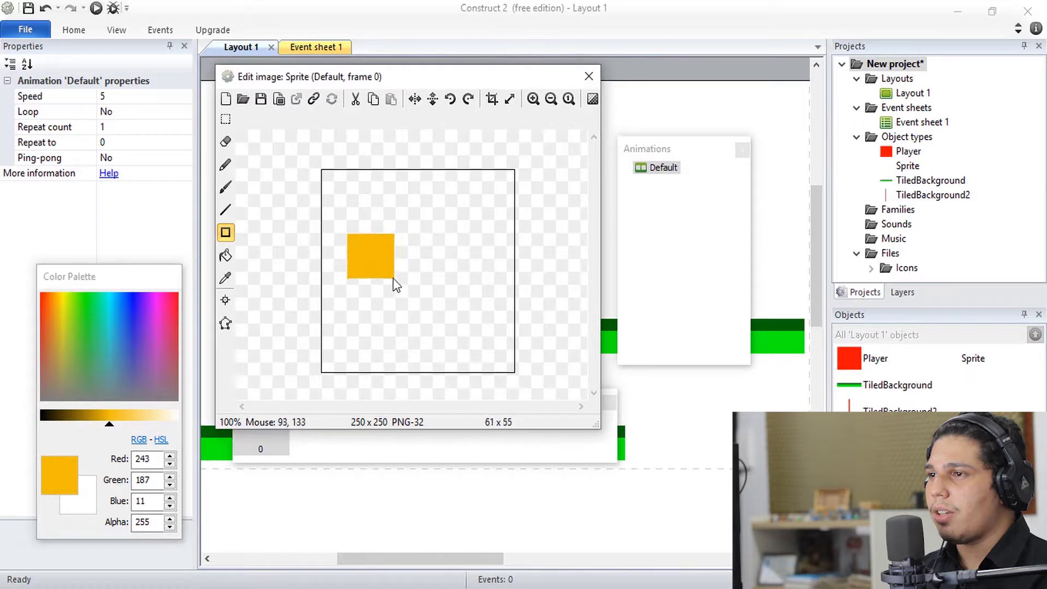
mouse_move(378, 238)
mouse_down()
mouse_move(452, 252)
mouse_move(413, 260)
mouse_move(446, 269)
mouse_up()
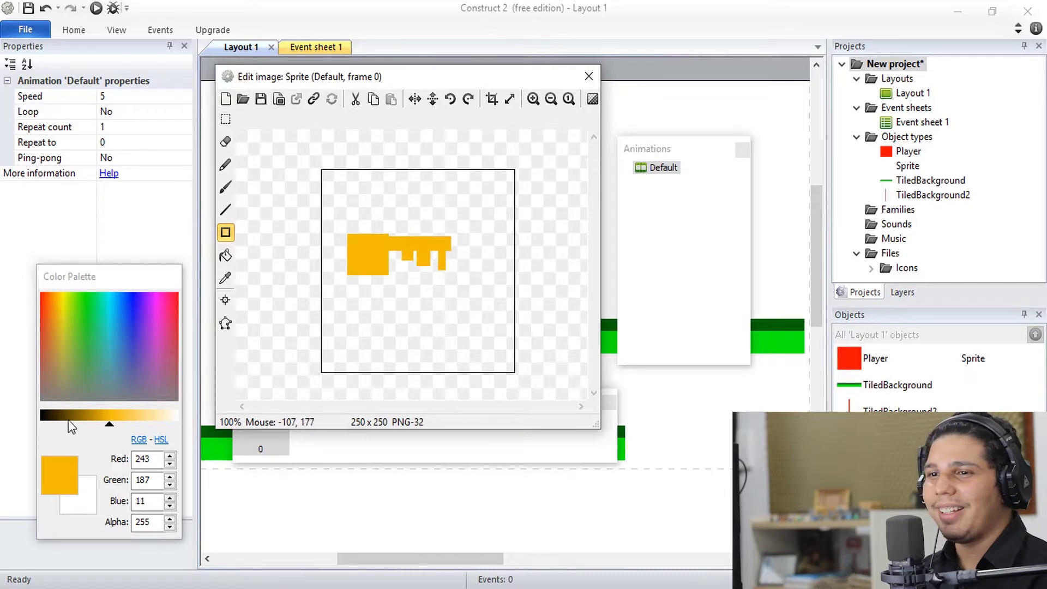
drag(72, 422, 51, 420)
drag(351, 239, 382, 271)
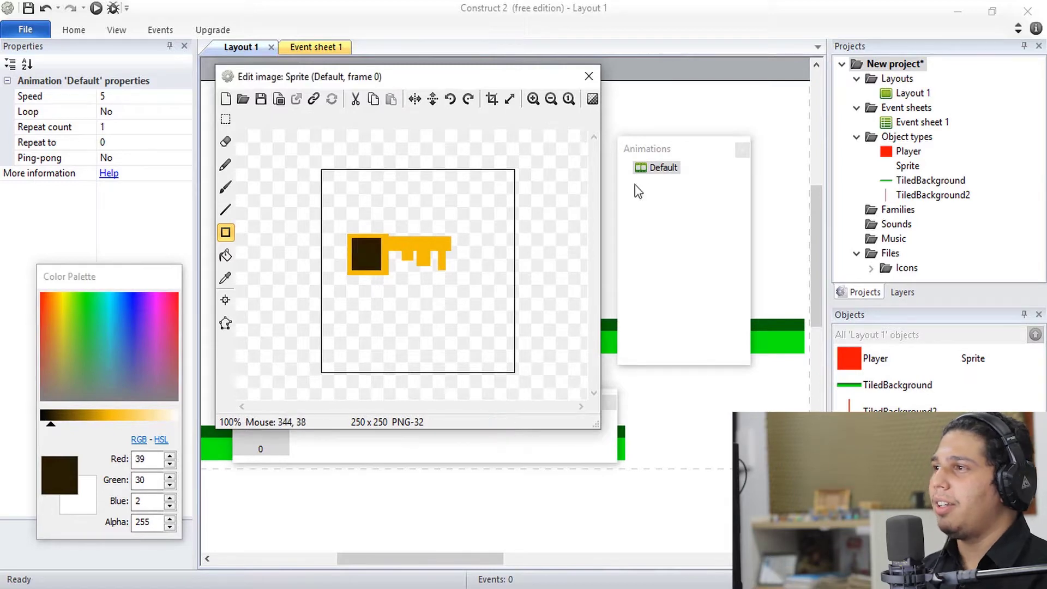
Step: Rename the sprite's default animation to Key and close the image editor
right_click(661, 172)
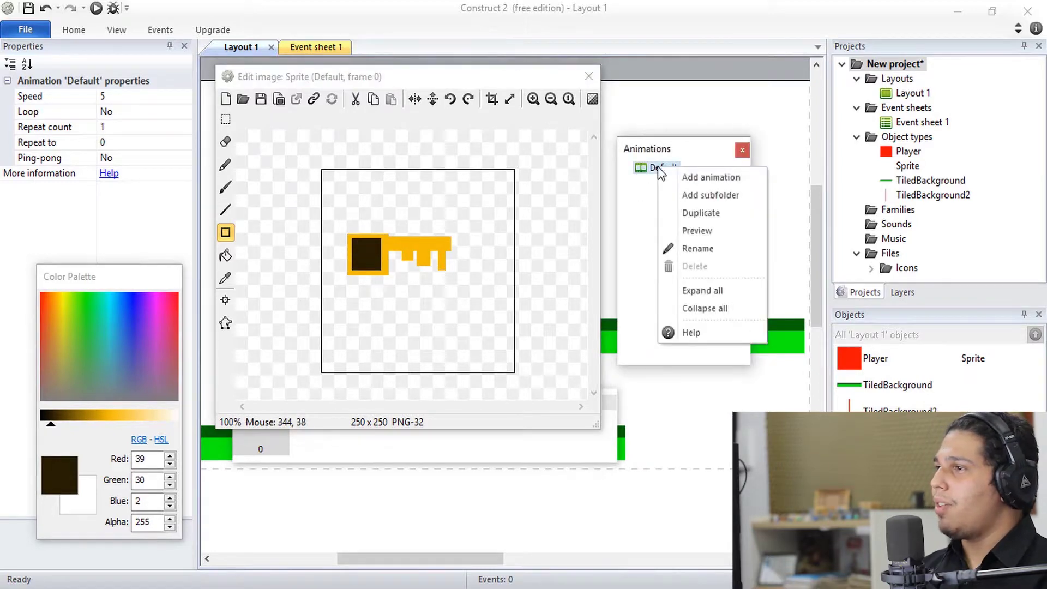
click(709, 250)
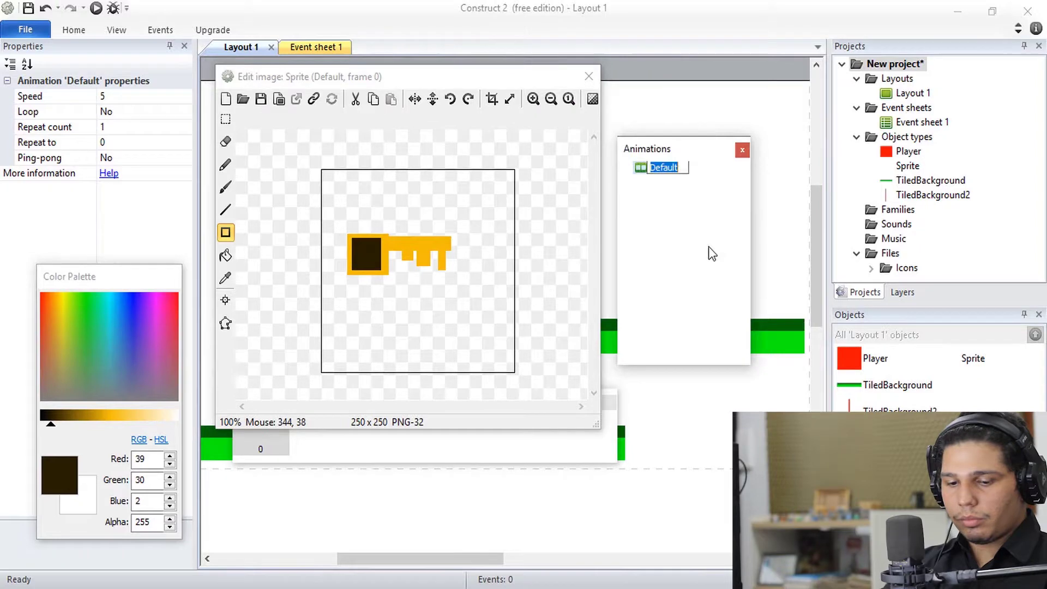
text(Ke)
key(Return)
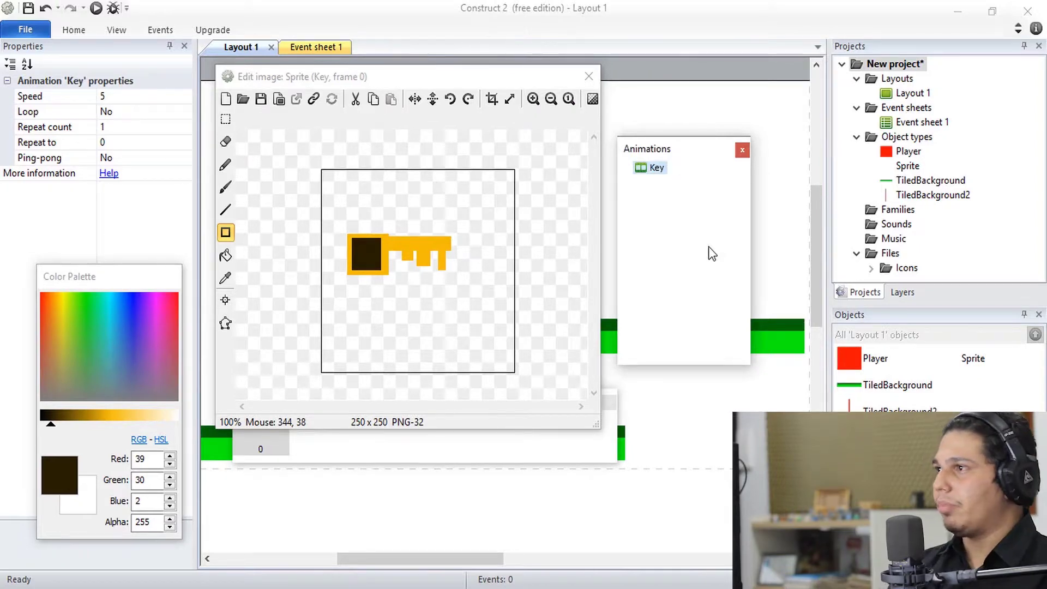
click(743, 151)
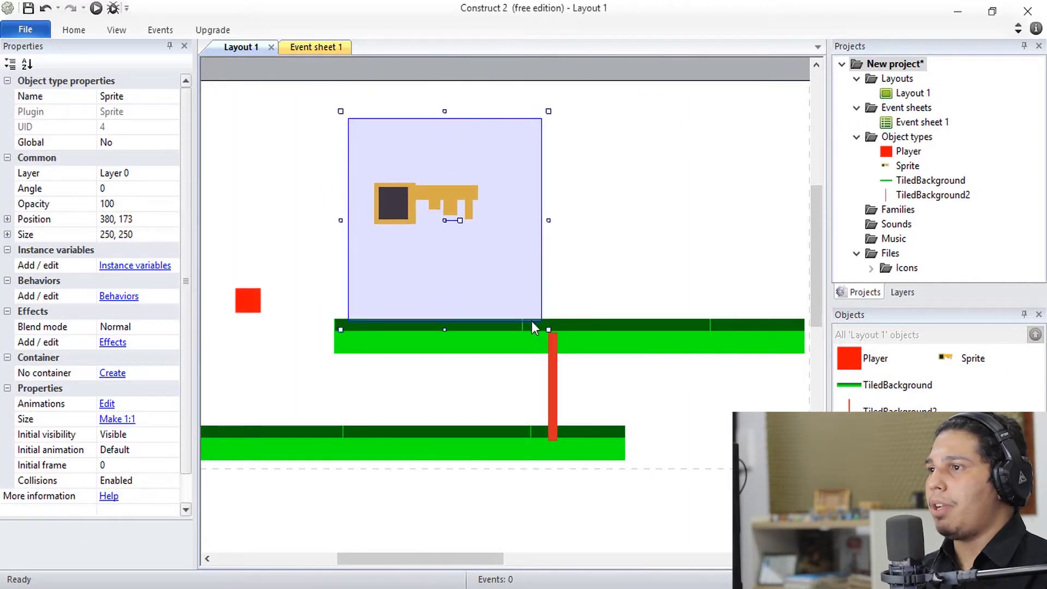
Step: Shrink the key sprite to about 80 × 80 and place it above the raised platform at position 556, 227
drag(531, 298, 460, 271)
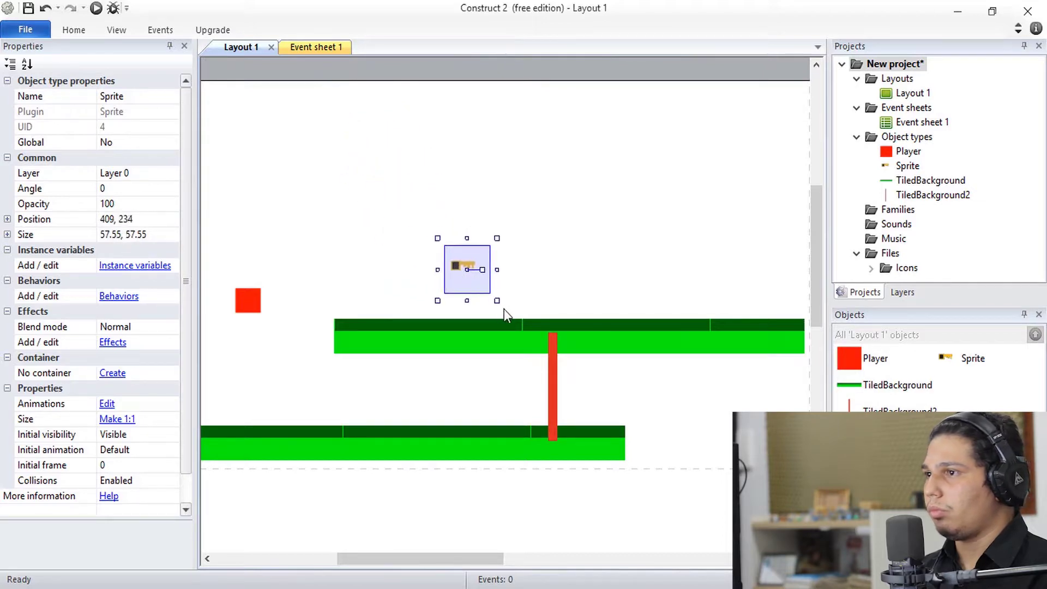
drag(497, 301, 577, 241)
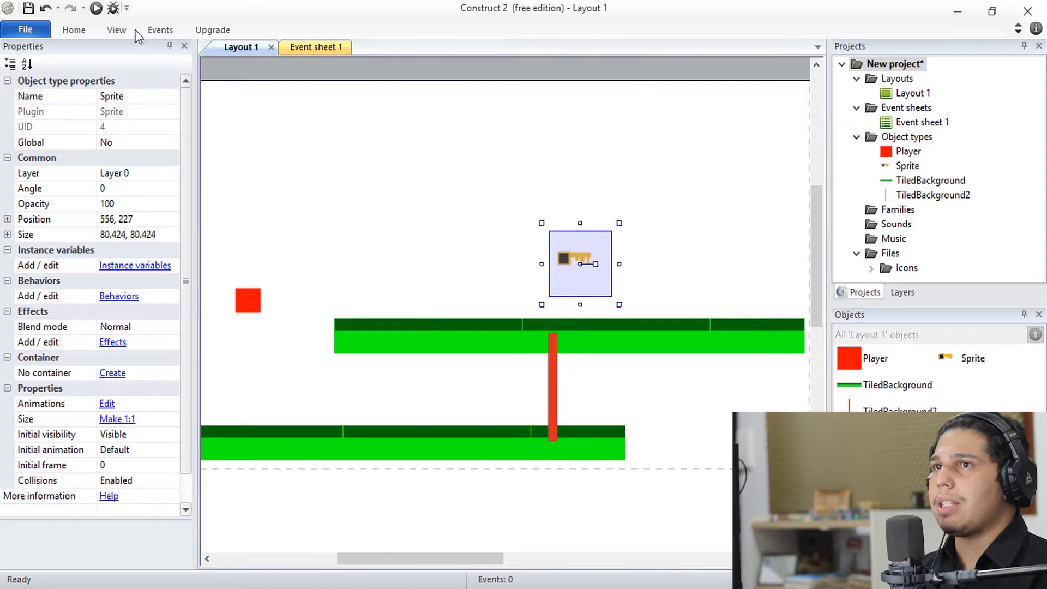
Step: Playtest the level with the key in the browser preview, jumping the Player around, and return to the editor
click(113, 9)
key(Right)
key(Up)
key(Left)
key(Up)
key(Right)
key(Left)
key(Up)
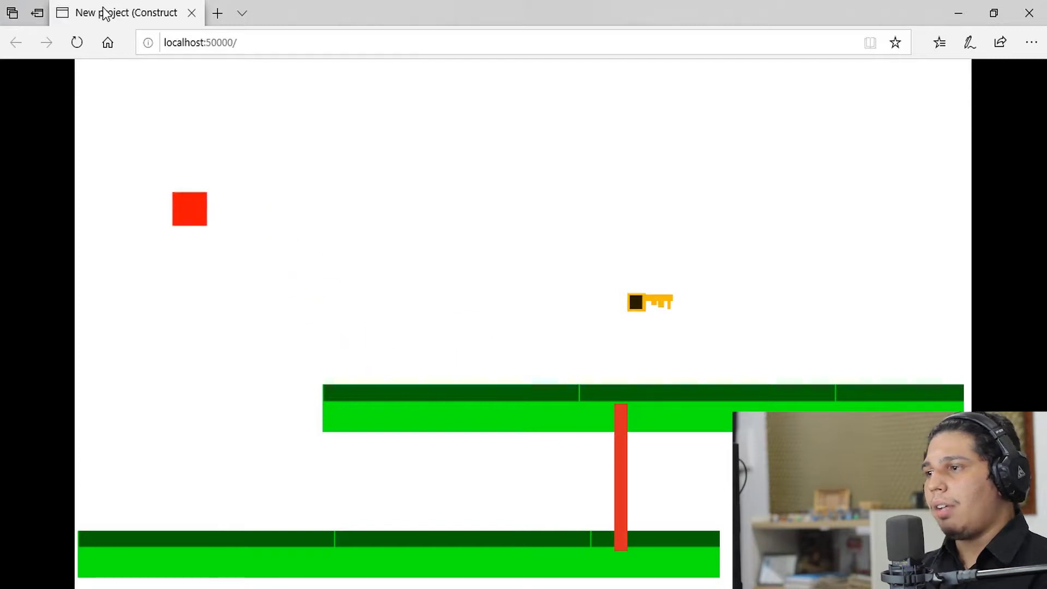
key(Right)
key(Up)
key(Up)
key(Left)
key(Right)
key(Left)
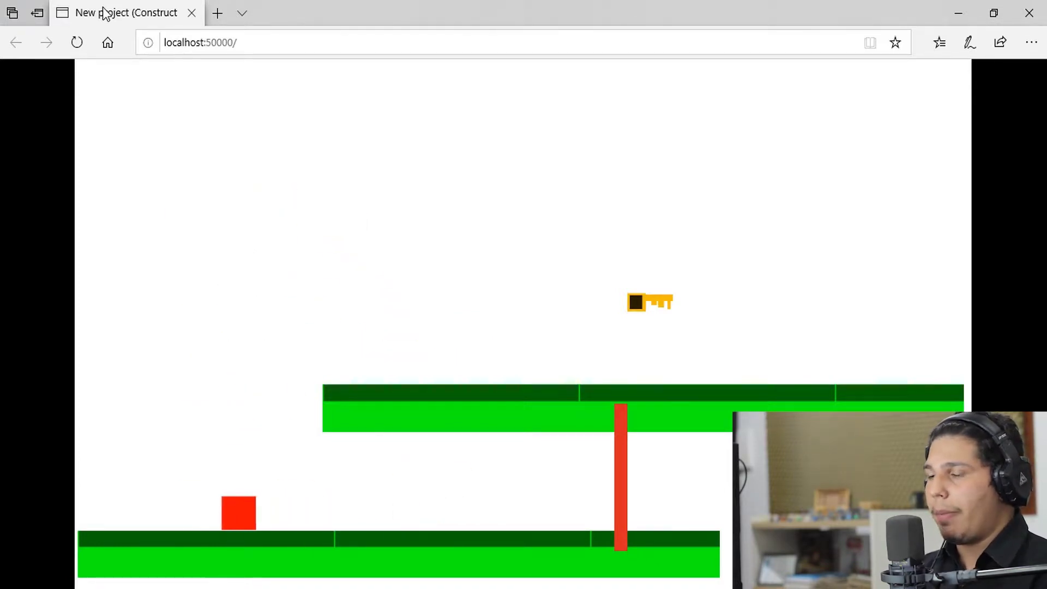
key(alt+Tab)
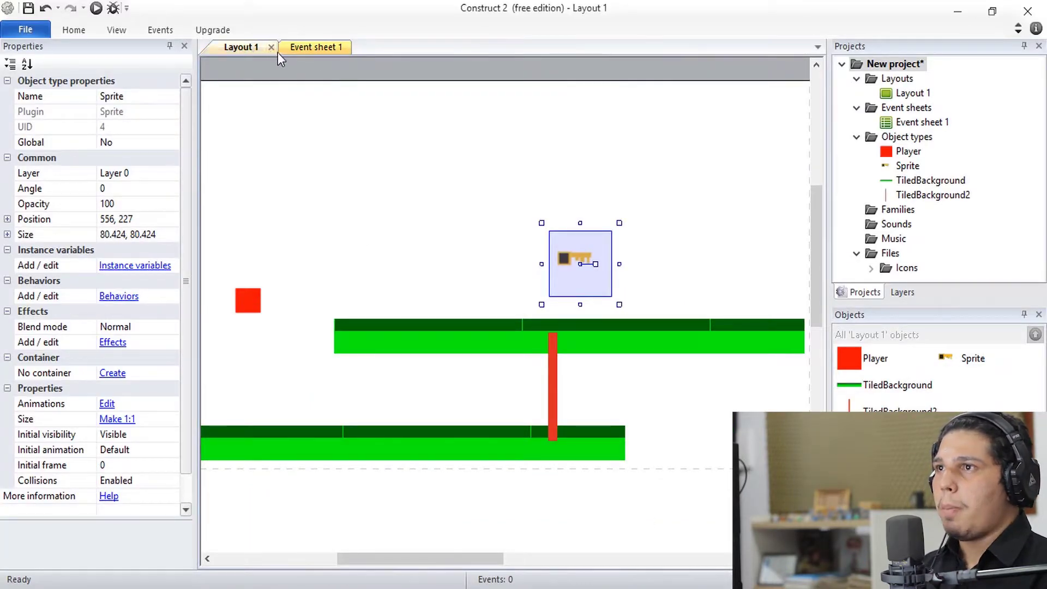
Step: Start a new event in Event sheet 1 with Player as the condition's object
click(315, 48)
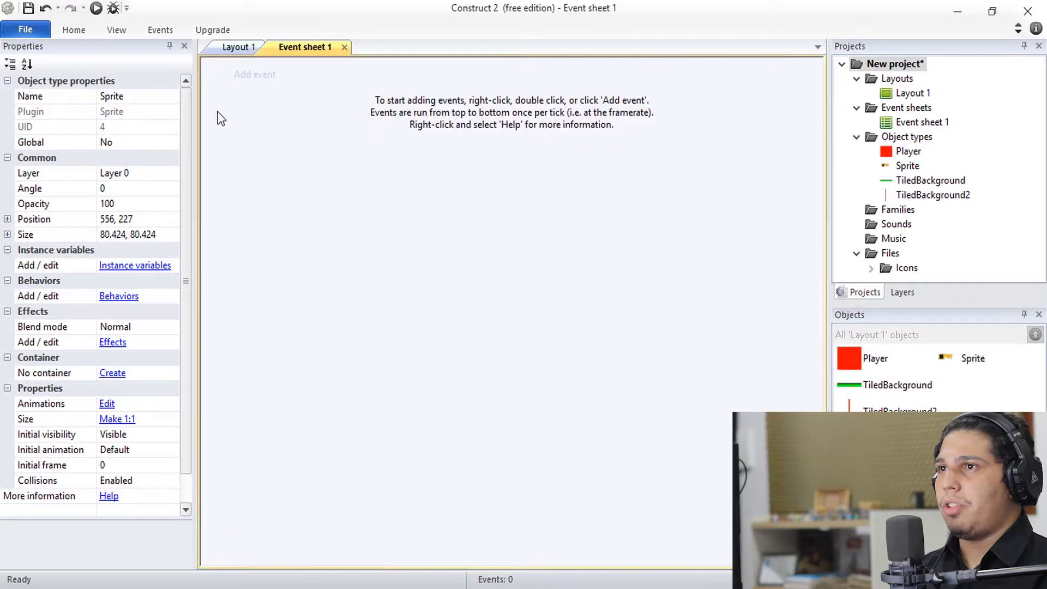
click(232, 48)
click(310, 46)
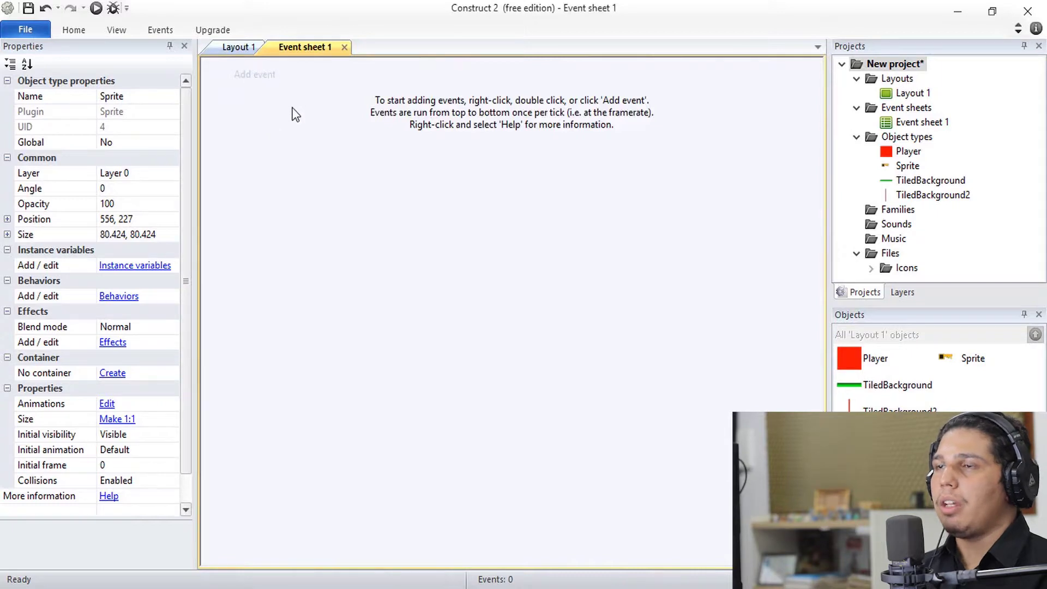
click(257, 77)
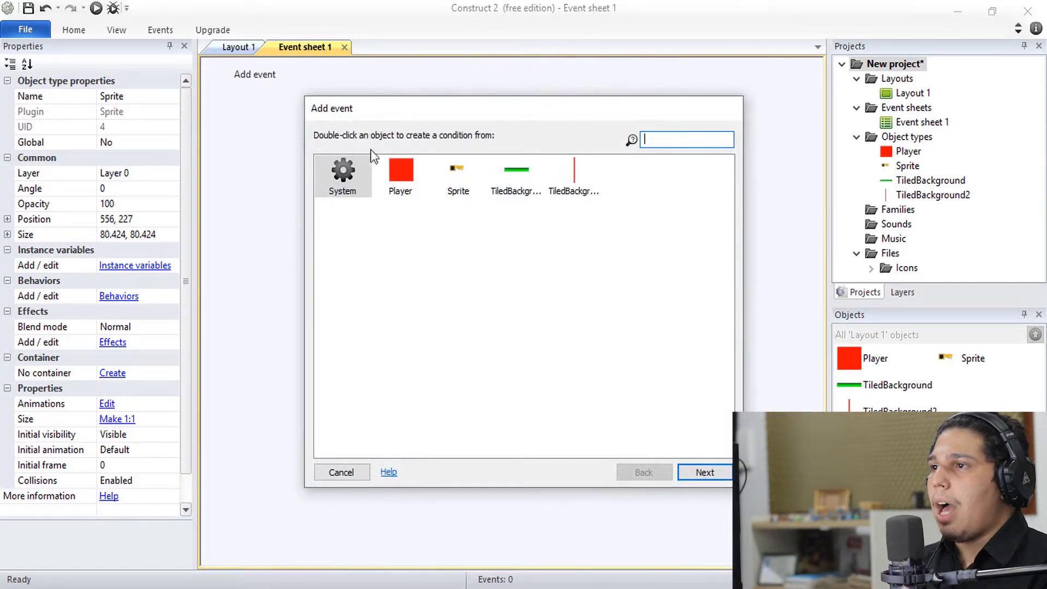
click(421, 193)
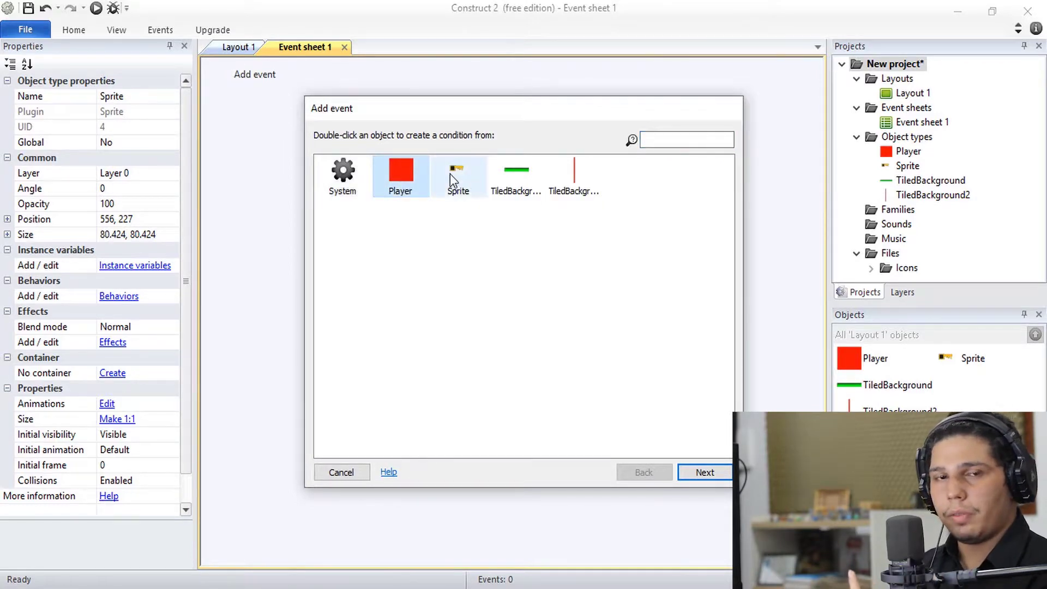
click(447, 272)
click(395, 172)
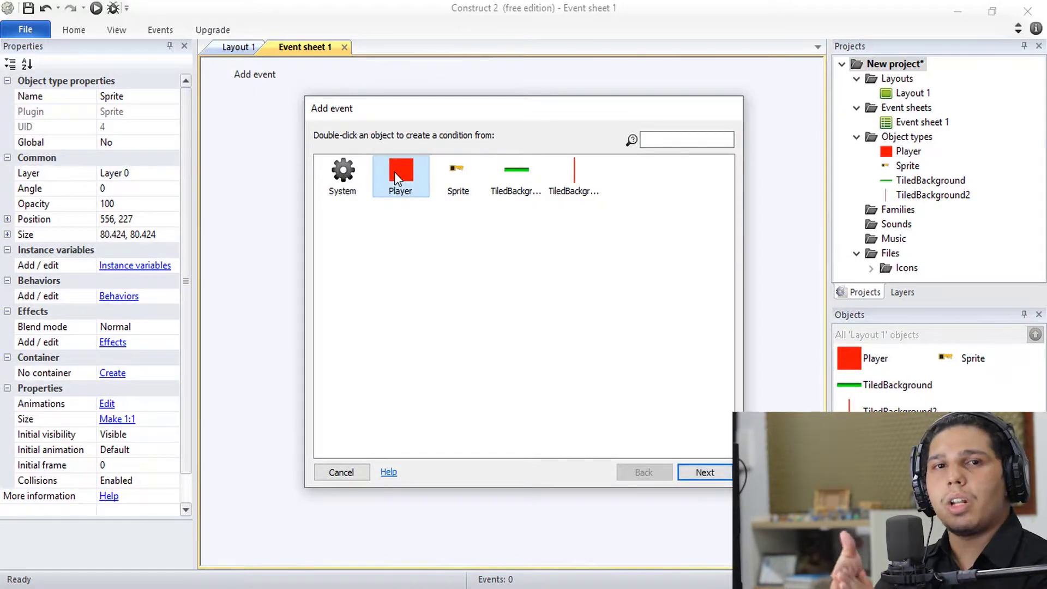
click(453, 329)
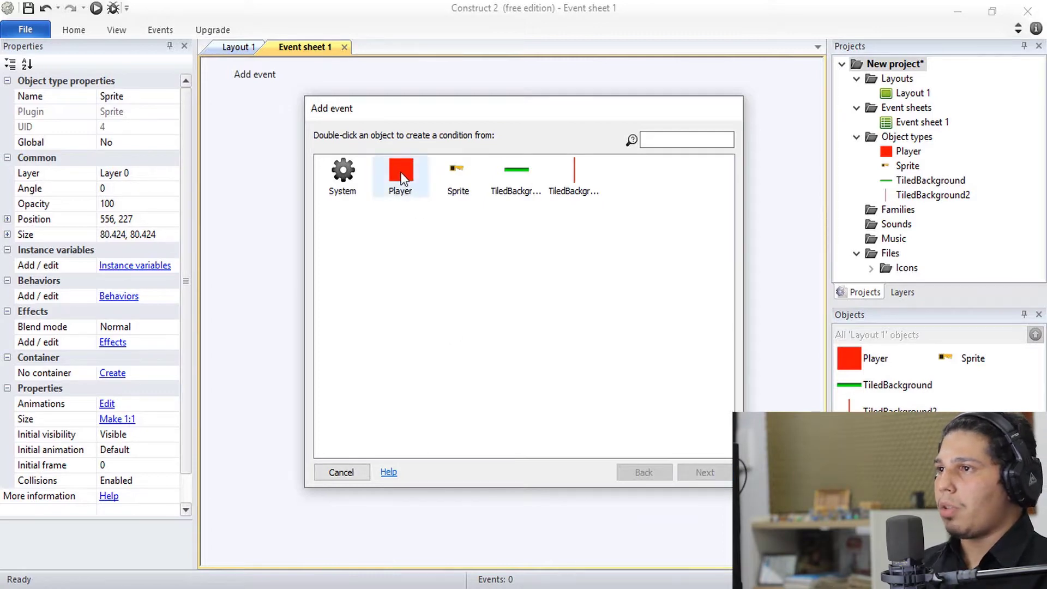
double_click(402, 195)
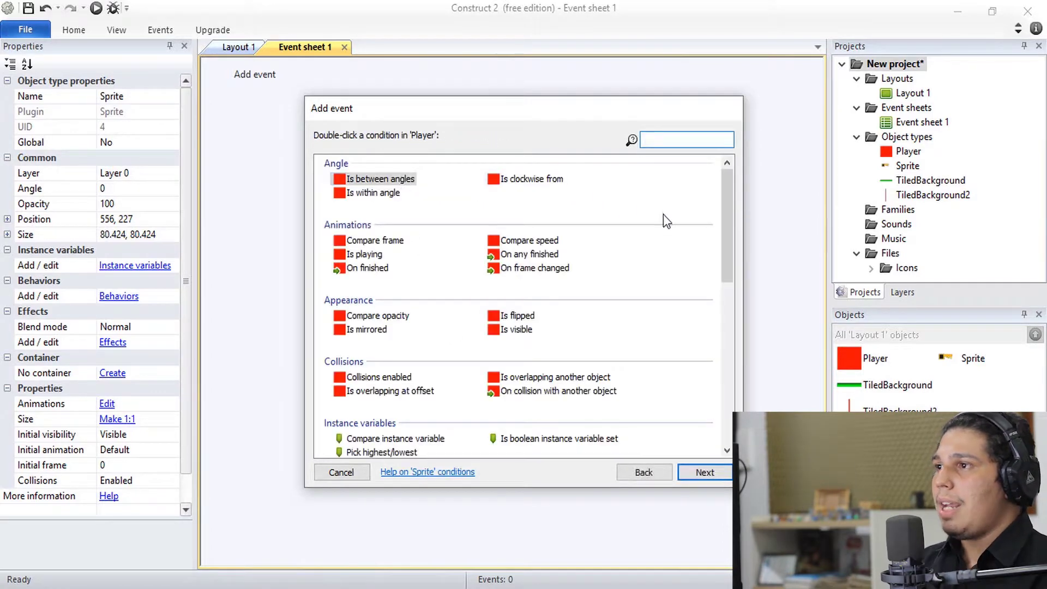
Step: Give the Player event the condition On collision with another object, with the key Sprite as the object
drag(730, 250, 756, 292)
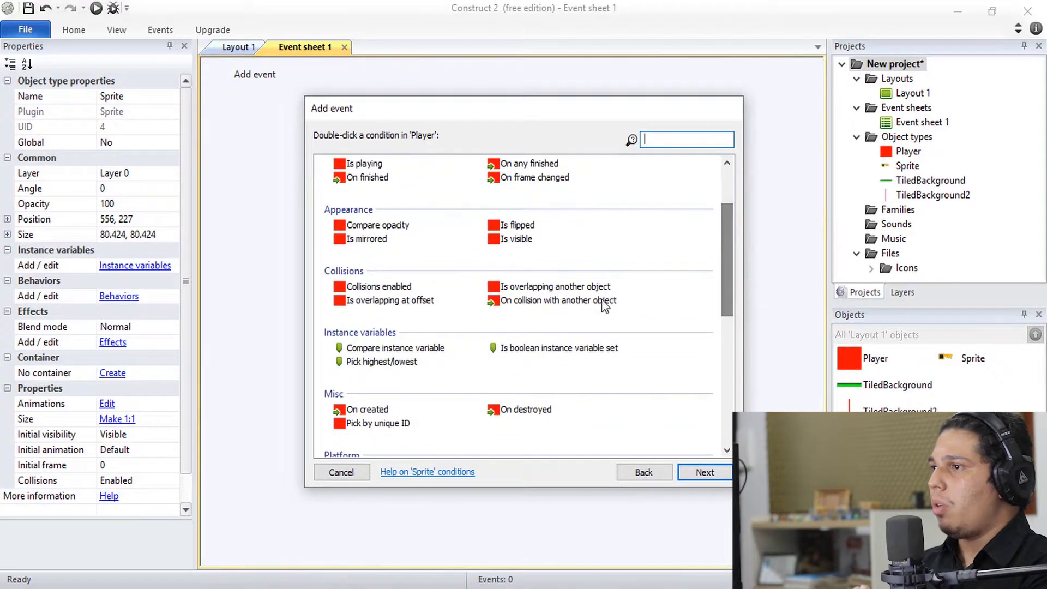
click(560, 306)
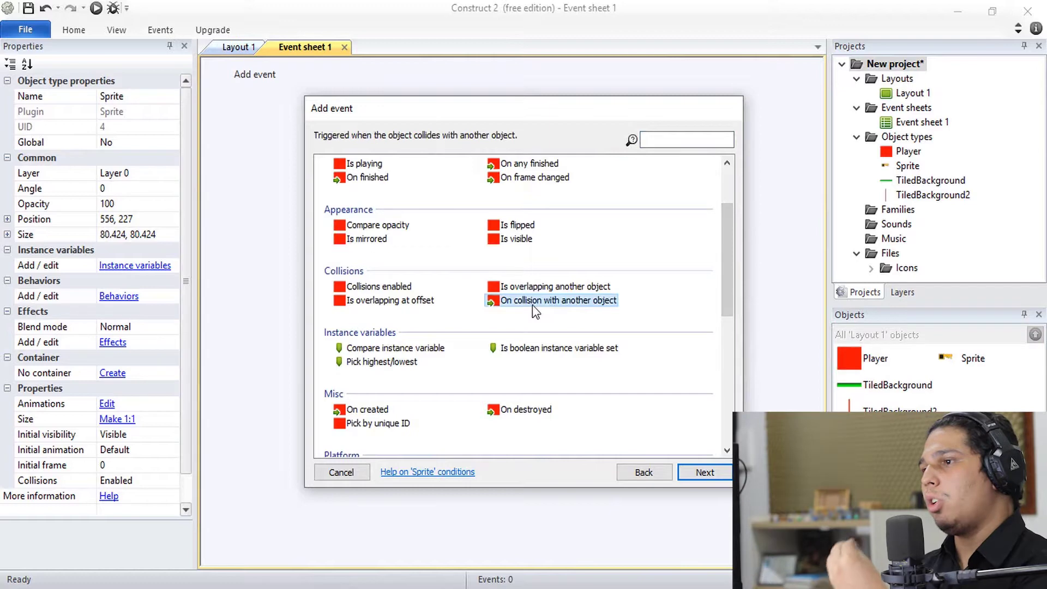
double_click(562, 302)
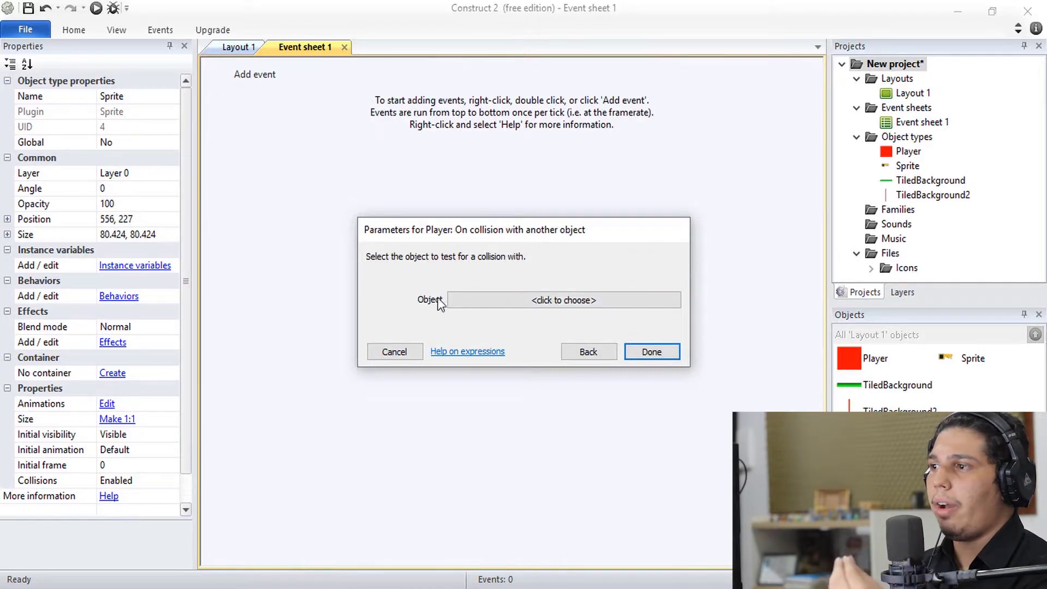
click(548, 301)
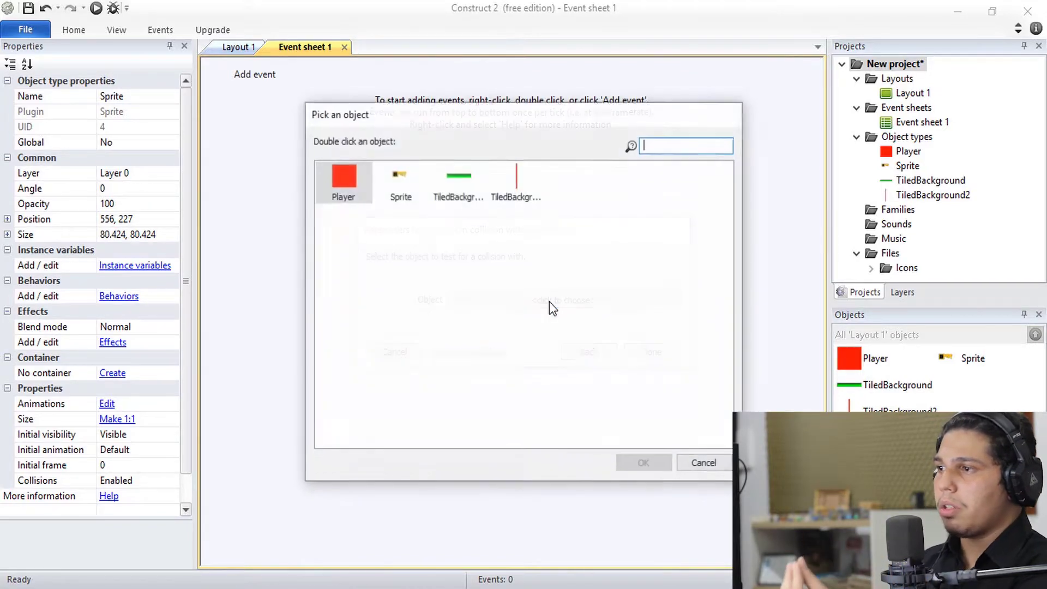
click(410, 202)
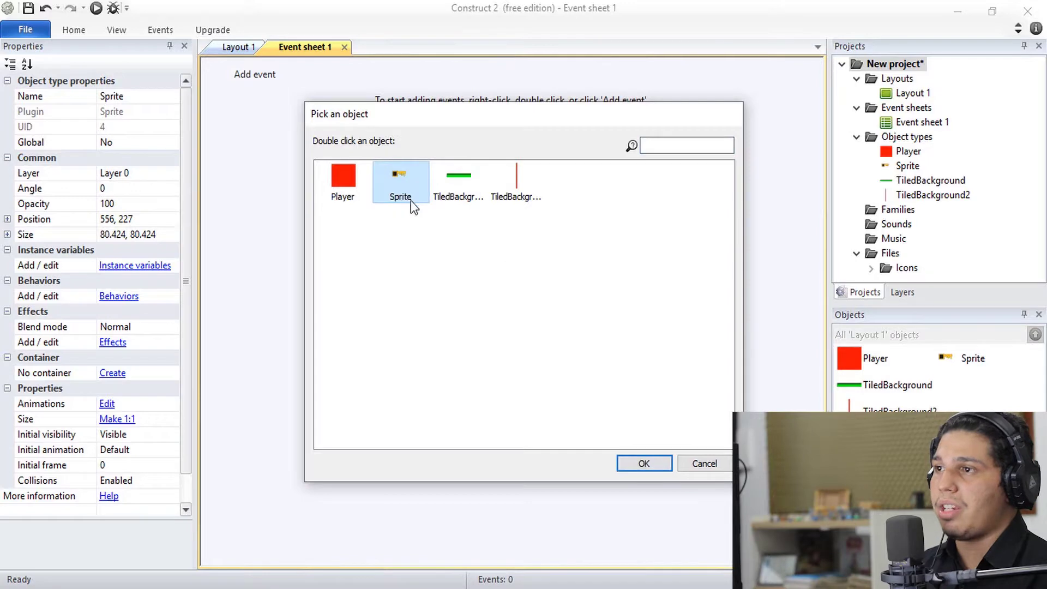
click(646, 463)
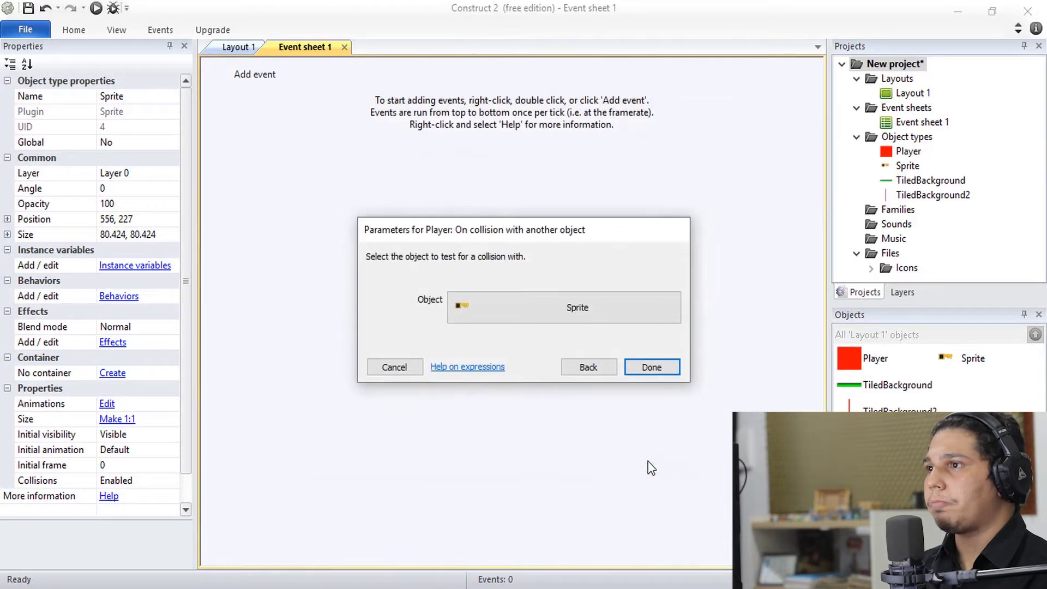
click(657, 367)
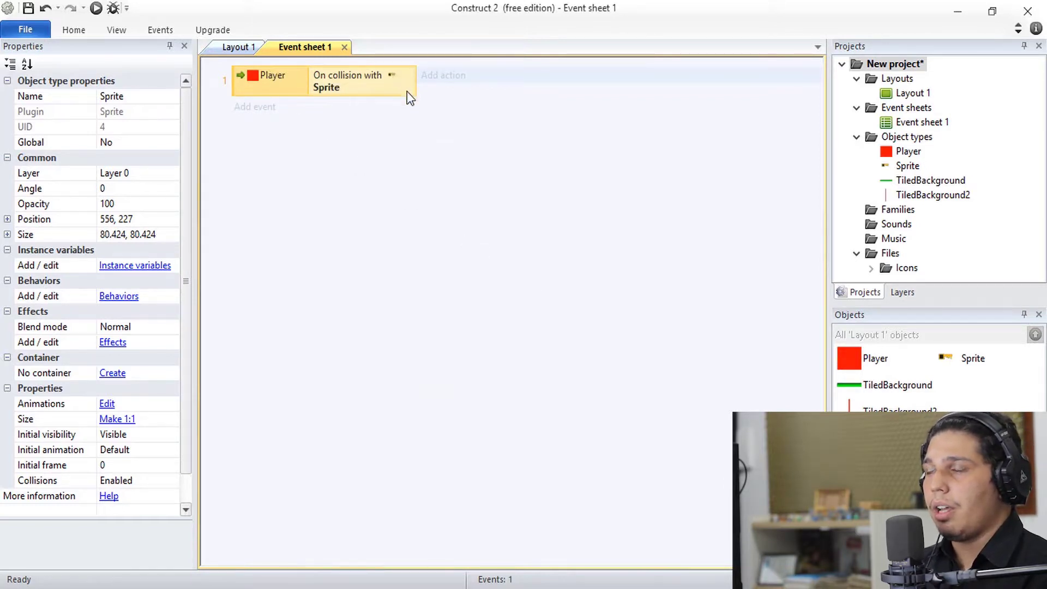
Step: Add a Destroy action for the key Sprite to the Player collision event
click(457, 87)
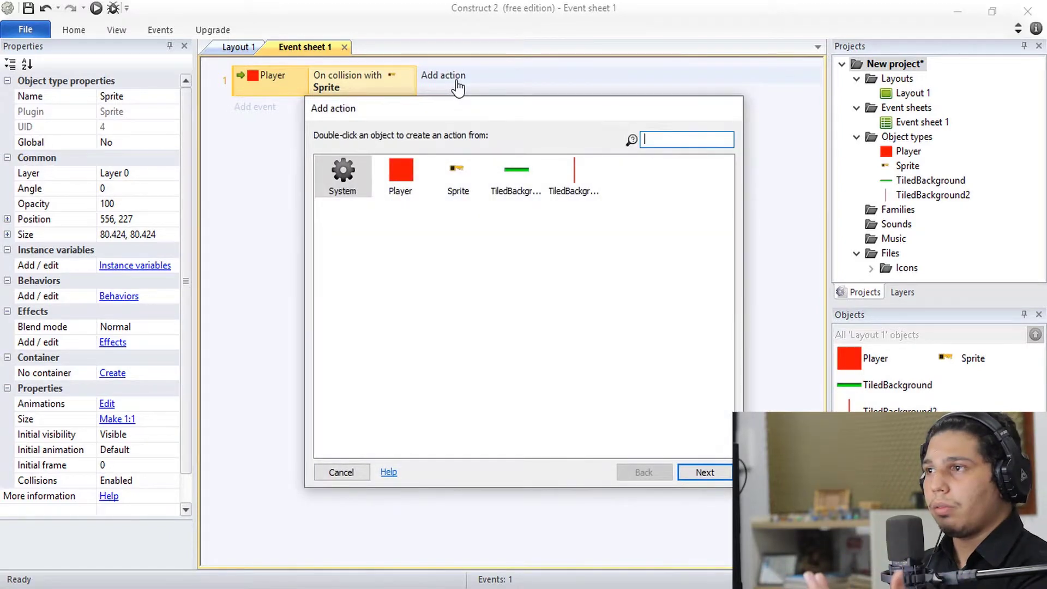
click(459, 180)
double_click(448, 167)
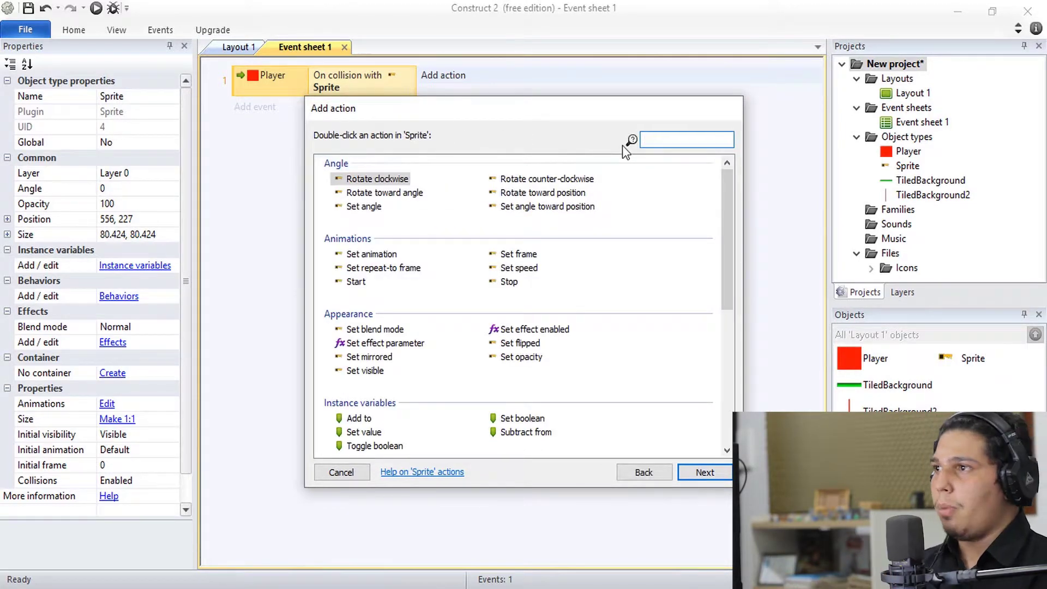
text(ds)
key(BackSpace)
text(es)
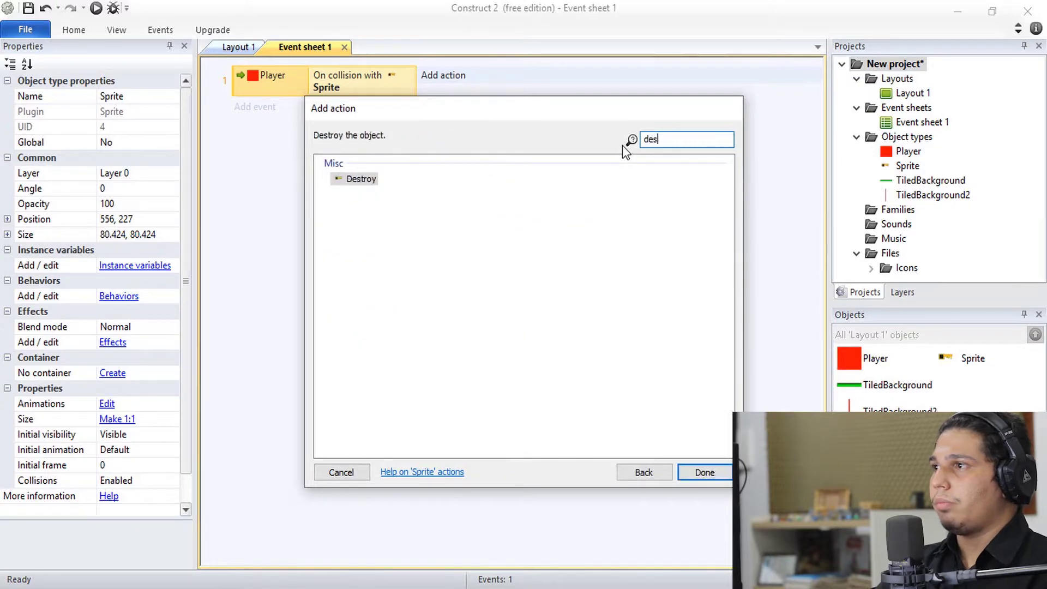
double_click(352, 183)
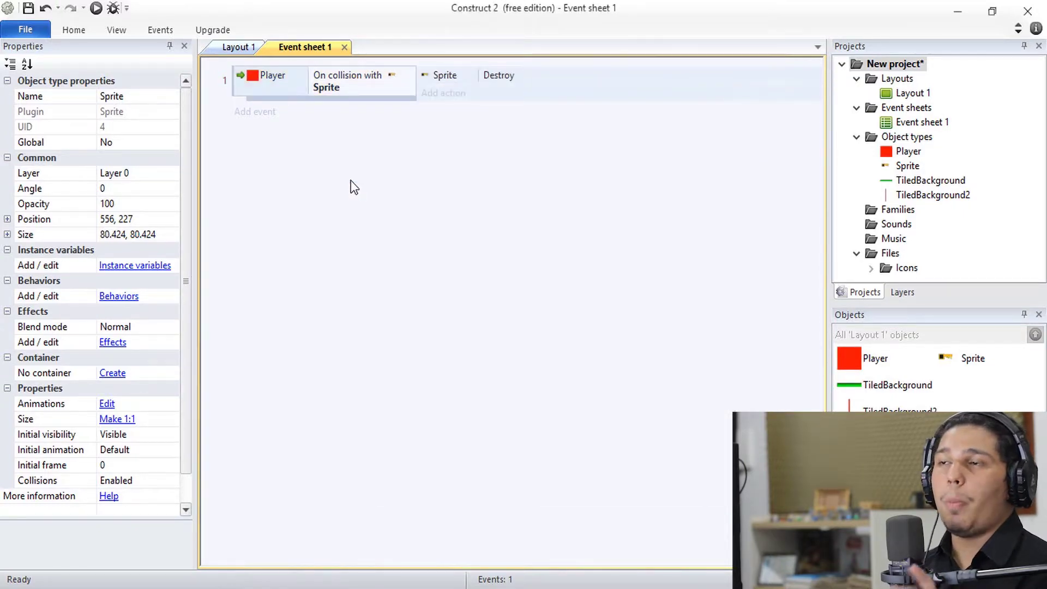
click(268, 75)
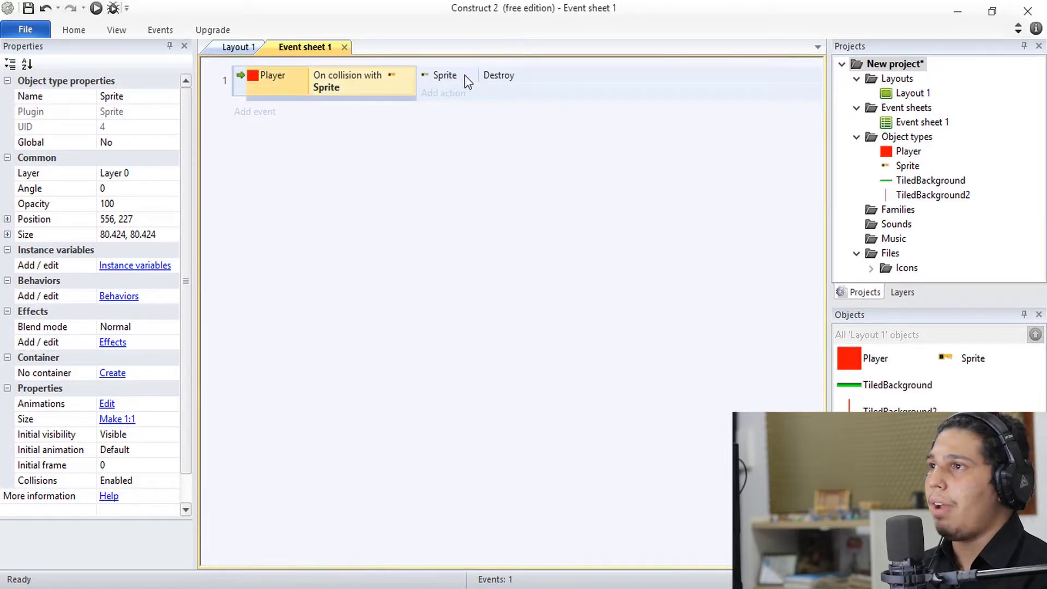
Step: Run the browser preview and test the collision event by jumping the Player into the key and moving between the platforms
click(96, 8)
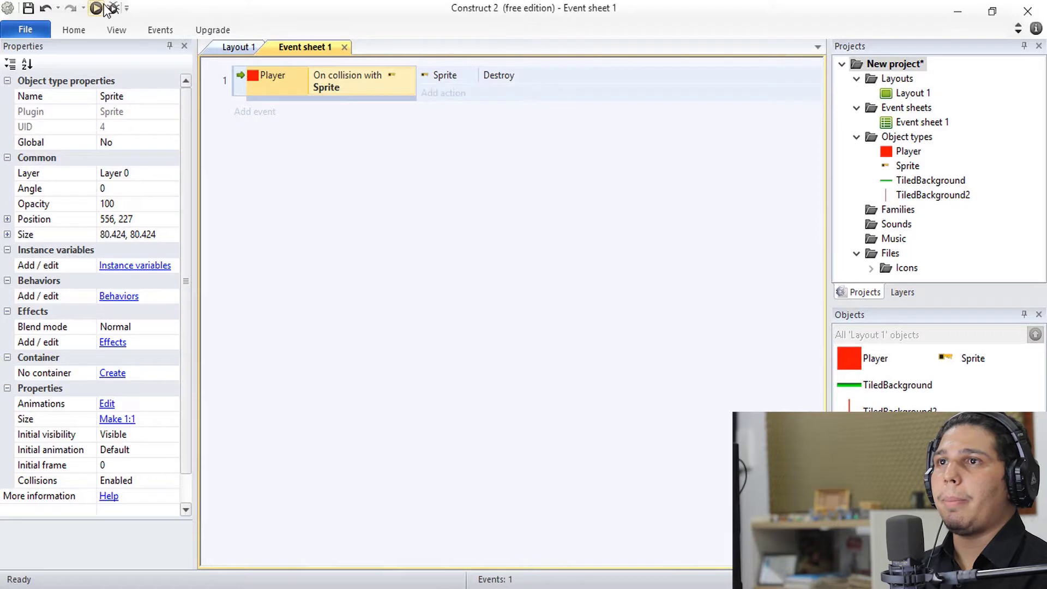
key(Right)
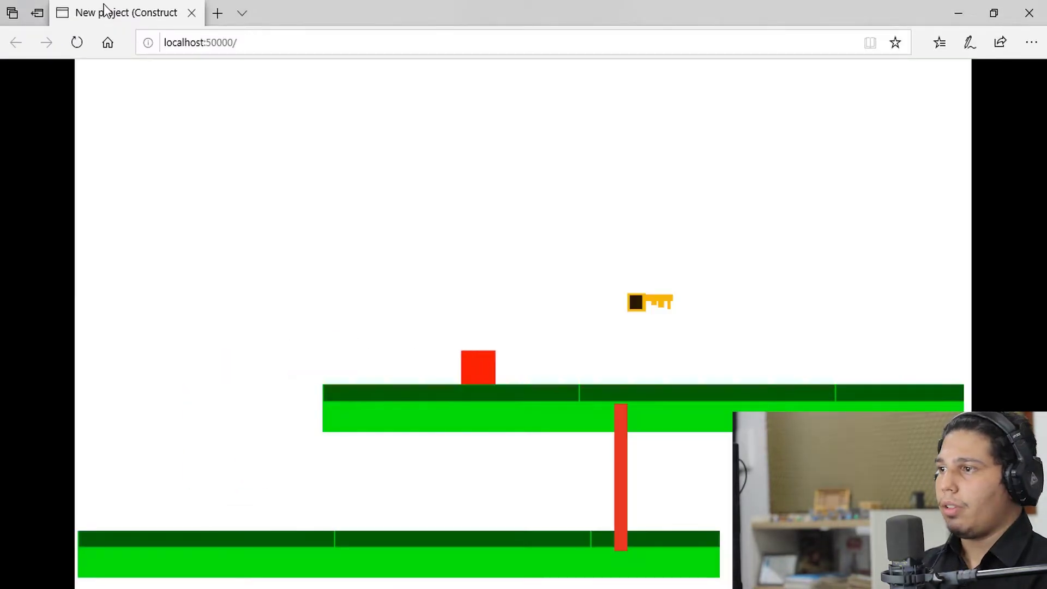
key(Up)
key(Left)
key(Left)
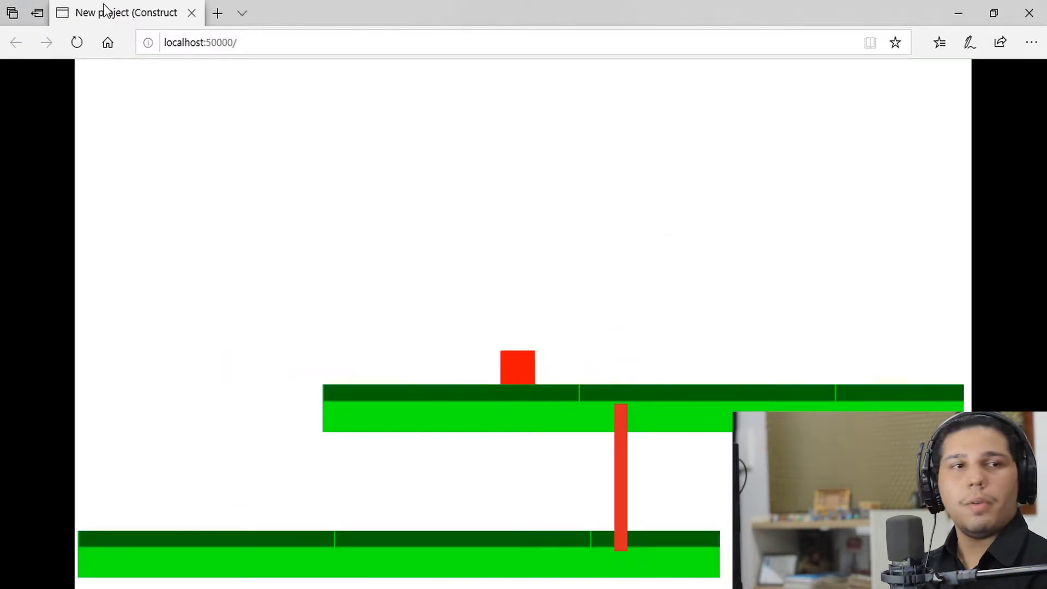
key(Up)
key(Right)
key(Left)
key(Right)
key(Right)
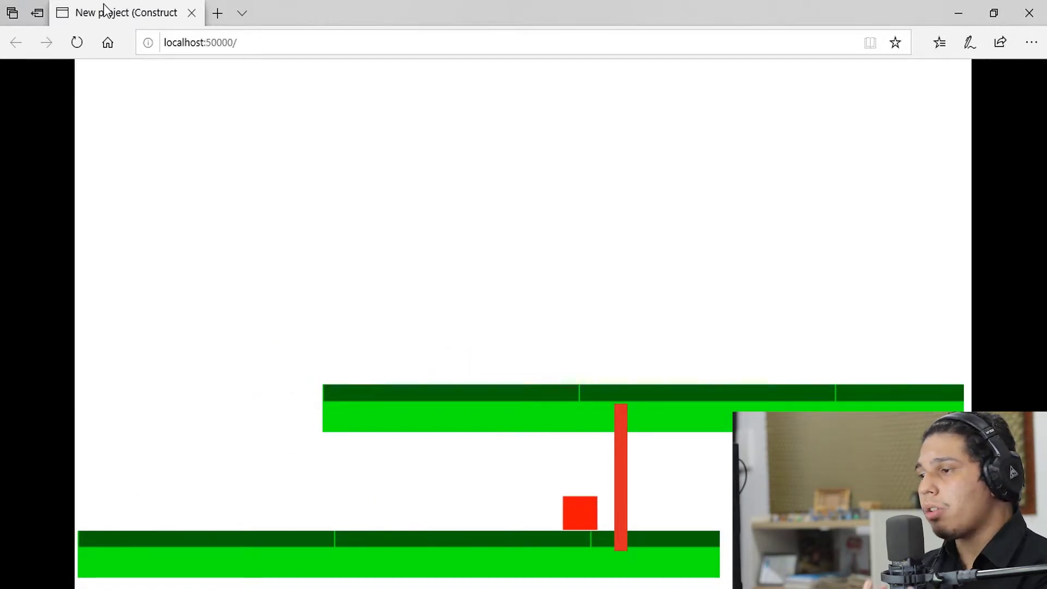
key(Up)
key(Left)
key(Left)
key(Up)
key(Right)
key(Left)
key(Up)
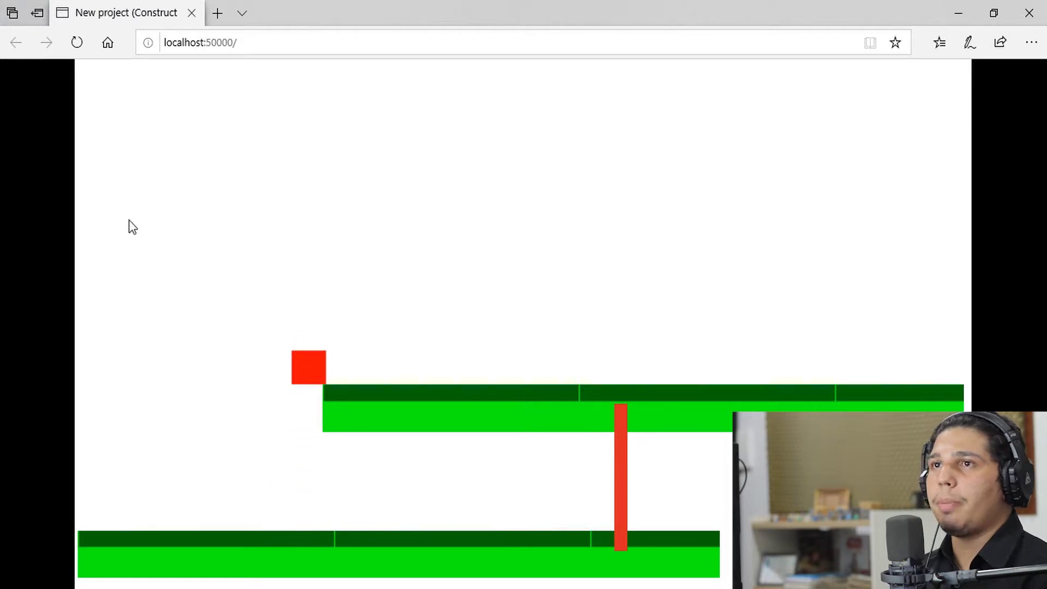
Step: Reload the preview, collect the key again, move the Player against the red bar, and return to the Construct 2 editor
click(80, 48)
key(Up)
key(Right)
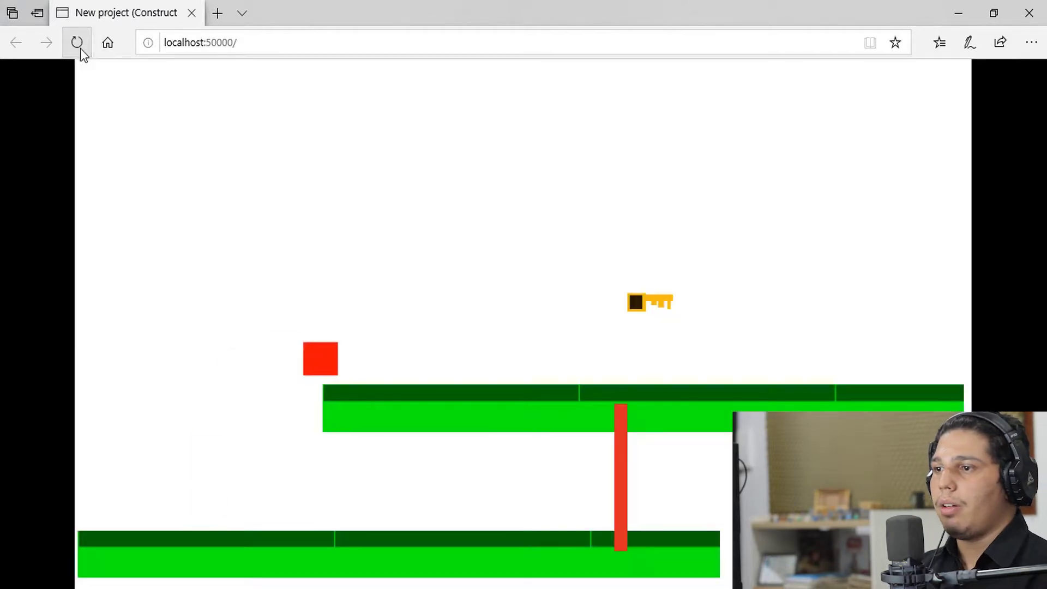
key(Left)
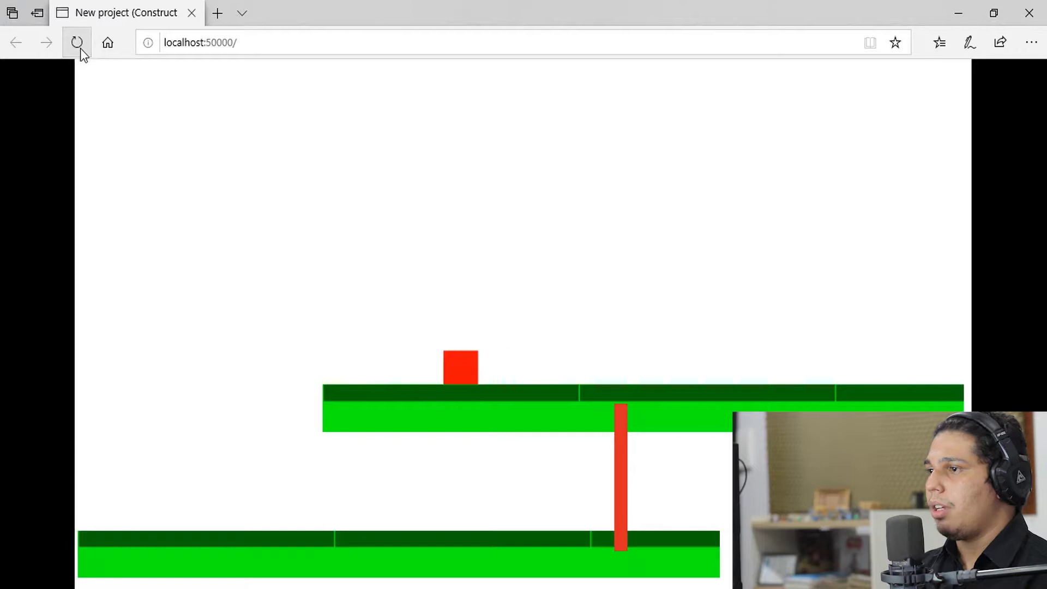
key(Right)
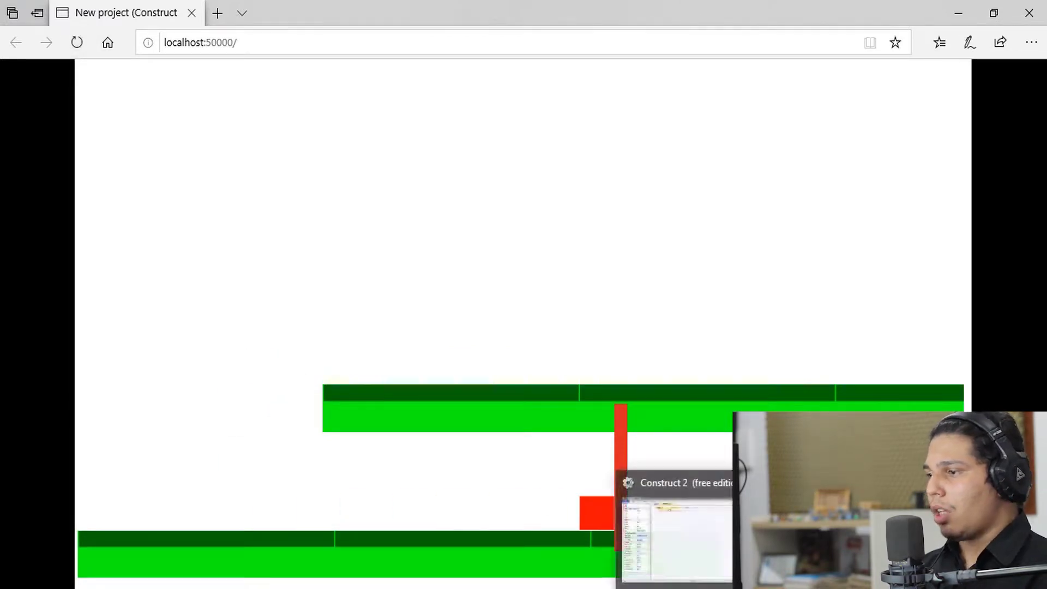
click(679, 523)
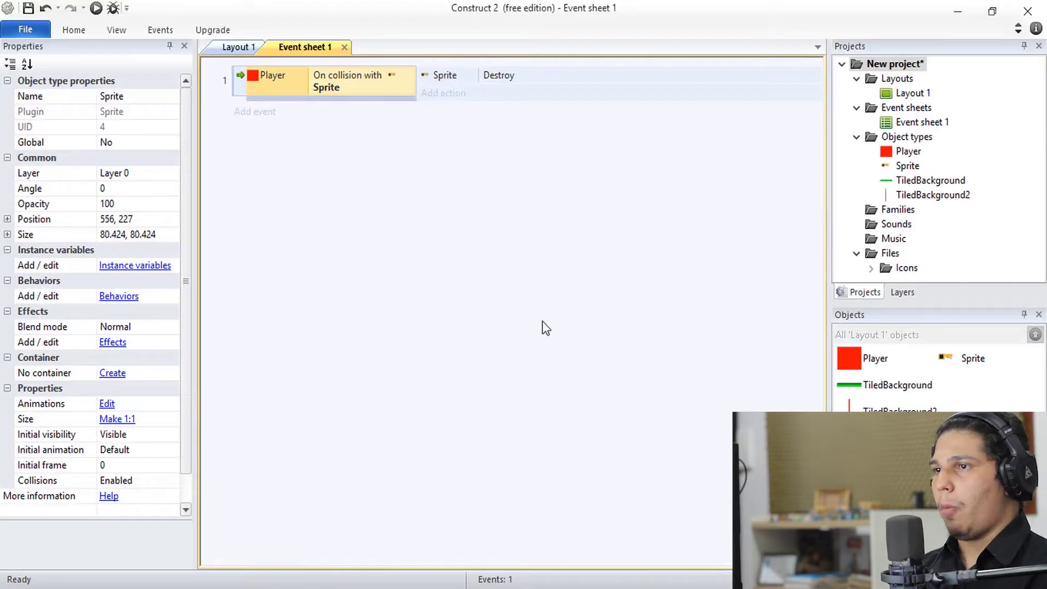
Step: Crop the key sprite's image in Layout 1 to remove the empty area around the key, and close the image editor
click(237, 52)
double_click(566, 255)
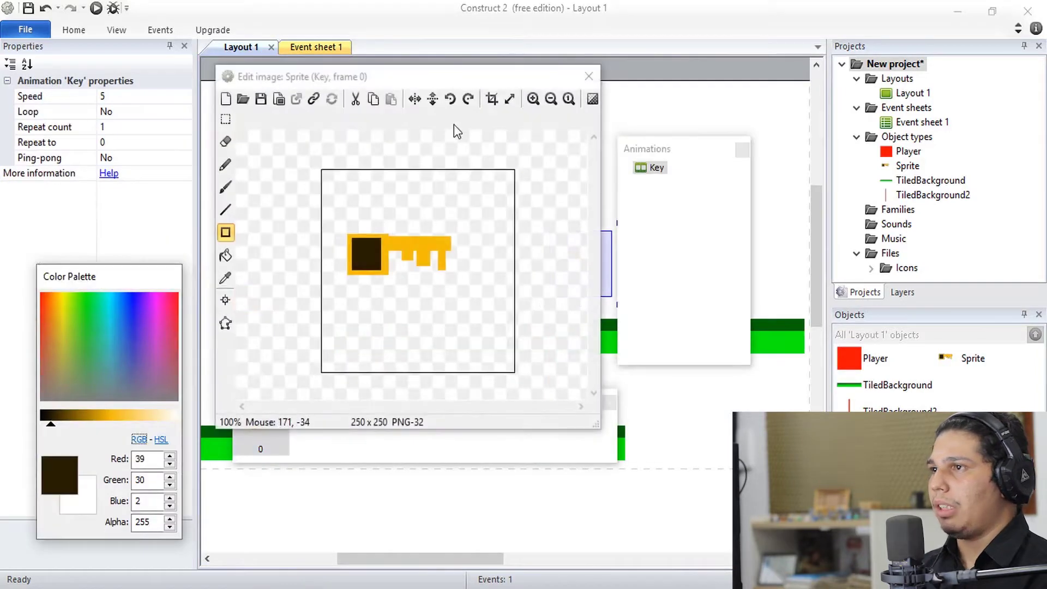
click(492, 100)
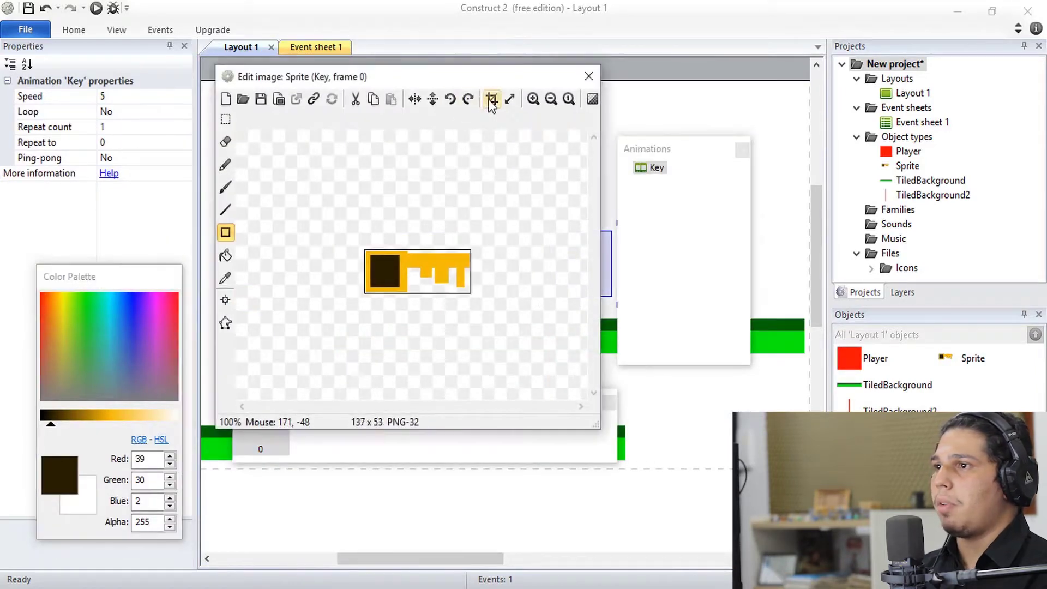
click(589, 77)
Step: Playtest the level with the cropped key, jumping the Player into it and moving across both platforms, and return to the editor
click(96, 7)
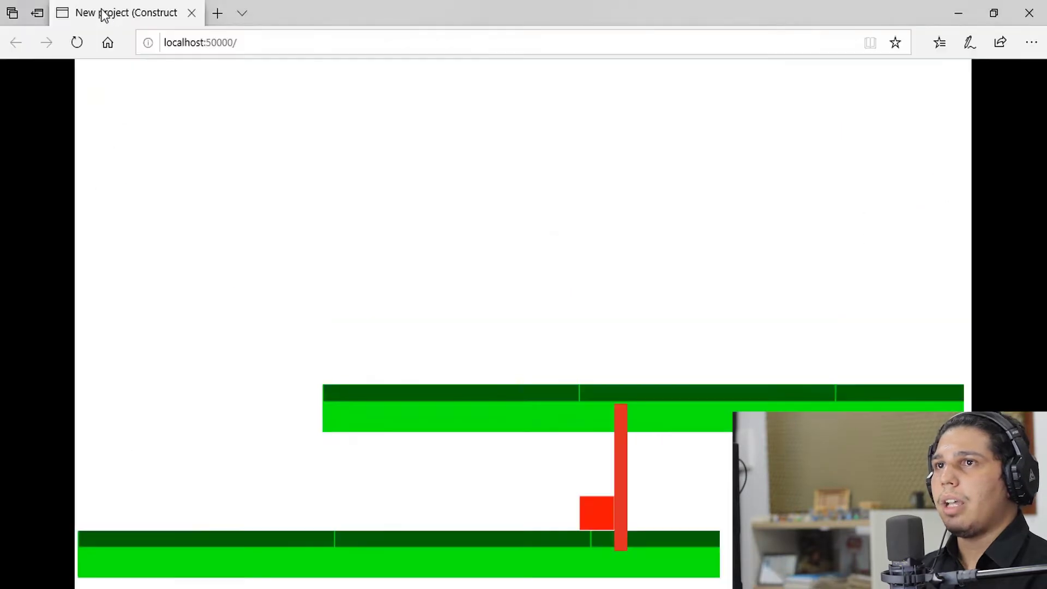
key(Right)
key(Up)
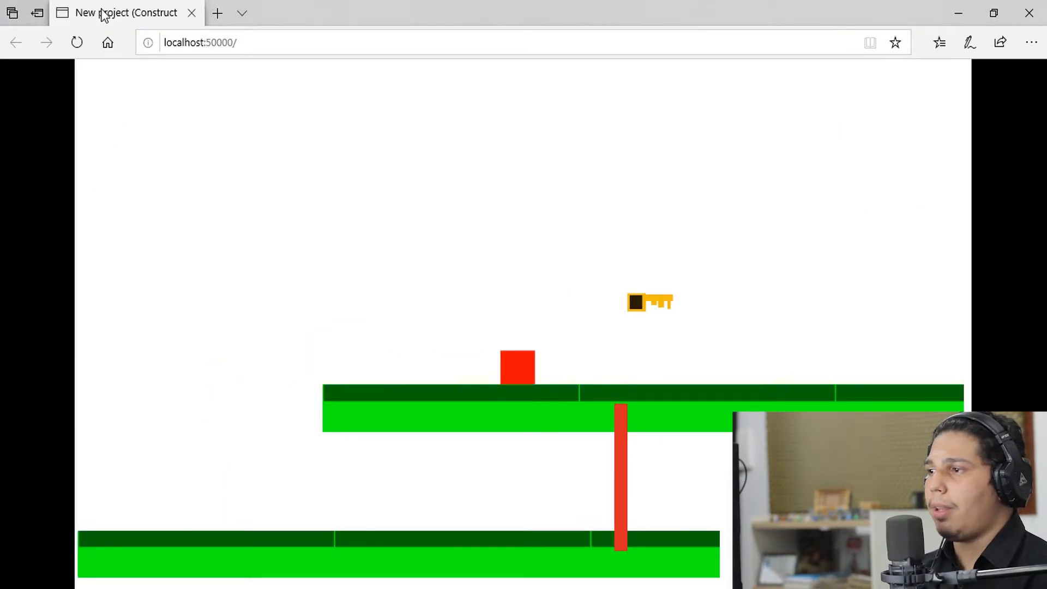
key(Left)
key(Up)
key(Left)
key(Up)
key(Right)
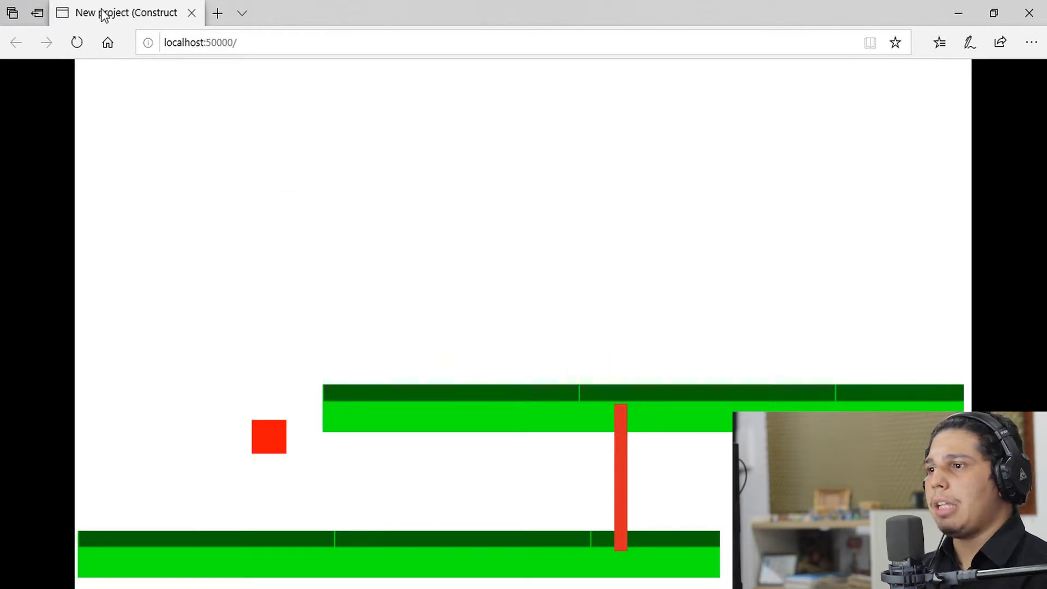
key(Up)
key(Left)
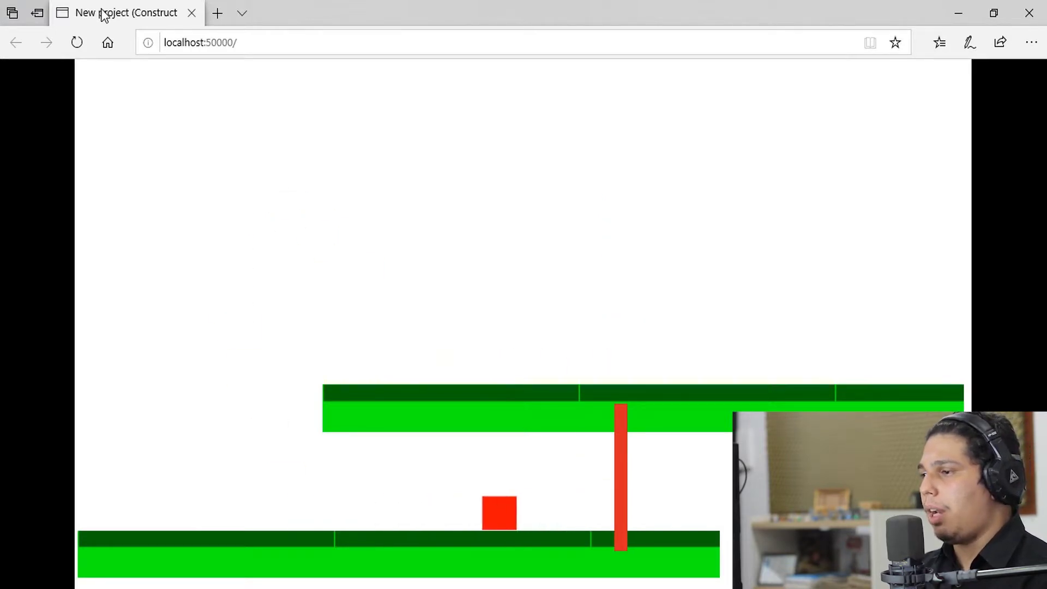
key(Up)
key(Left)
key(Left)
key(Right)
key(Up)
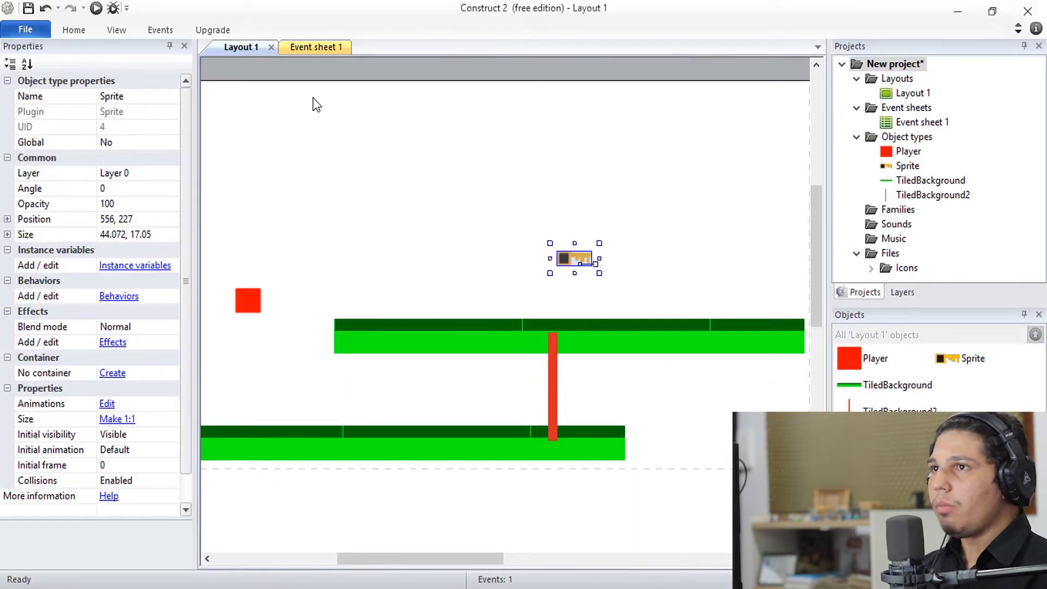
click(311, 49)
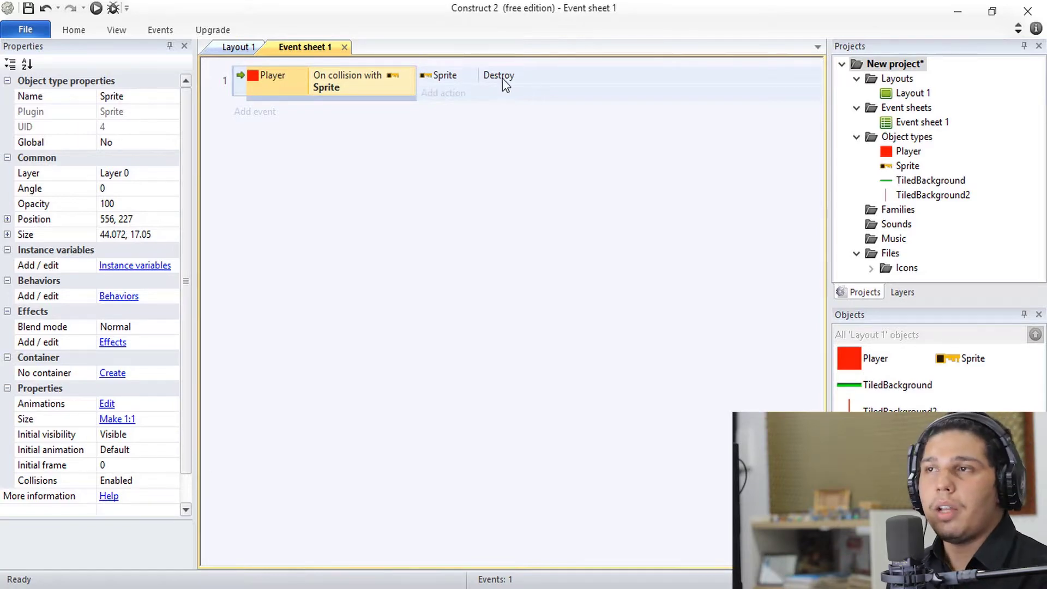
click(451, 97)
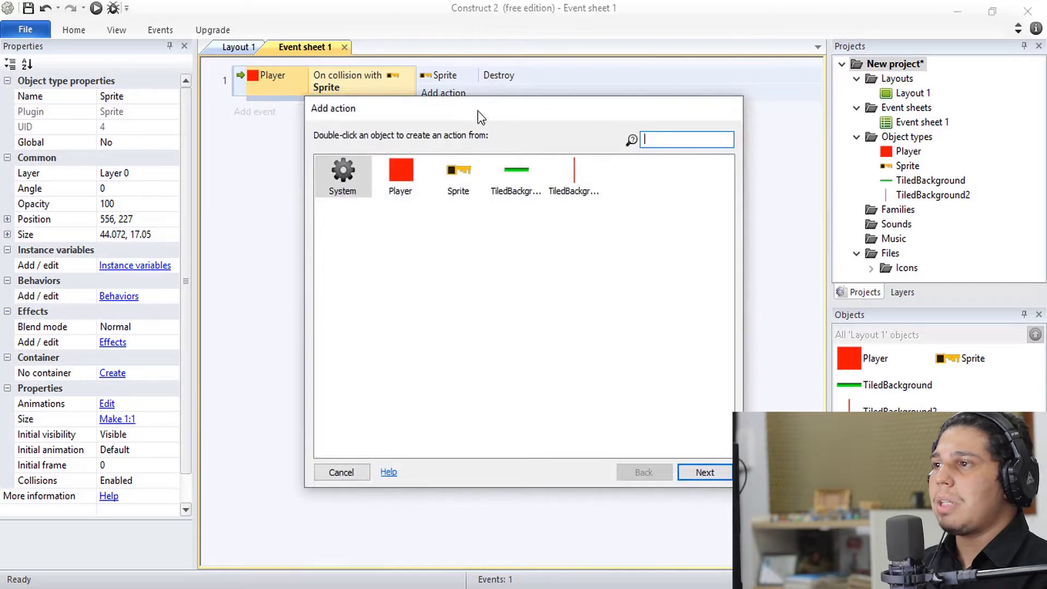
click(567, 172)
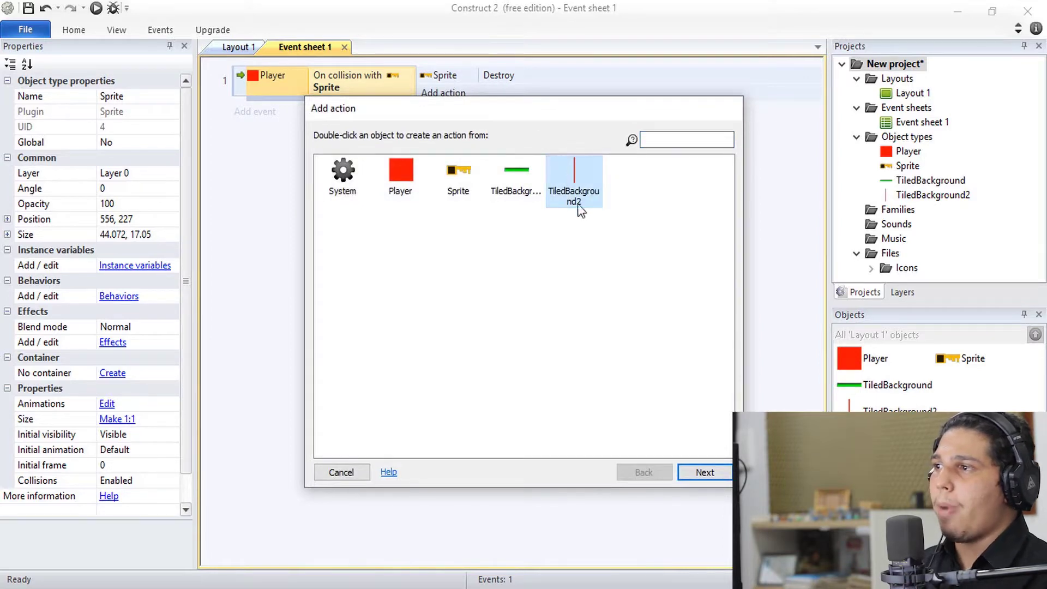
click(352, 473)
Step: Rename the vertical red bar object in Layout 1 to Porta
click(230, 48)
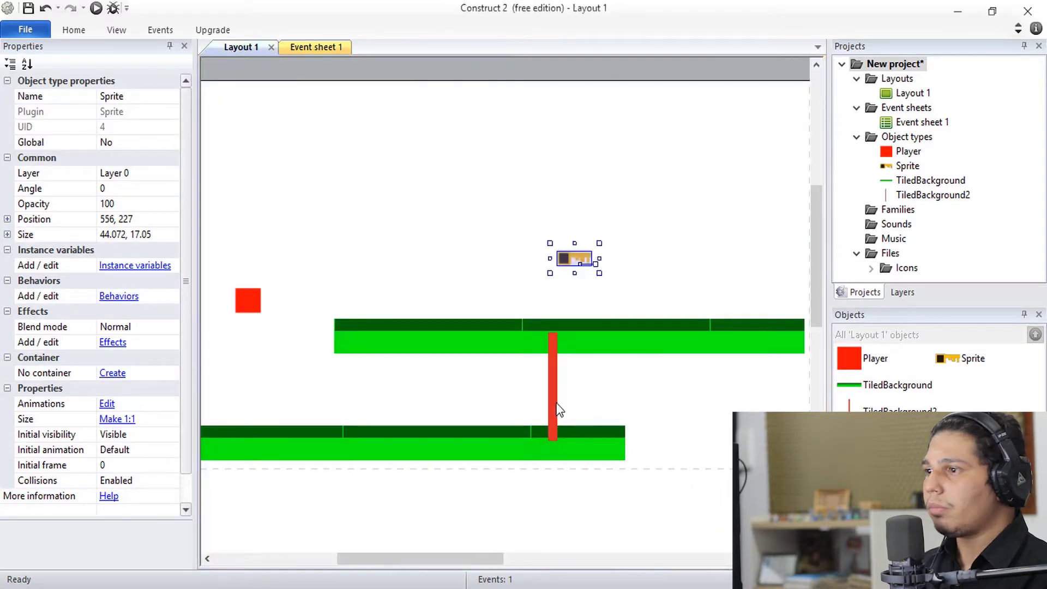
click(552, 406)
click(168, 98)
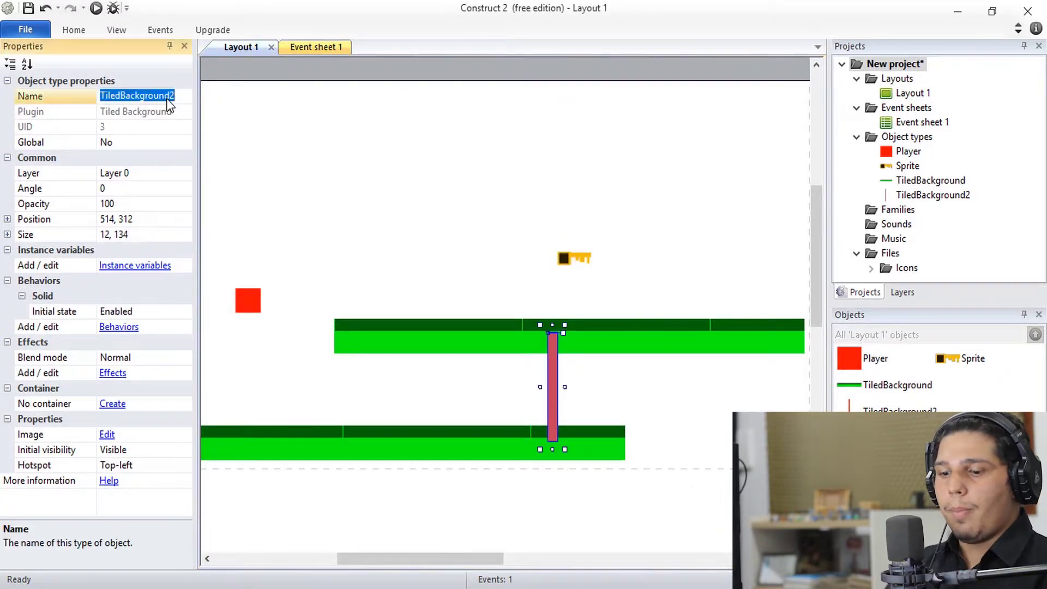
text(Porta)
key(Return)
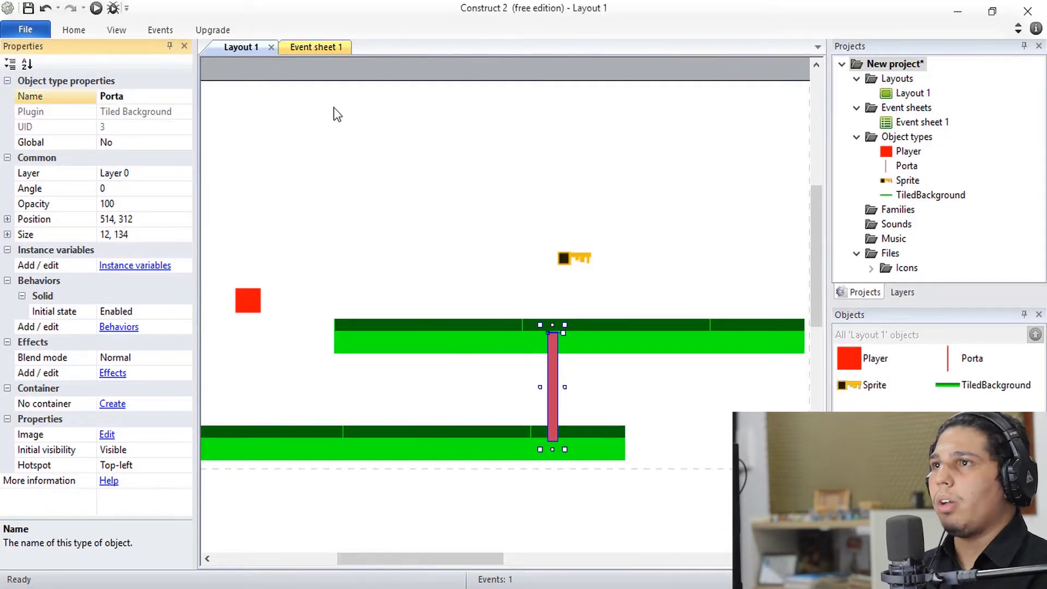
click(289, 47)
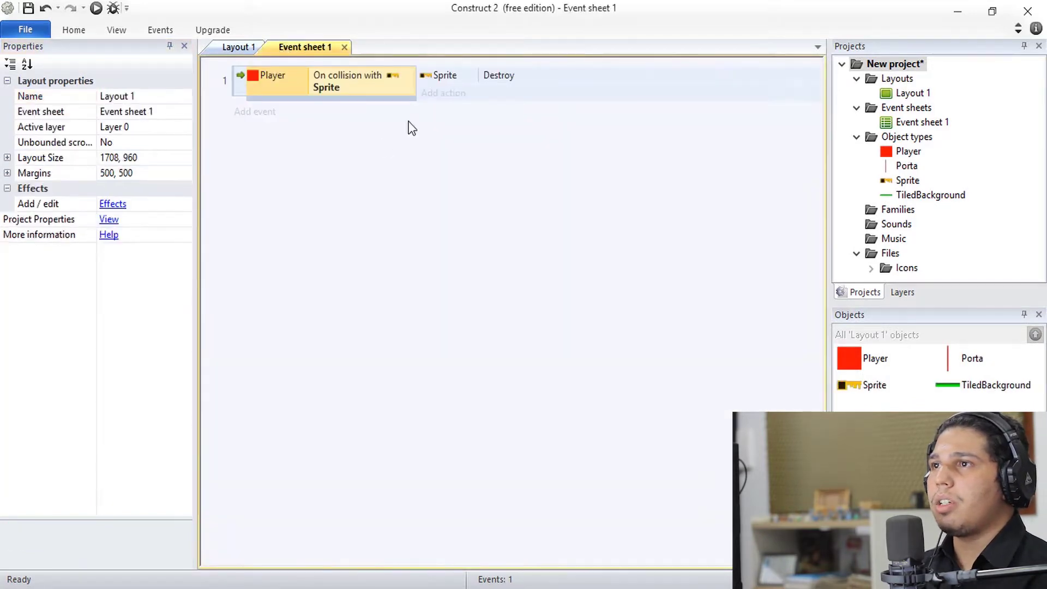
click(439, 97)
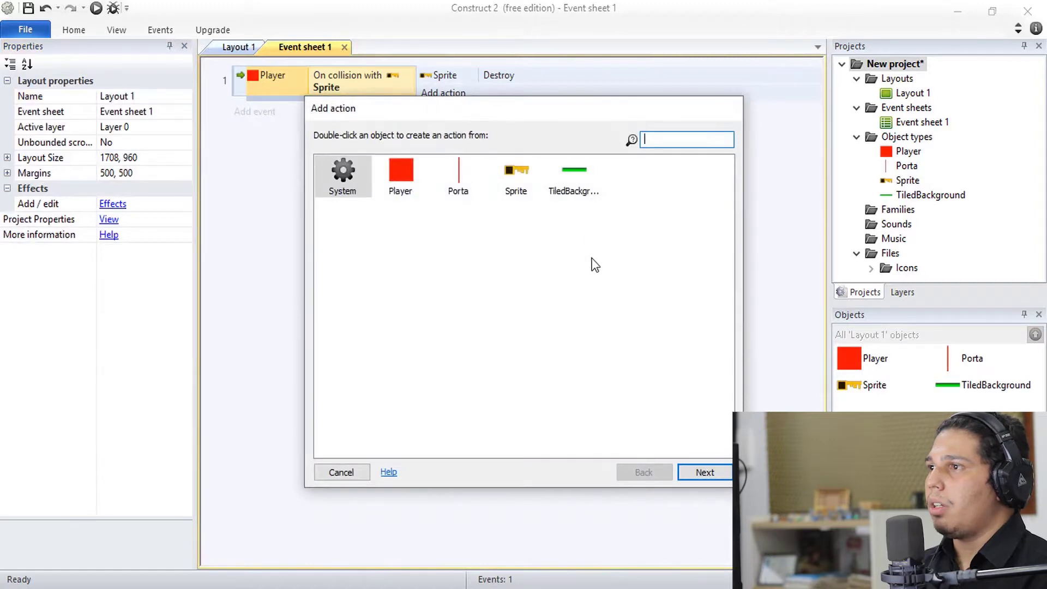
click(457, 185)
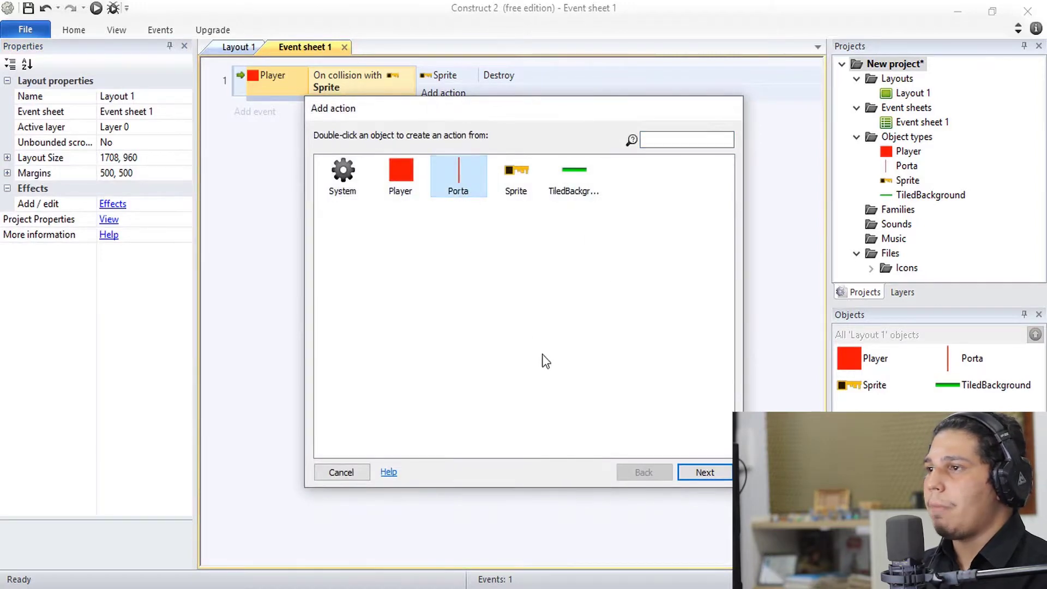
click(702, 473)
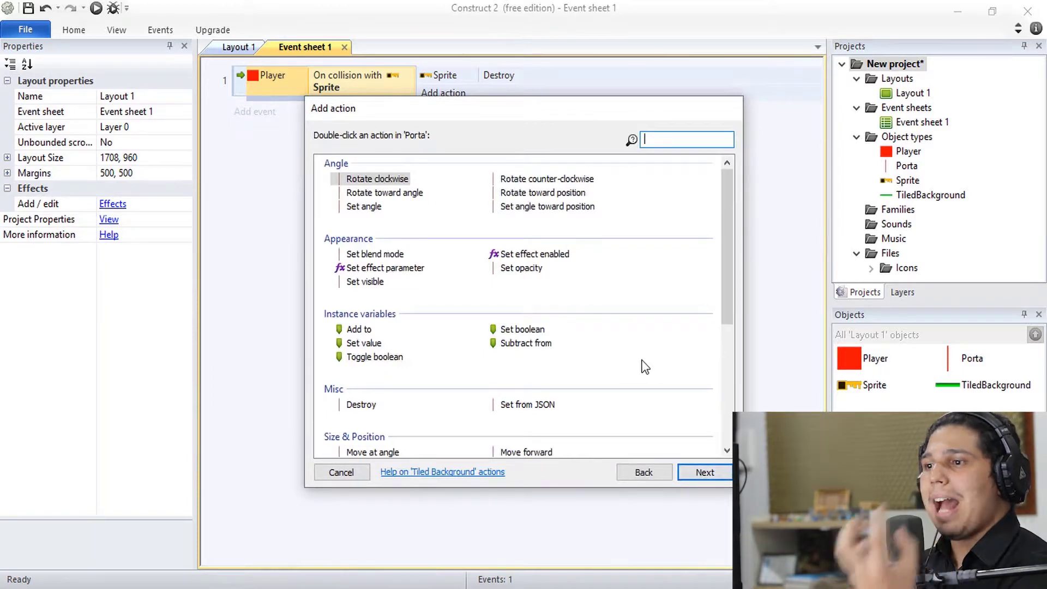
click(640, 470)
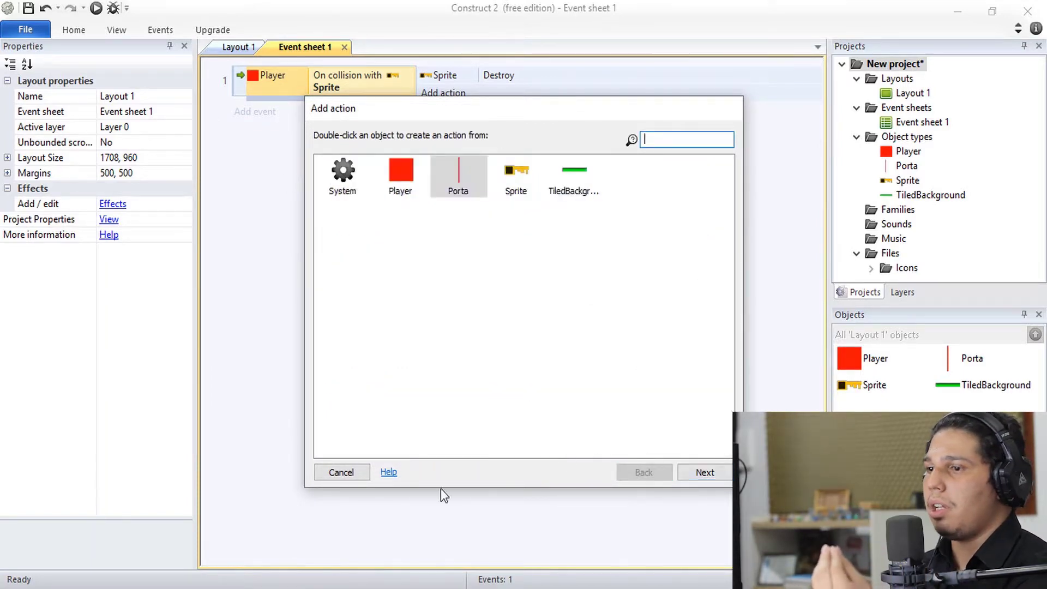
click(344, 472)
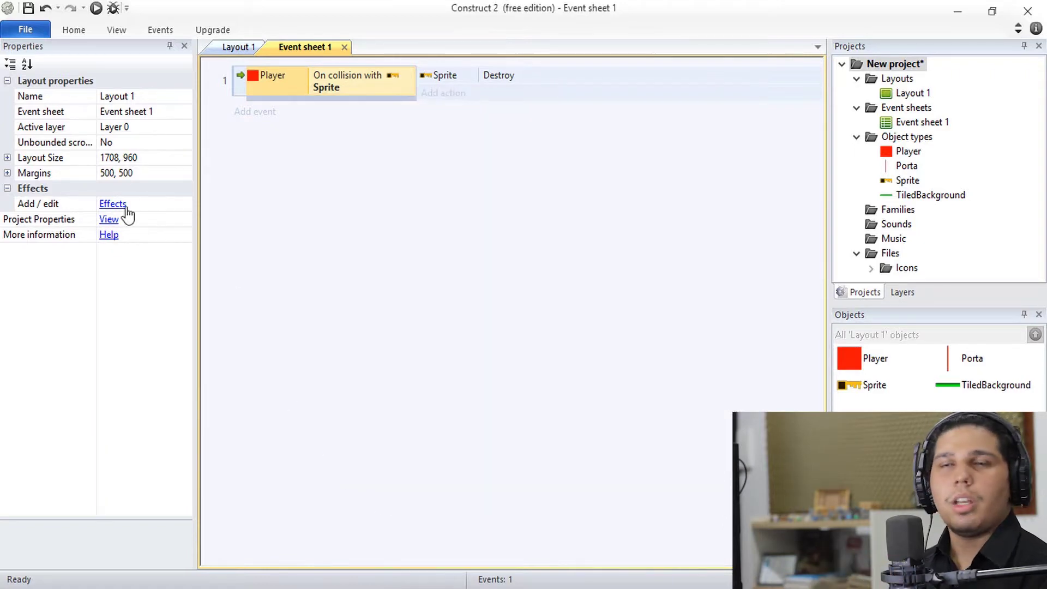
Step: Check which behaviors are assigned to the Porta object in Layout 1, and close the behaviors list
click(235, 46)
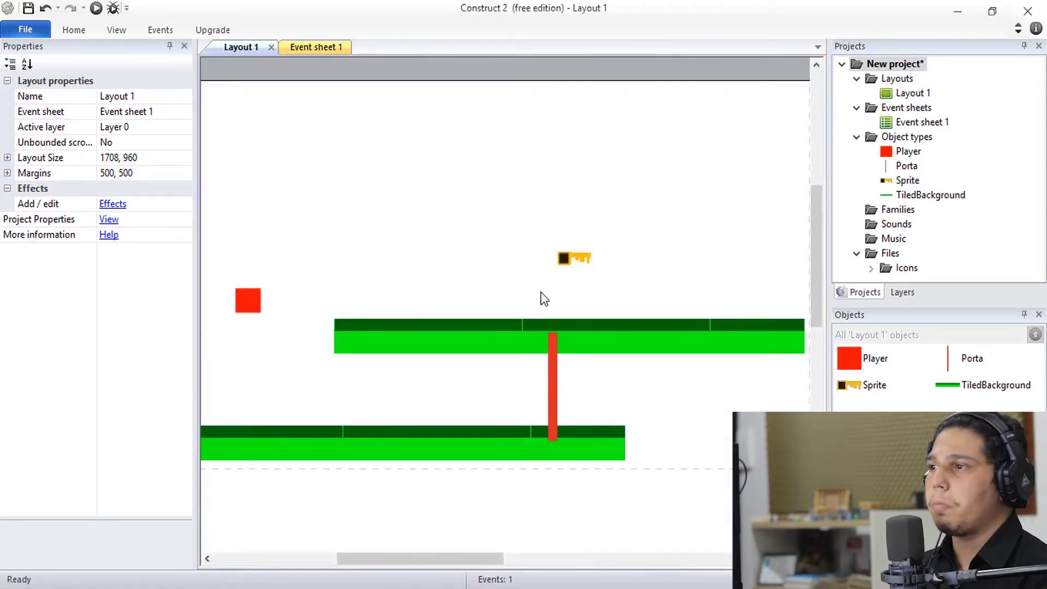
click(555, 397)
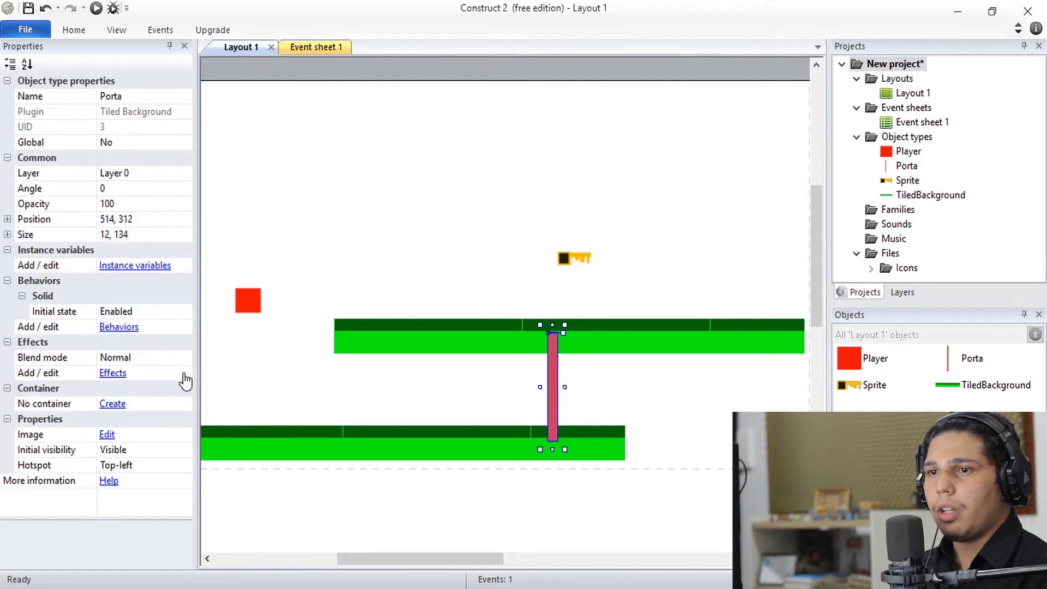
click(109, 327)
click(469, 254)
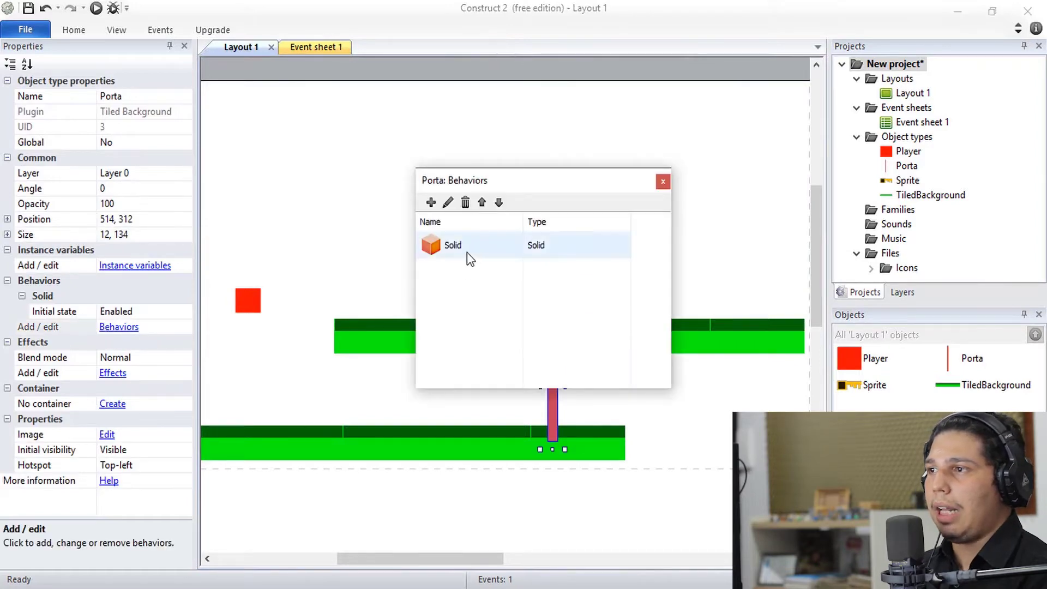
click(663, 182)
Step: Add an action to the Player and key collision event that sets Porta's Solid behavior to Disabled
click(303, 47)
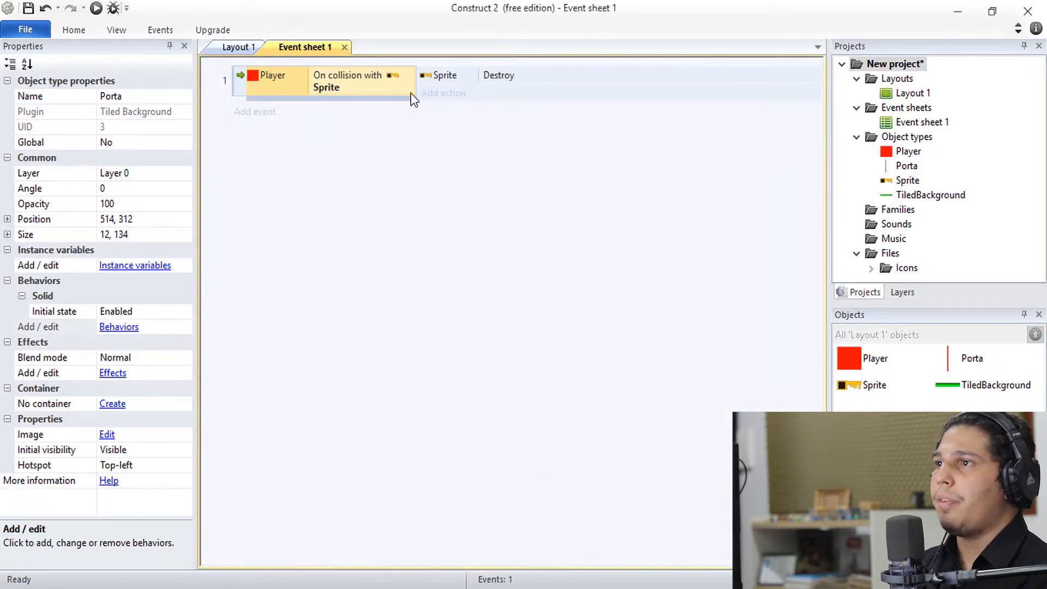
click(445, 92)
click(441, 186)
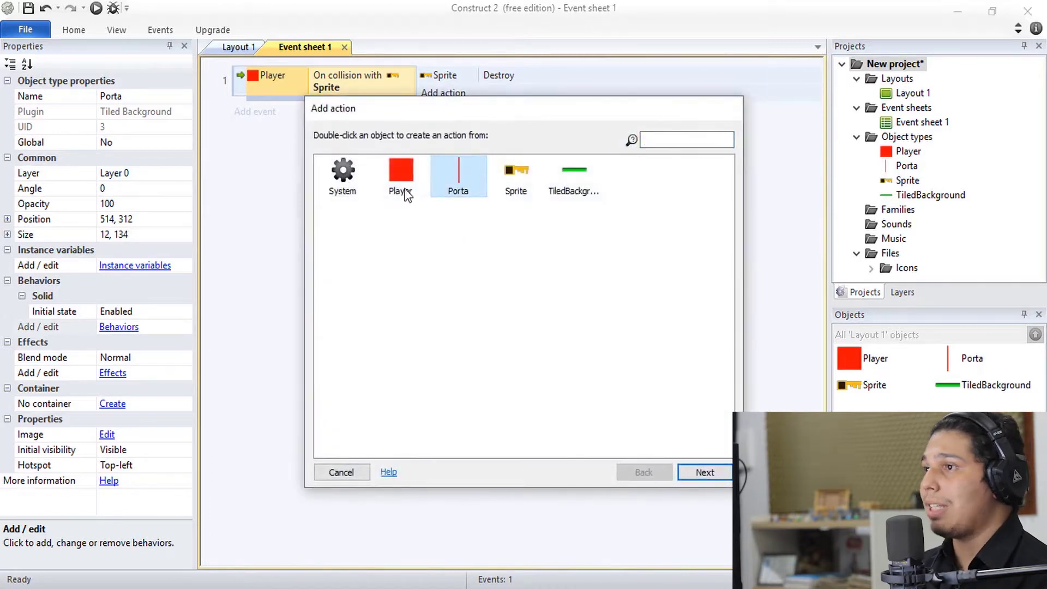
click(704, 473)
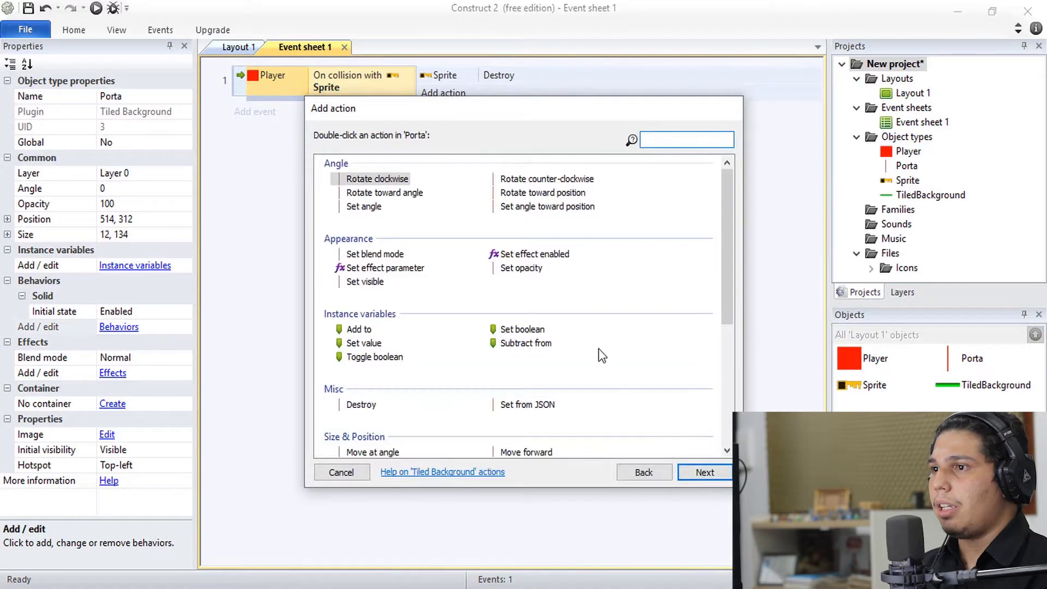
scroll(599, 355, down, 5)
click(361, 324)
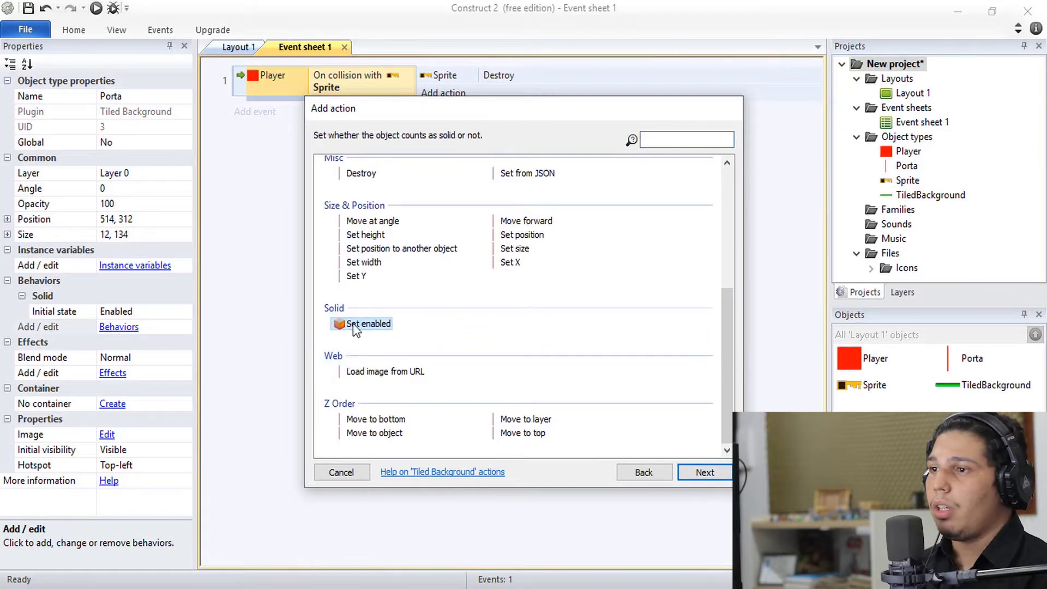
double_click(352, 322)
click(519, 299)
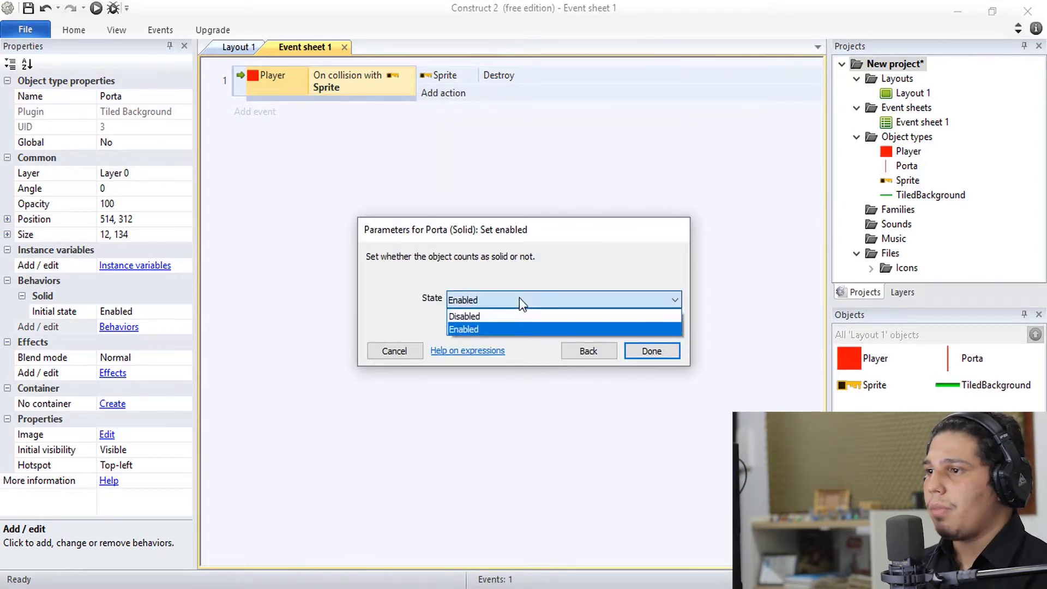
click(460, 328)
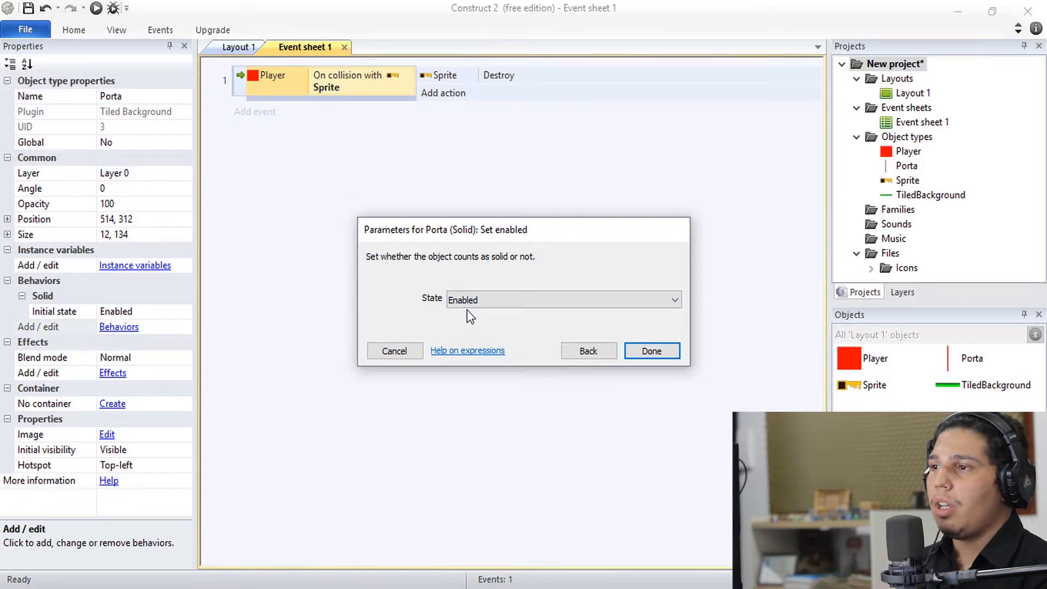
click(475, 301)
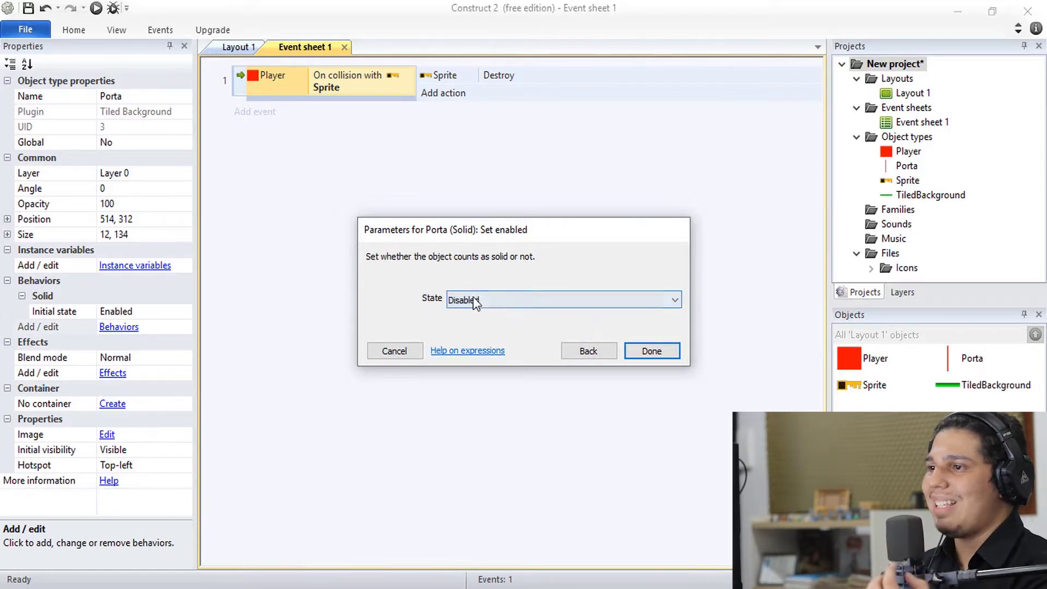
click(652, 353)
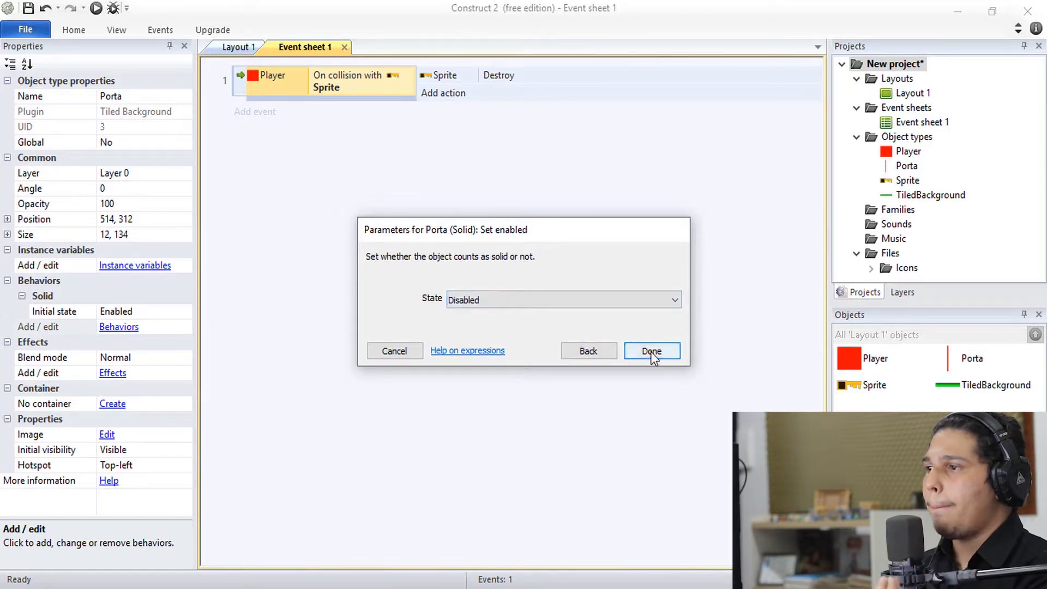
click(651, 352)
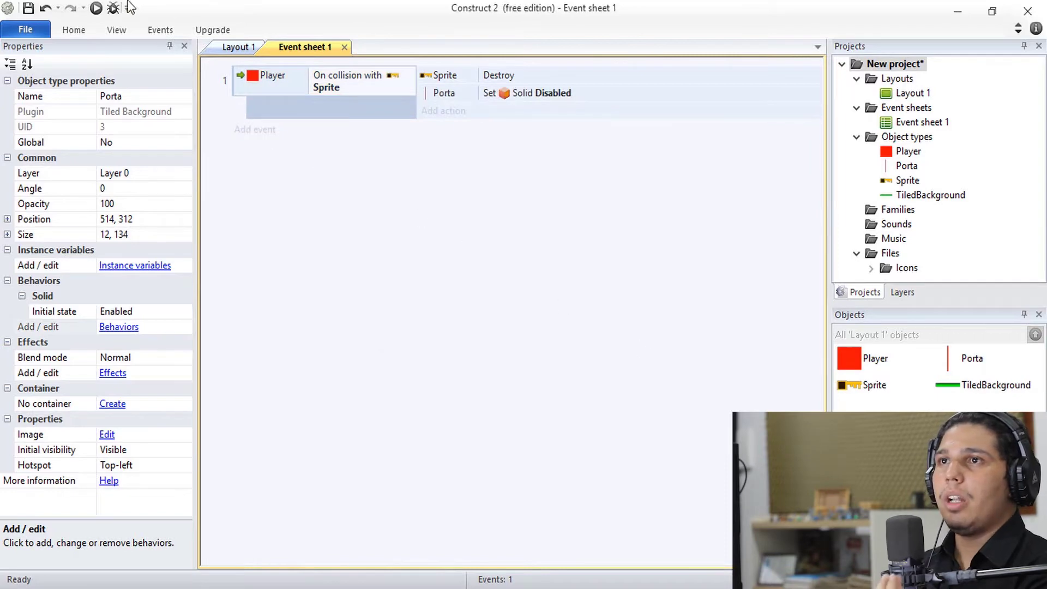
Step: Run the browser preview and move the Player against the red bar before collecting the key
click(96, 7)
key(Right)
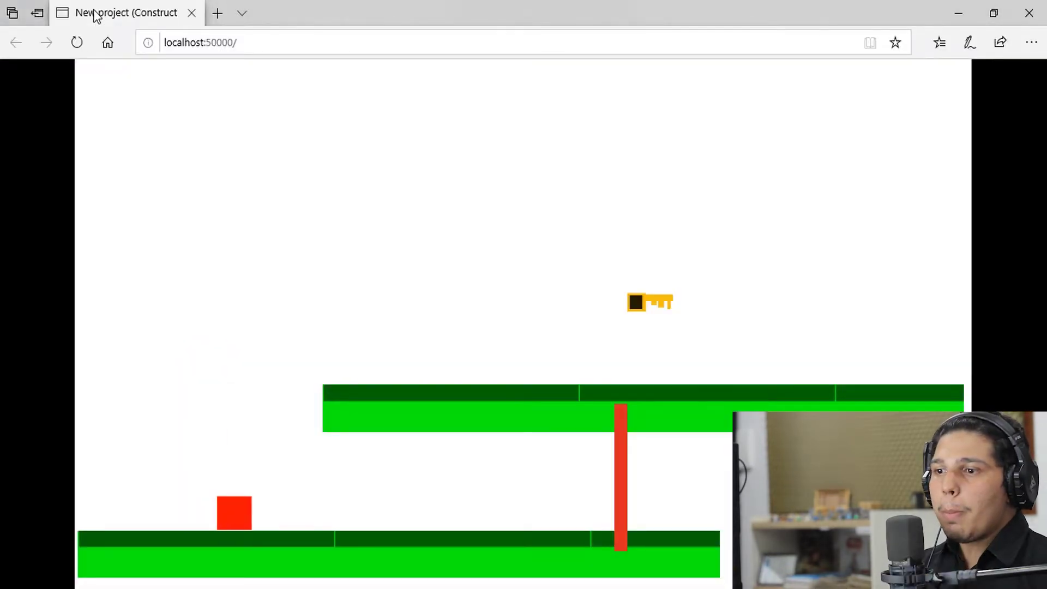
key(Up)
key(Right)
key(Left)
key(Right)
key(Up)
key(Left)
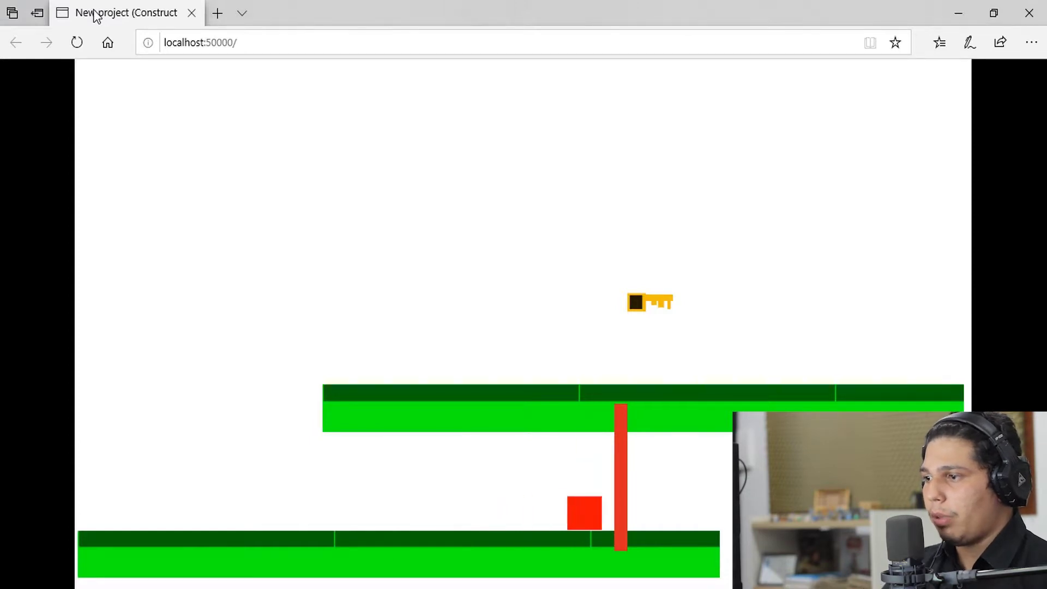
key(Right)
key(Left)
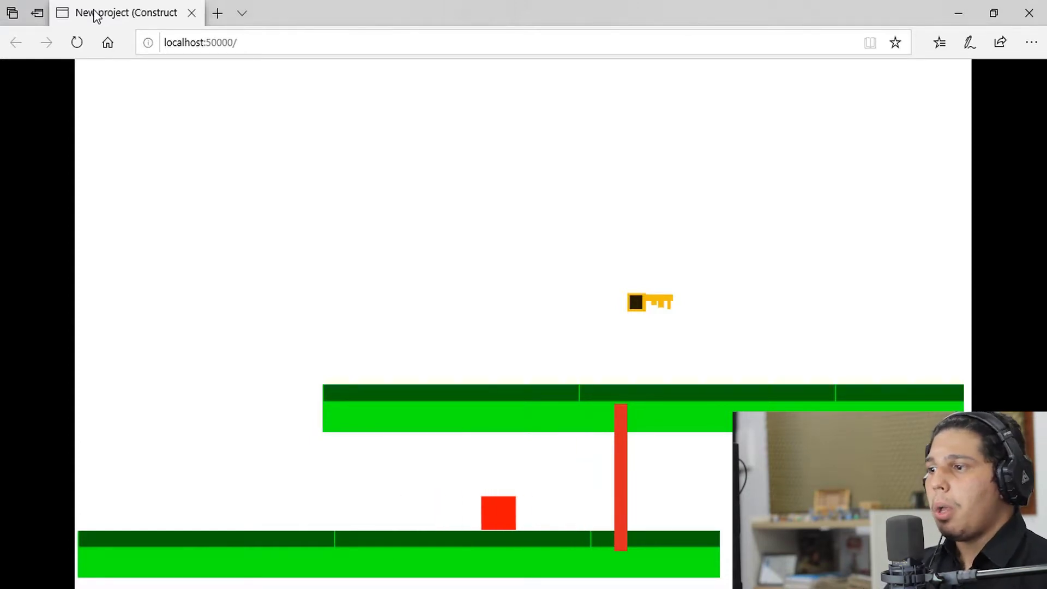
Step: Jump the Player onto the upper platform and into the key, and test crossing the red bar in both directions
key(Up)
key(Right)
key(Right)
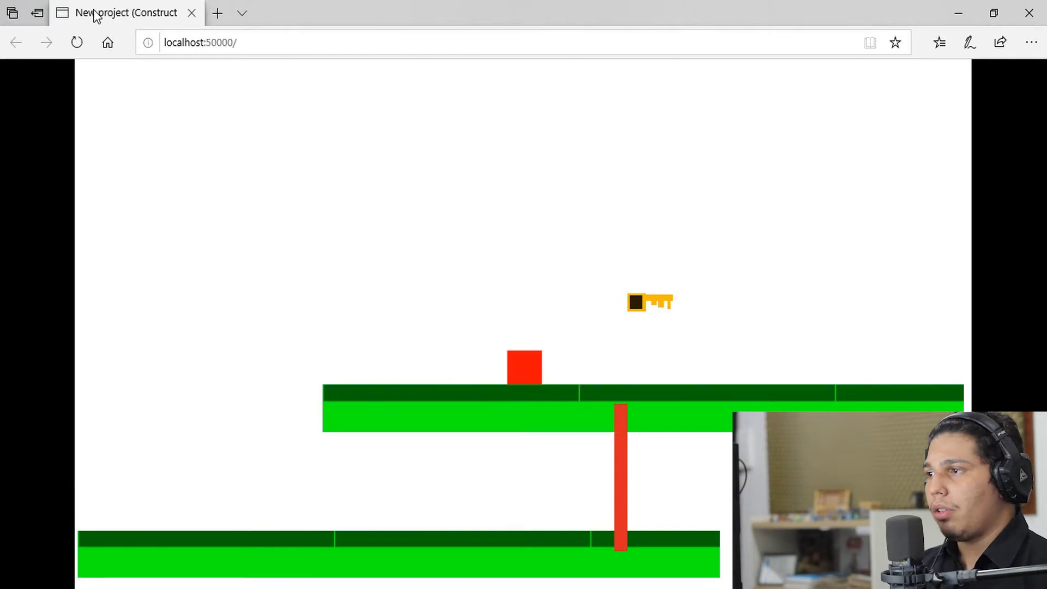
key(Up)
key(Left)
key(Left)
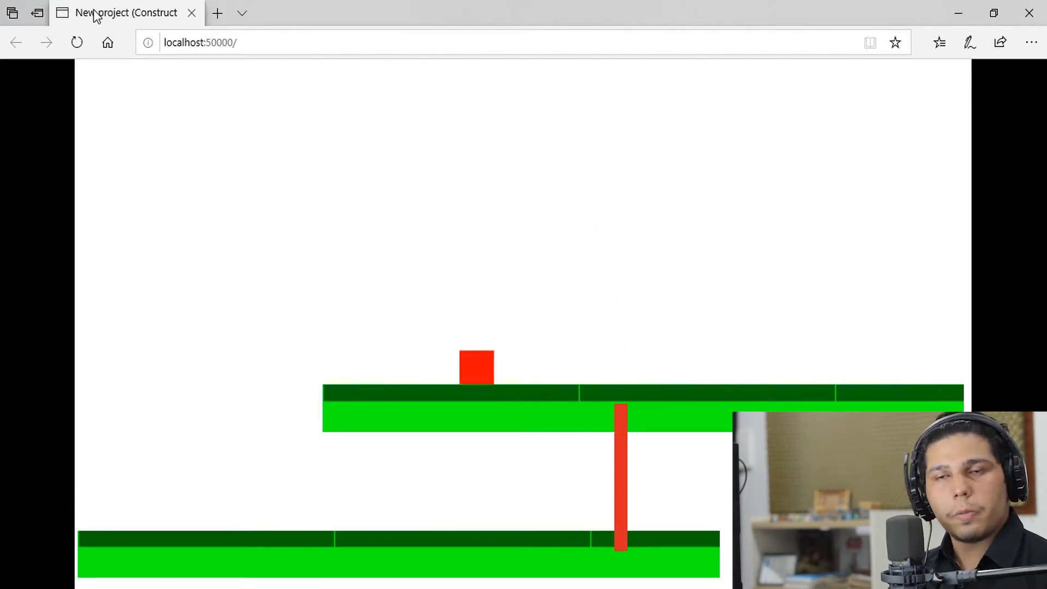
key(Right)
key(Right)
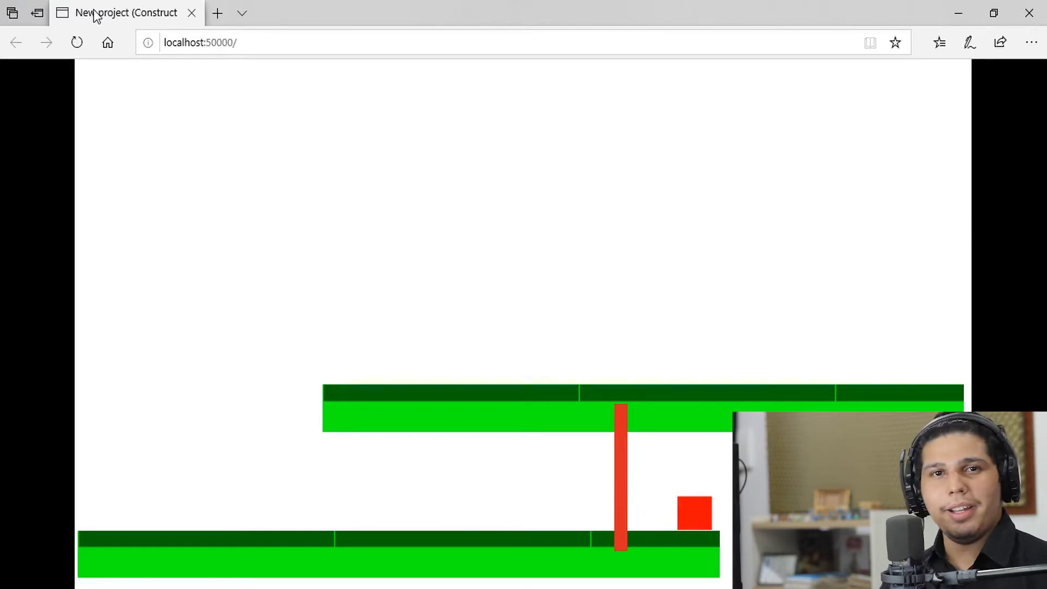
key(Left)
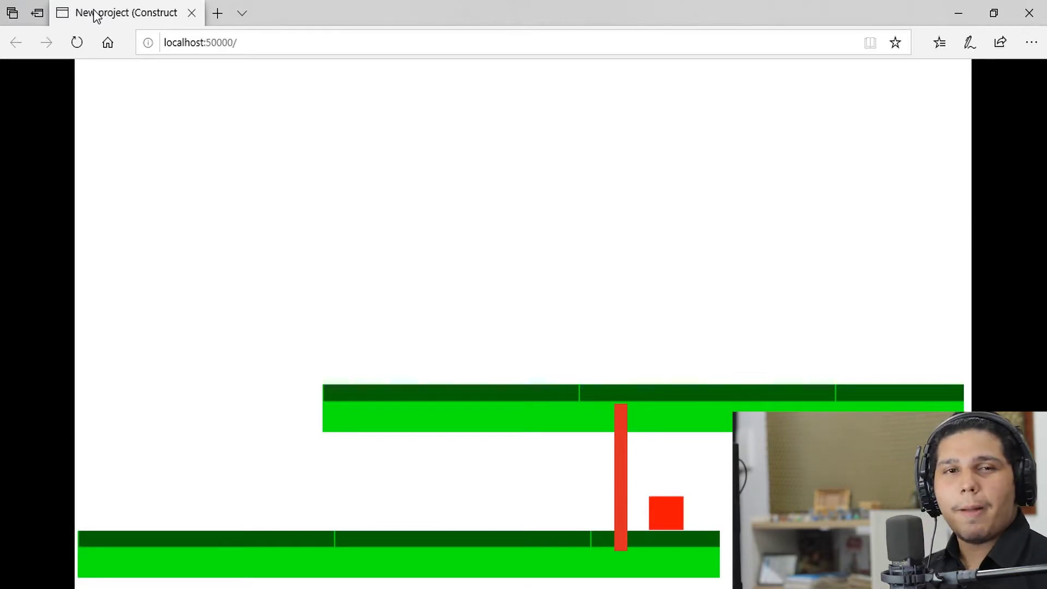
key(Left)
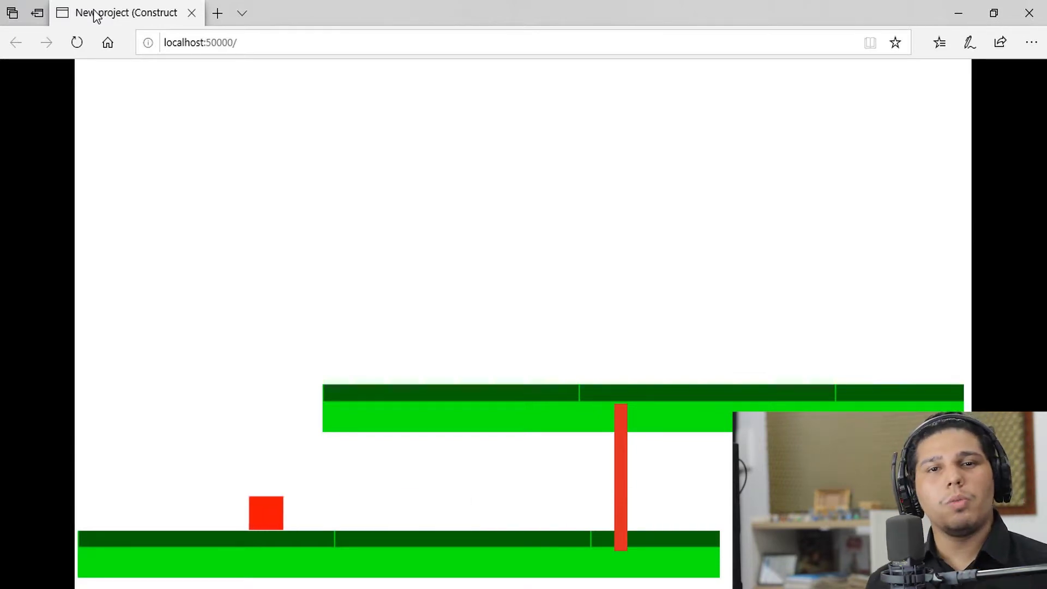
Step: Move the Player along the lower platform and jump it back onto the upper platform
key(Right)
key(Up)
key(Left)
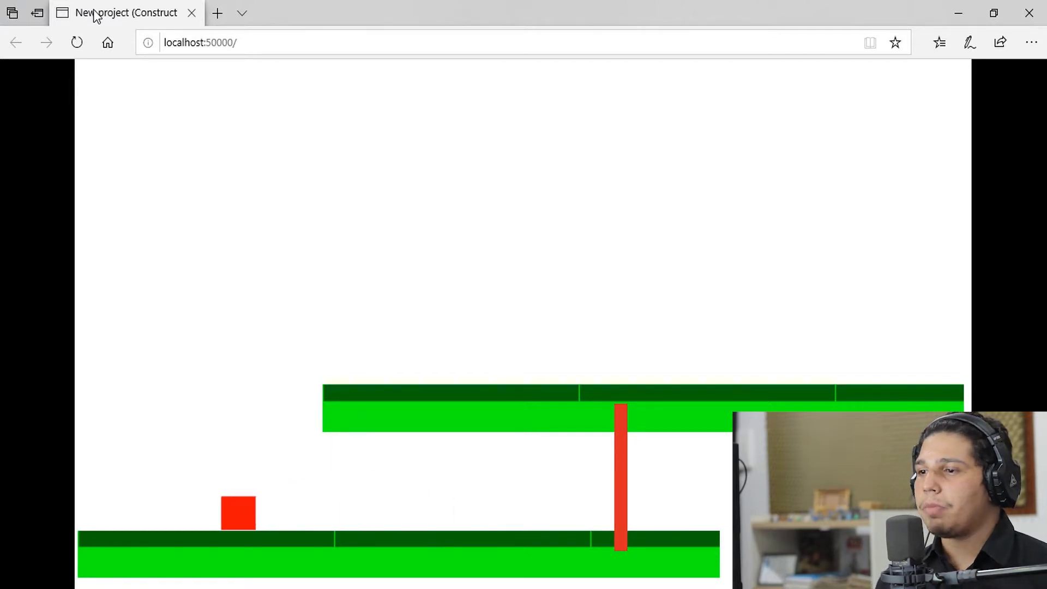
key(Right)
key(Up)
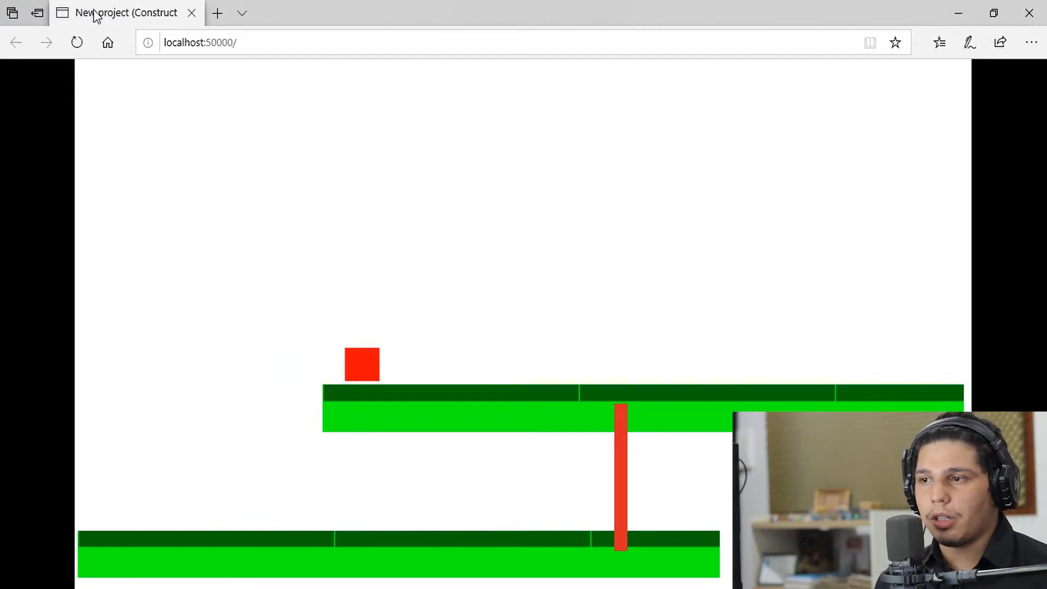
key(Left)
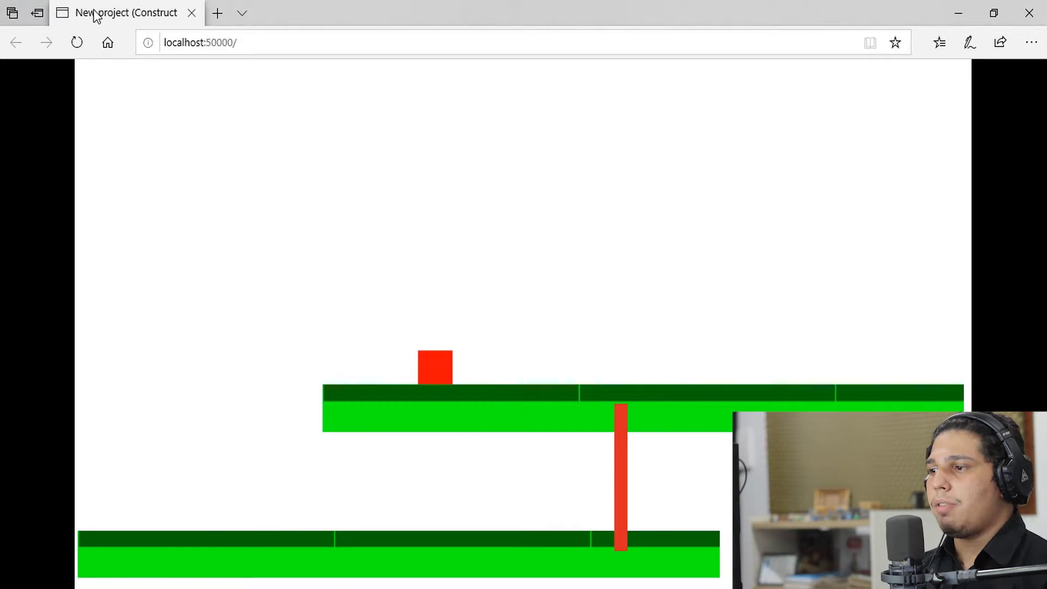
Step: Test the Player's movement in the preview by moving and jumping it repeatedly between the lower and upper platforms
key(Right)
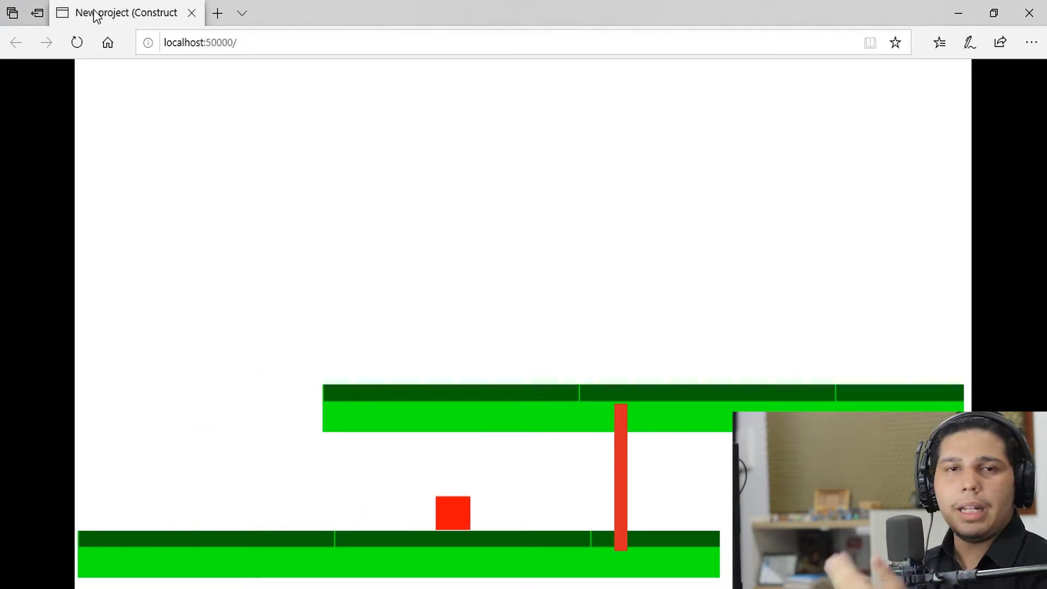
key(Left)
key(Up)
key(Right)
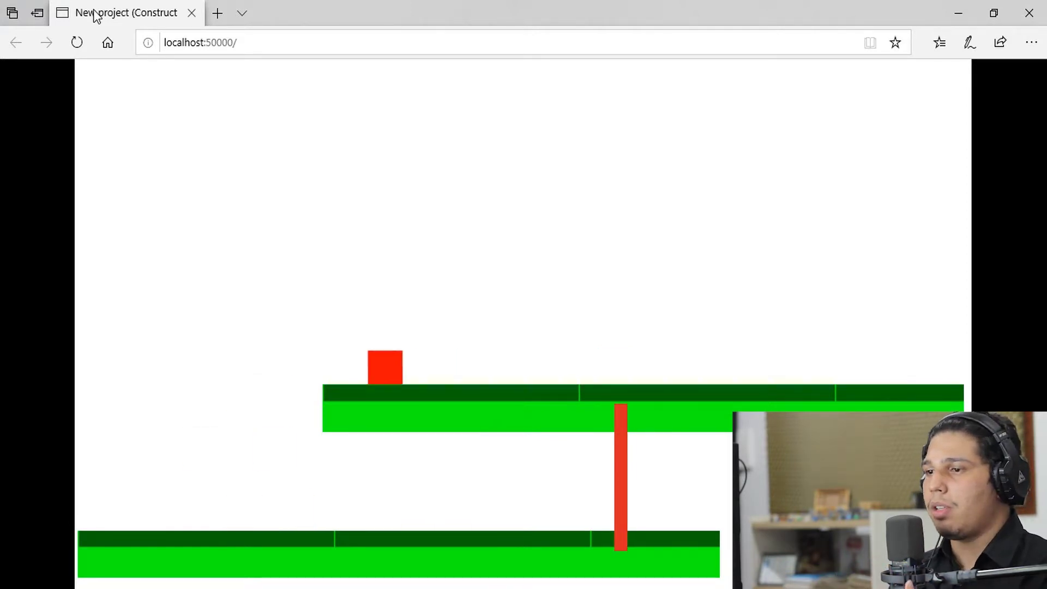
key(Left)
key(Right)
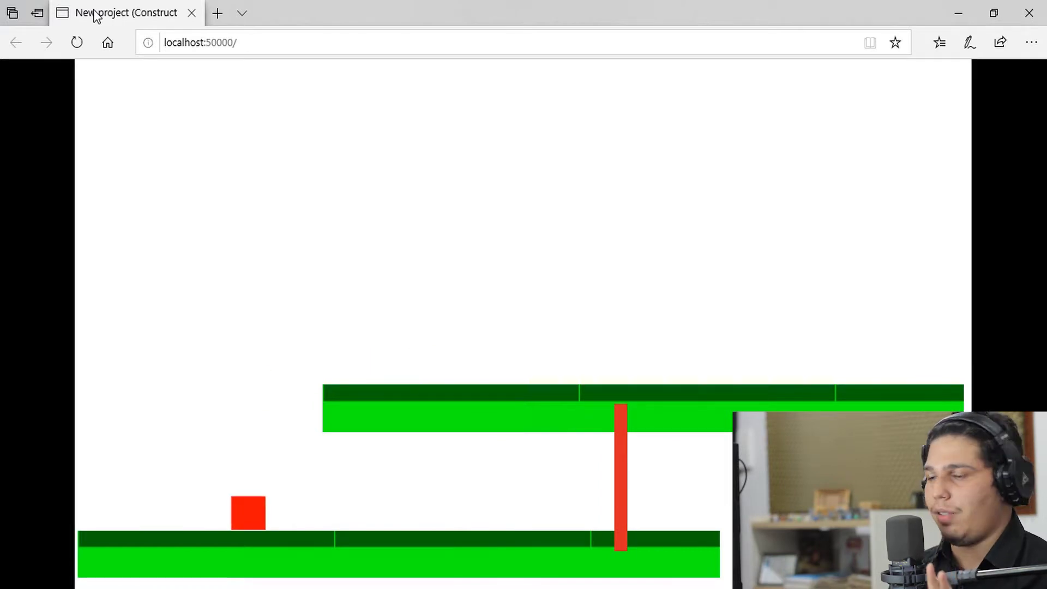
key(Up)
key(Left)
key(Right)
key(Up)
key(Left)
key(Right)
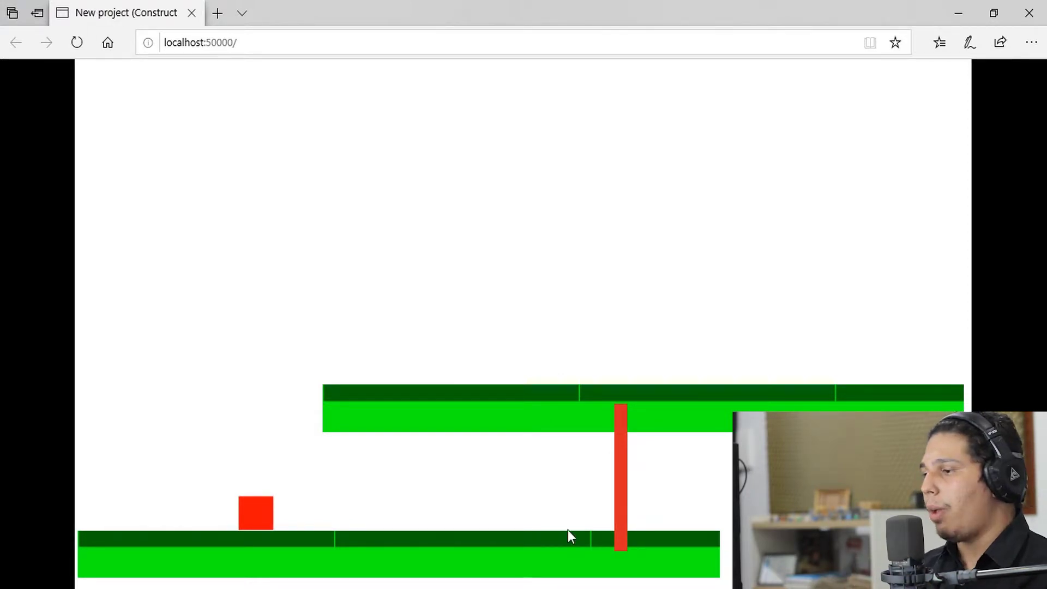
Step: Switch back to Construct 2, view the Porta bar's image from Layout 1, and delete the bar from the layout
key(alt+Tab)
click(237, 47)
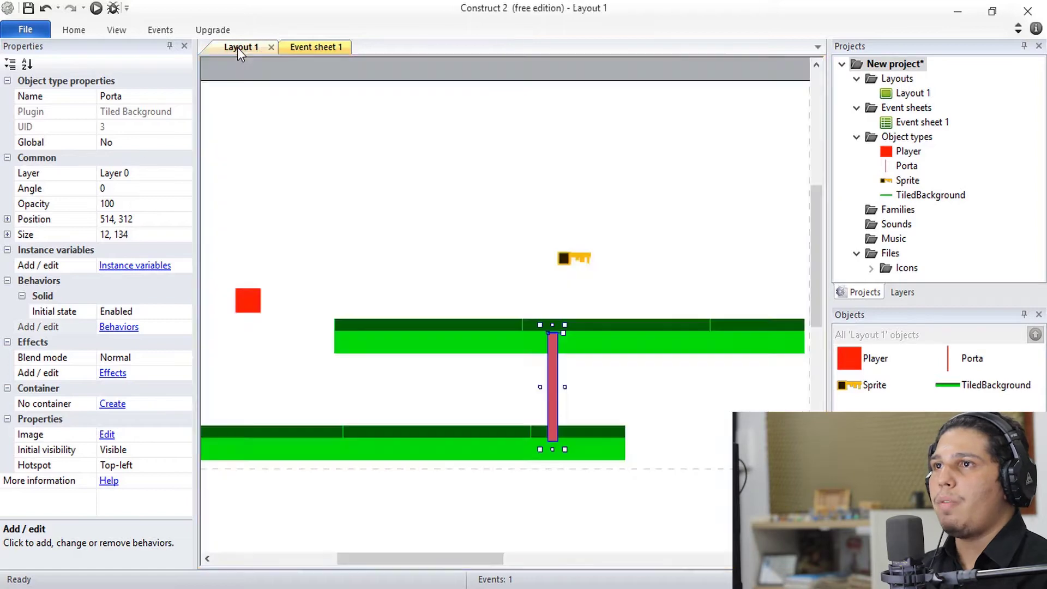
click(592, 379)
double_click(552, 369)
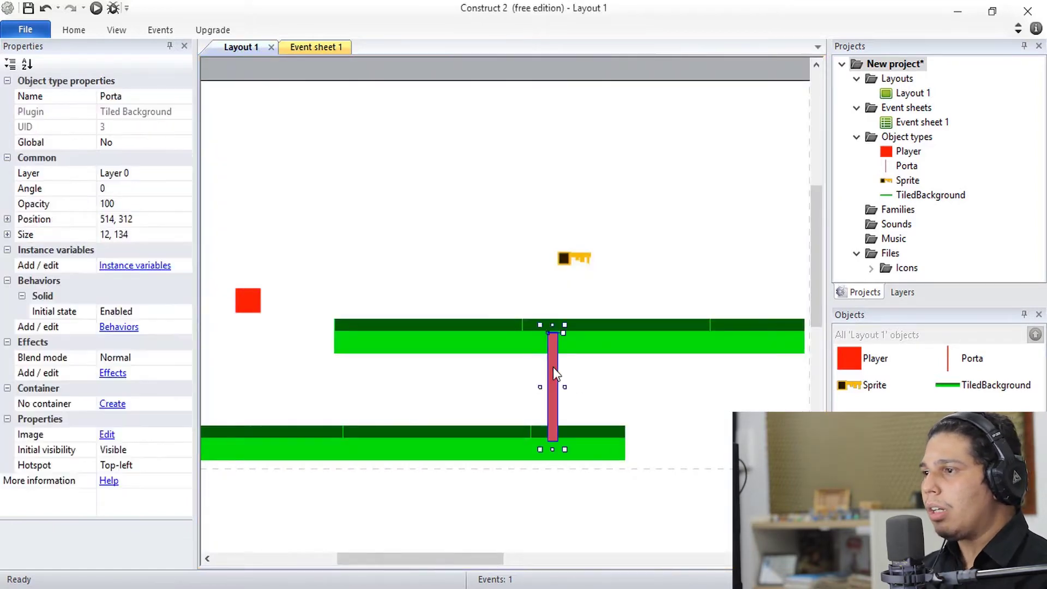
drag(436, 70, 476, 73)
drag(114, 286, 173, 107)
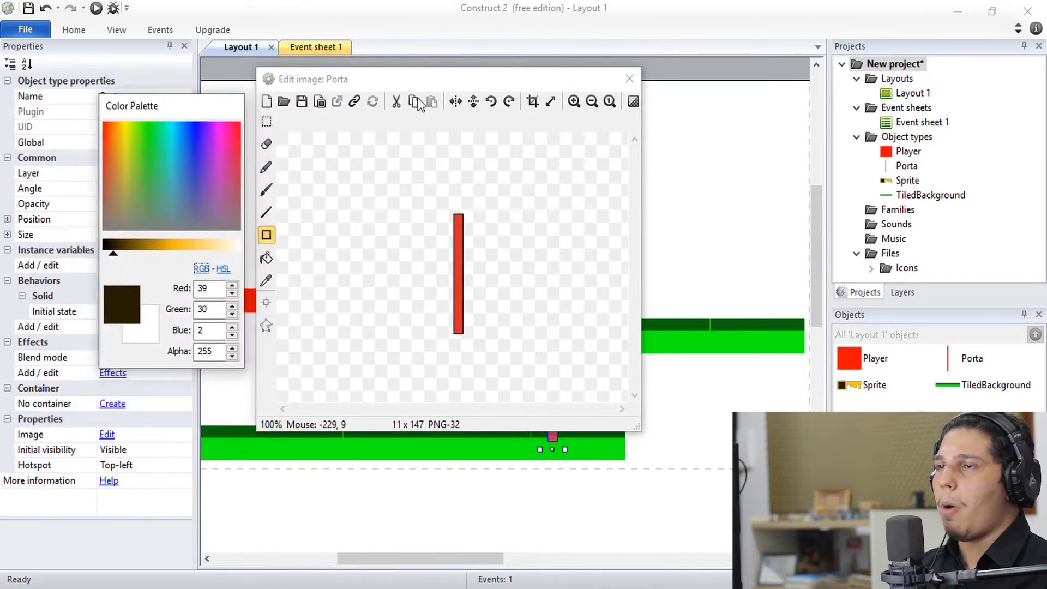
click(630, 79)
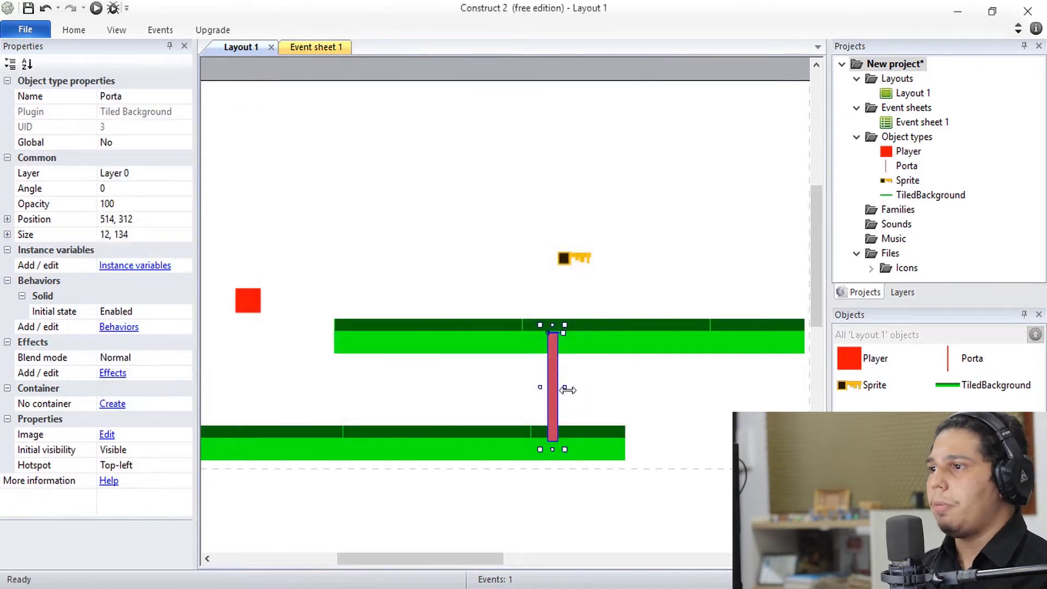
mouse_move(555, 387)
mouse_down()
mouse_move(457, 325)
mouse_move(481, 390)
mouse_move(532, 362)
mouse_move(557, 394)
mouse_move(571, 389)
mouse_up()
key(Delete)
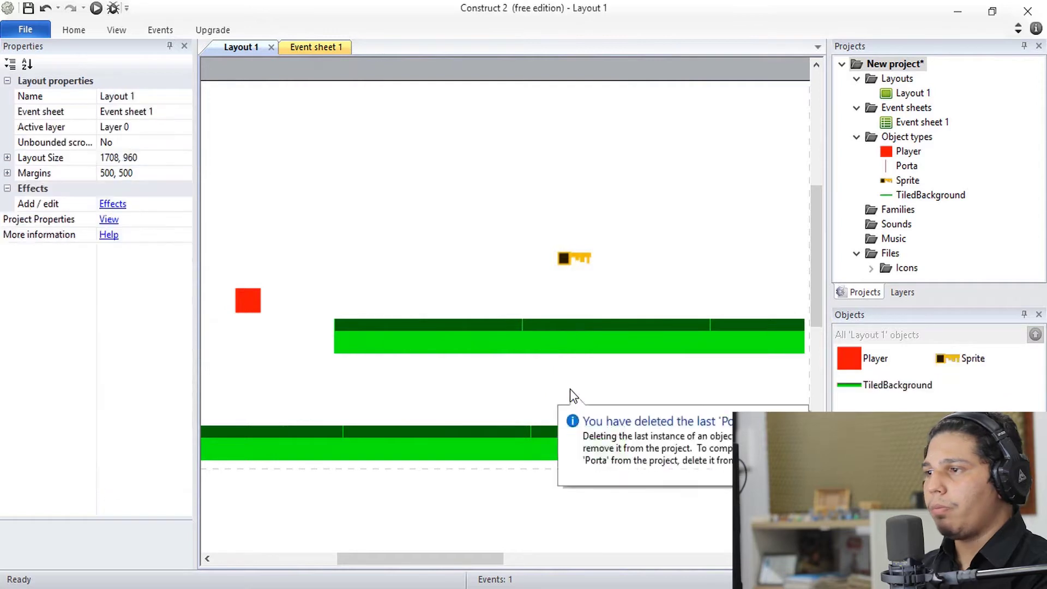
Step: Insert a new Sprite object into Layout 1, placing it just above the upper platform
right_click(472, 376)
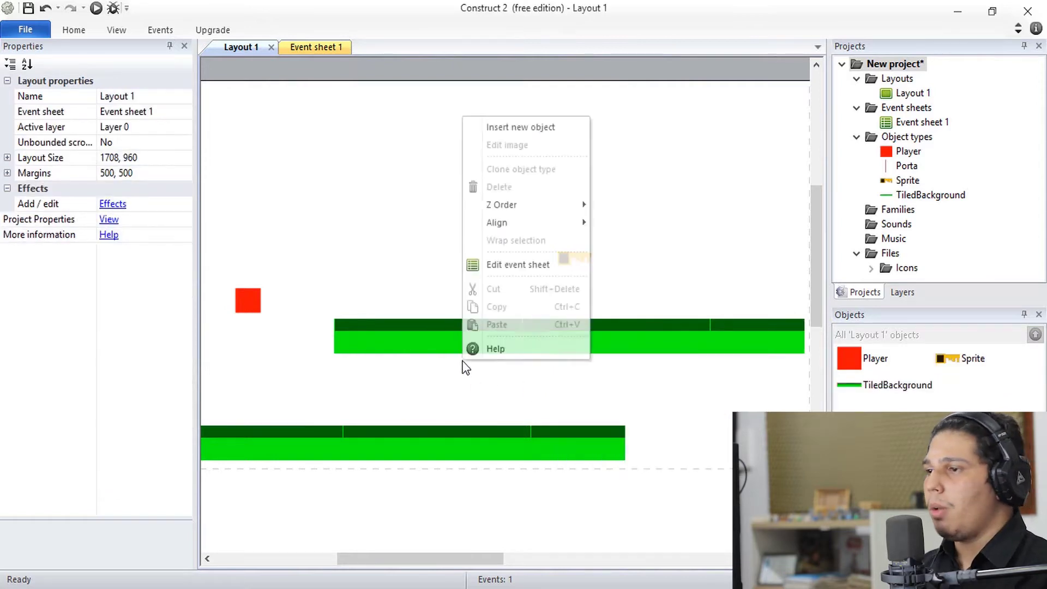
click(499, 137)
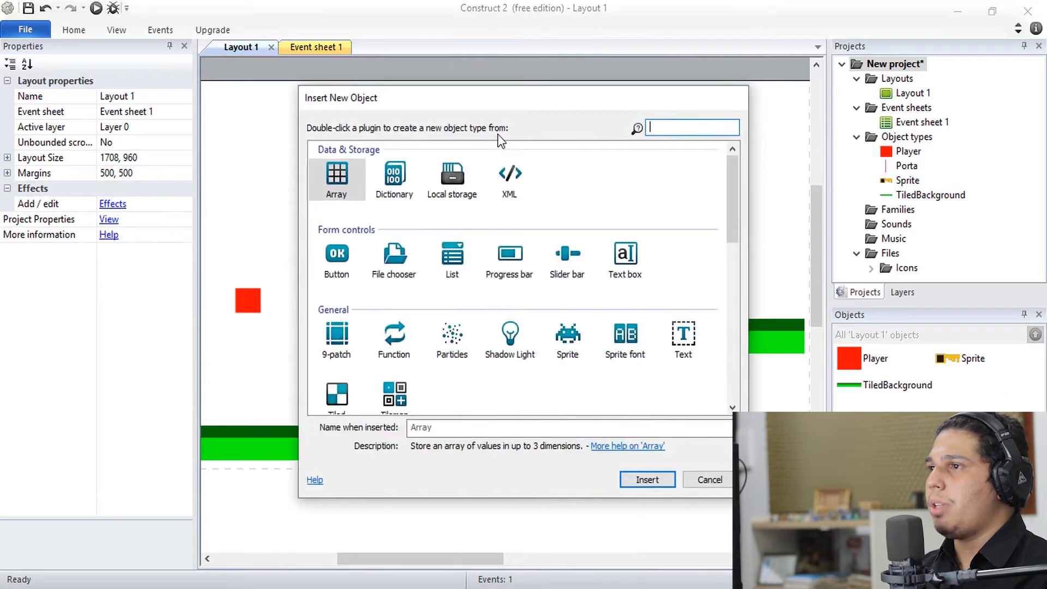
click(577, 359)
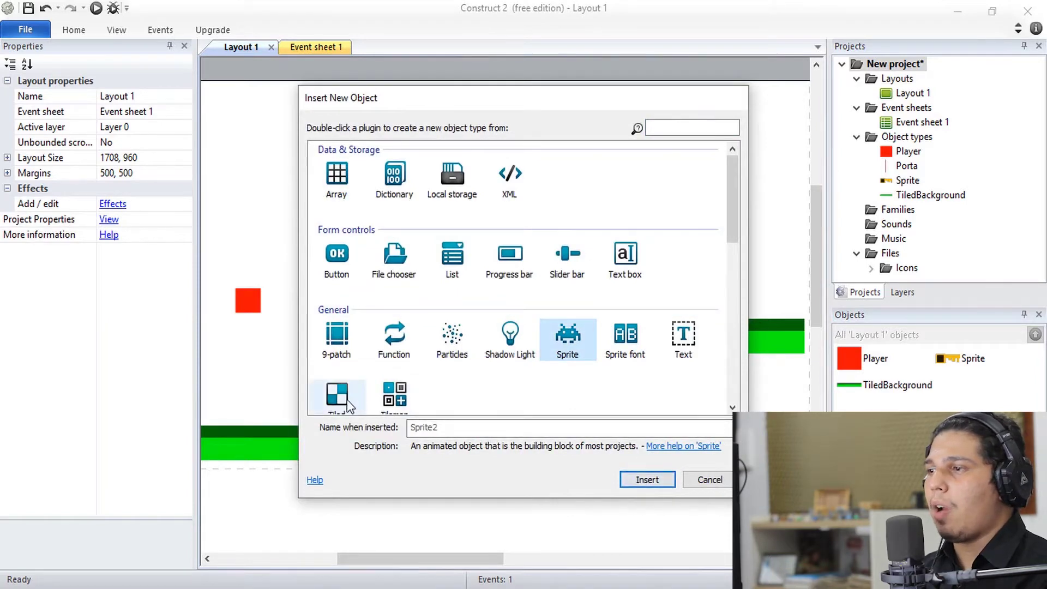
click(645, 482)
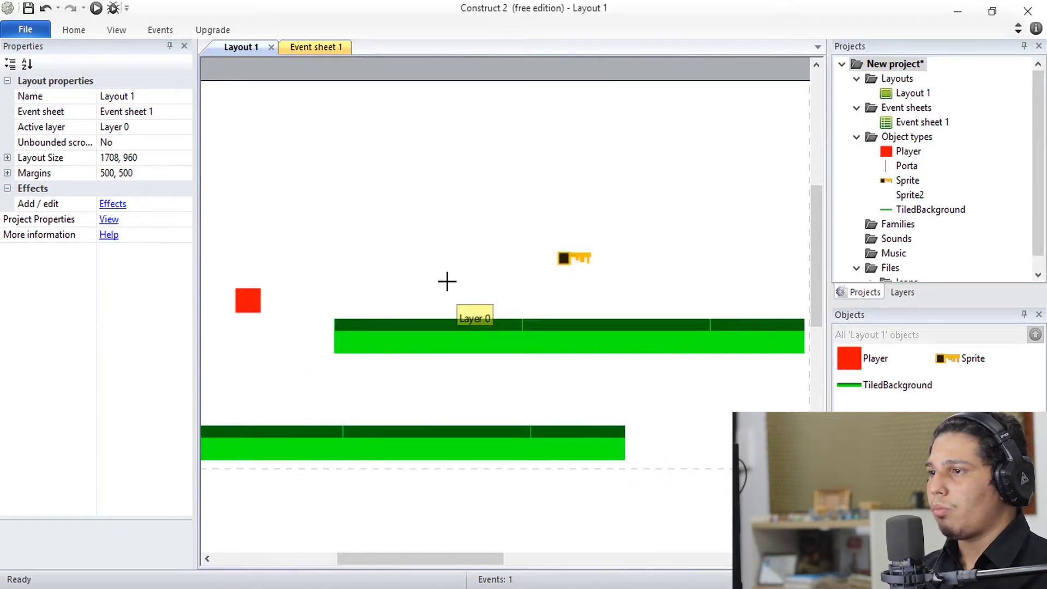
click(445, 281)
Step: Draw a narrow vertical pinkish-red bar (RGB 244, 1, 66) in the new sprite's image and crop it to about 15 x 179 pixels
click(151, 125)
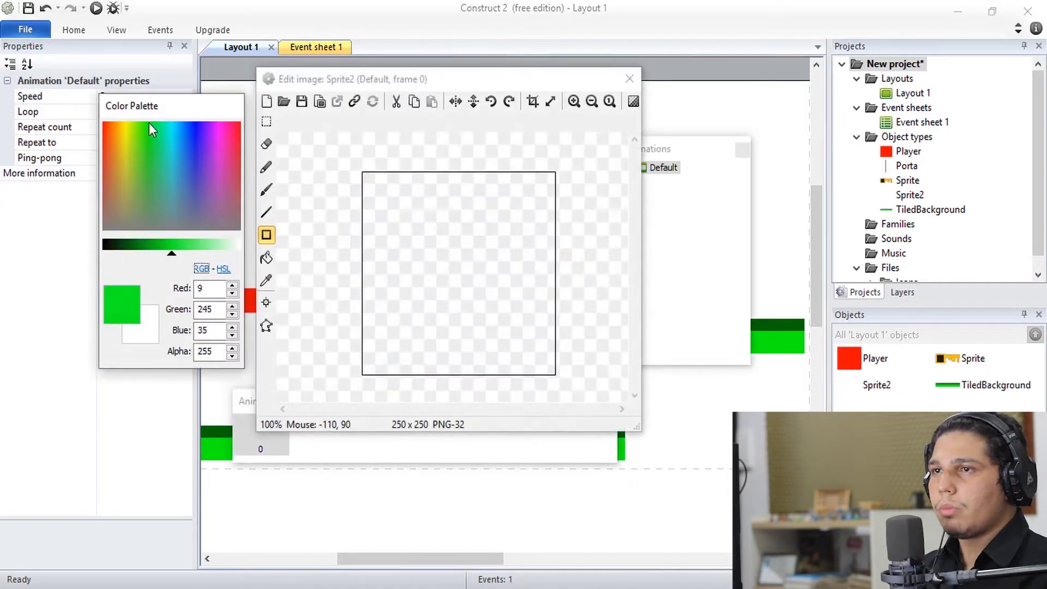
mouse_move(166, 253)
mouse_down()
mouse_move(143, 250)
mouse_move(169, 251)
mouse_up()
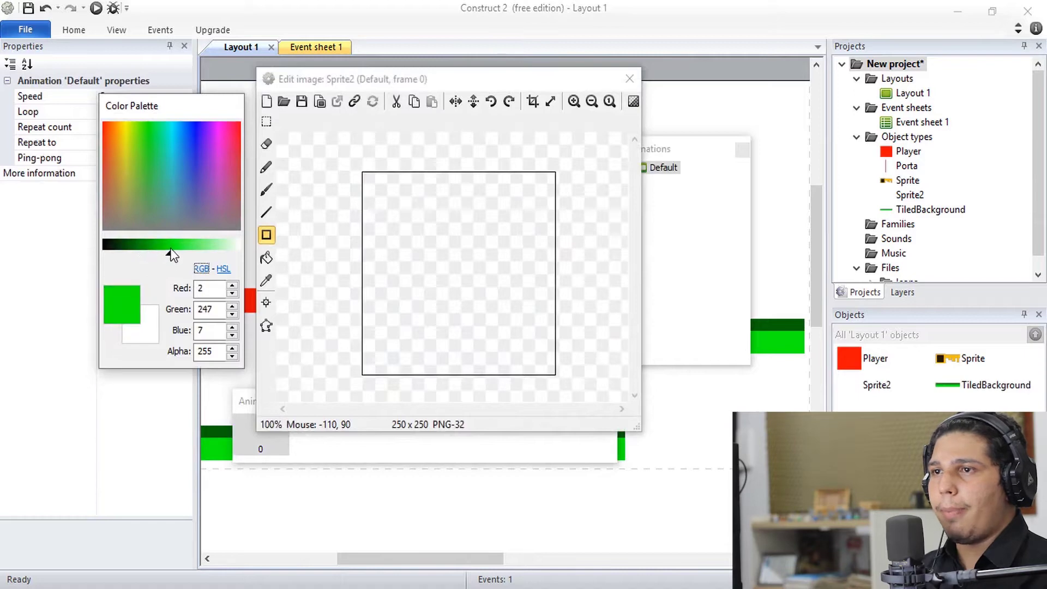
click(105, 123)
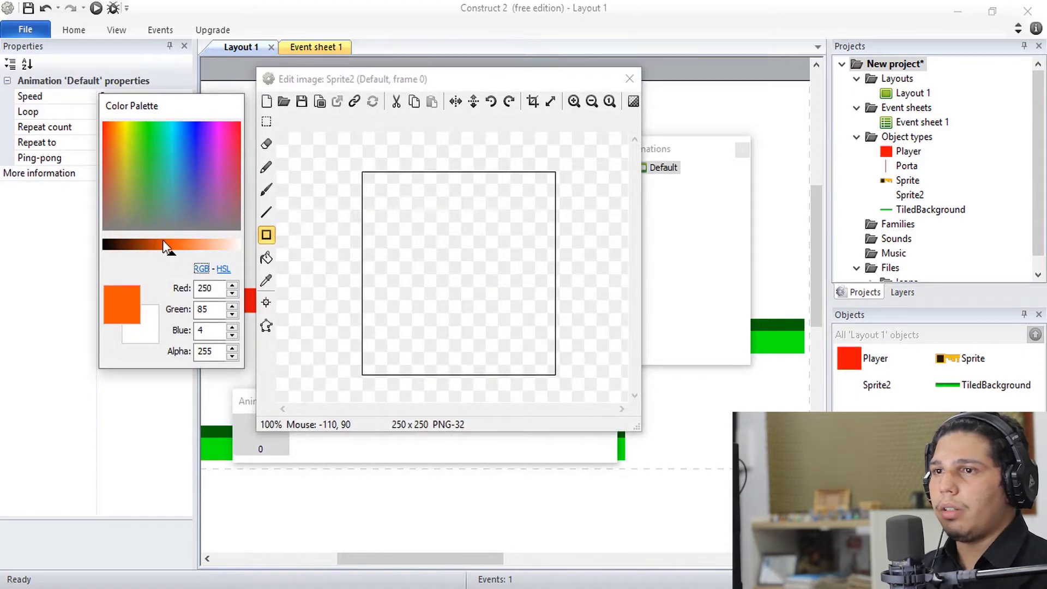
click(234, 124)
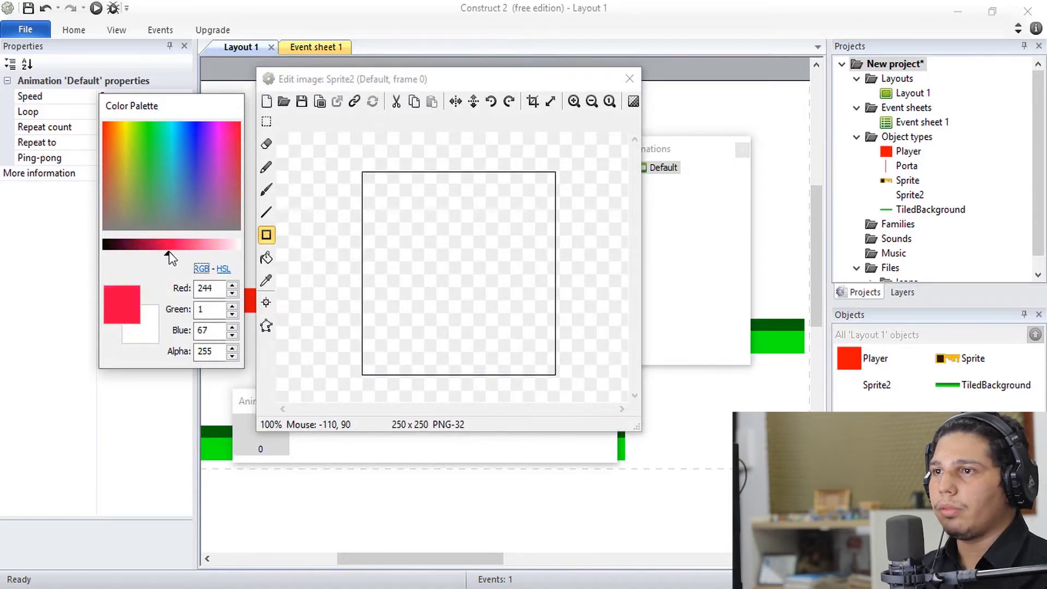
drag(443, 231, 456, 381)
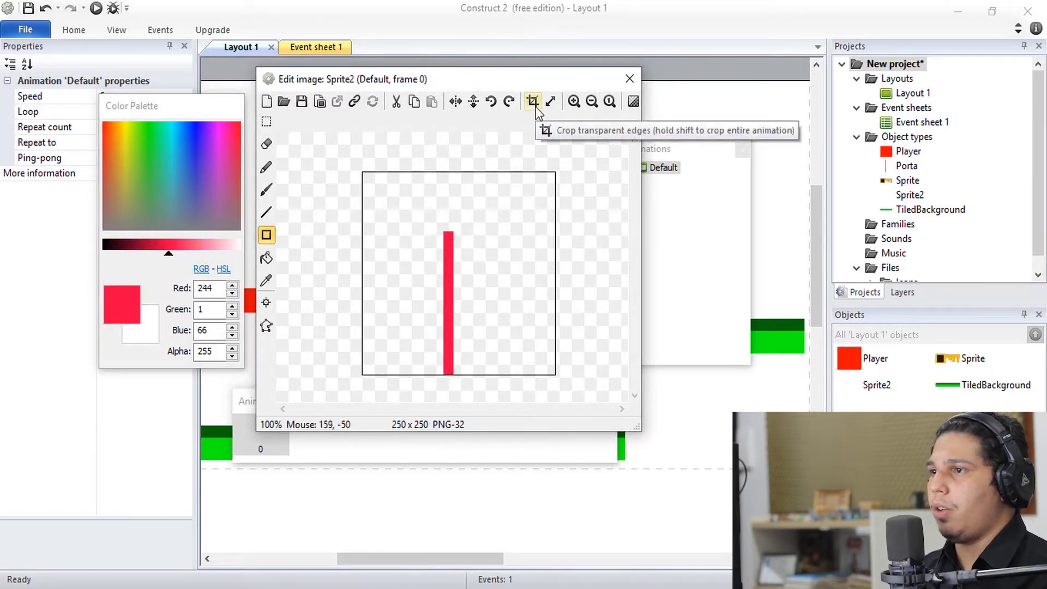
click(532, 102)
Step: Duplicate frame 0 of the red bar's Default animation to make a second frame
drag(247, 401, 267, 444)
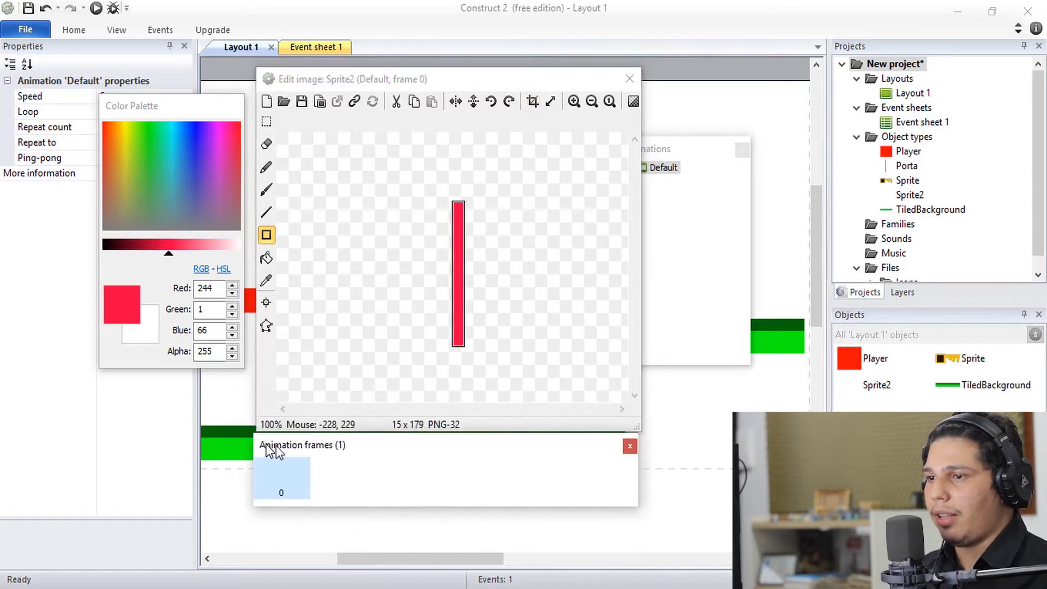
click(313, 480)
click(293, 479)
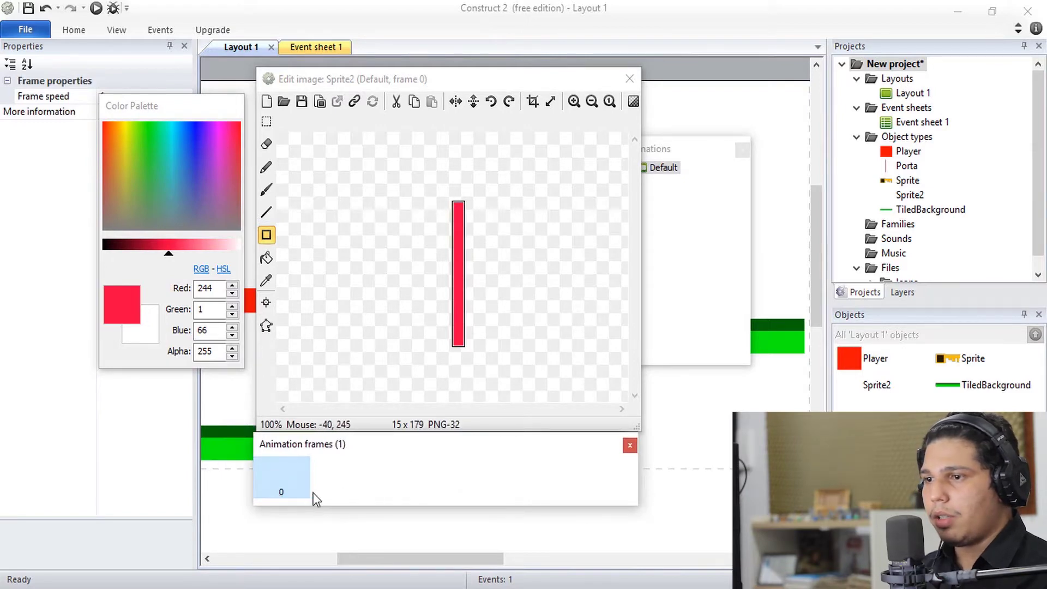
right_click(296, 493)
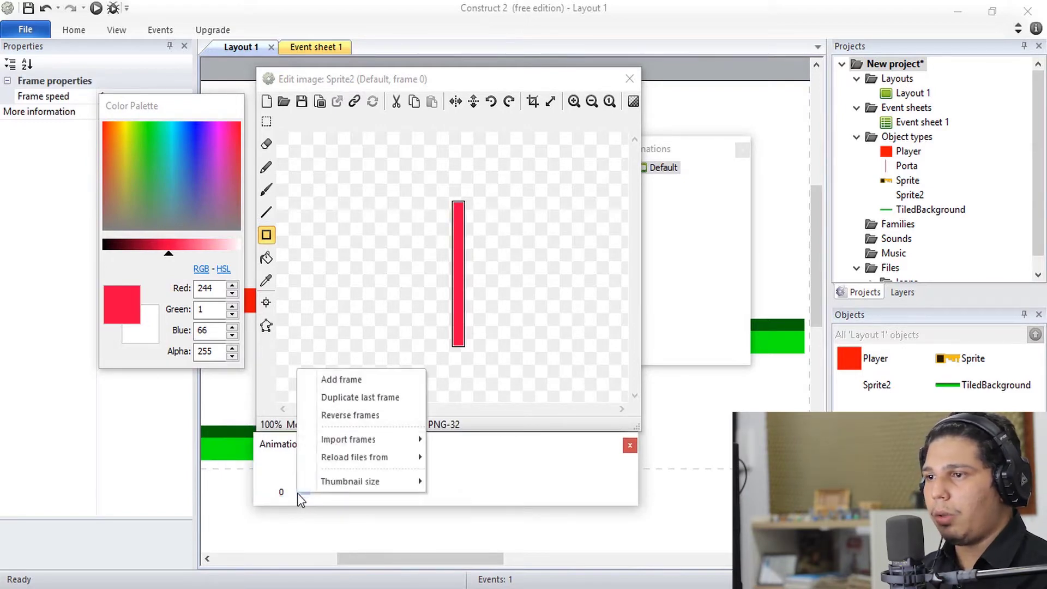
right_click(282, 484)
click(309, 494)
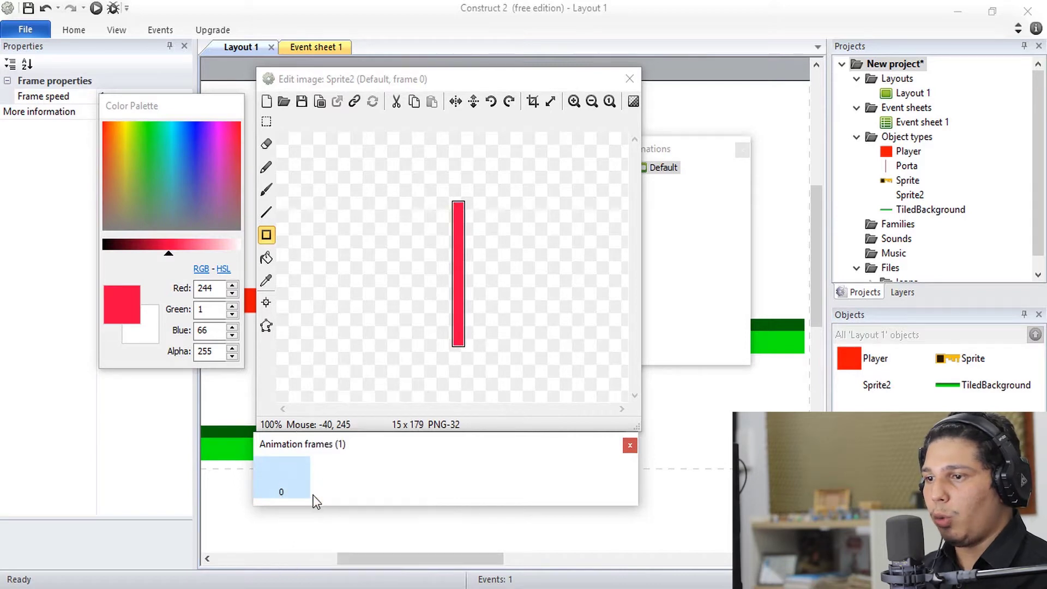
drag(289, 480, 315, 484)
click(341, 484)
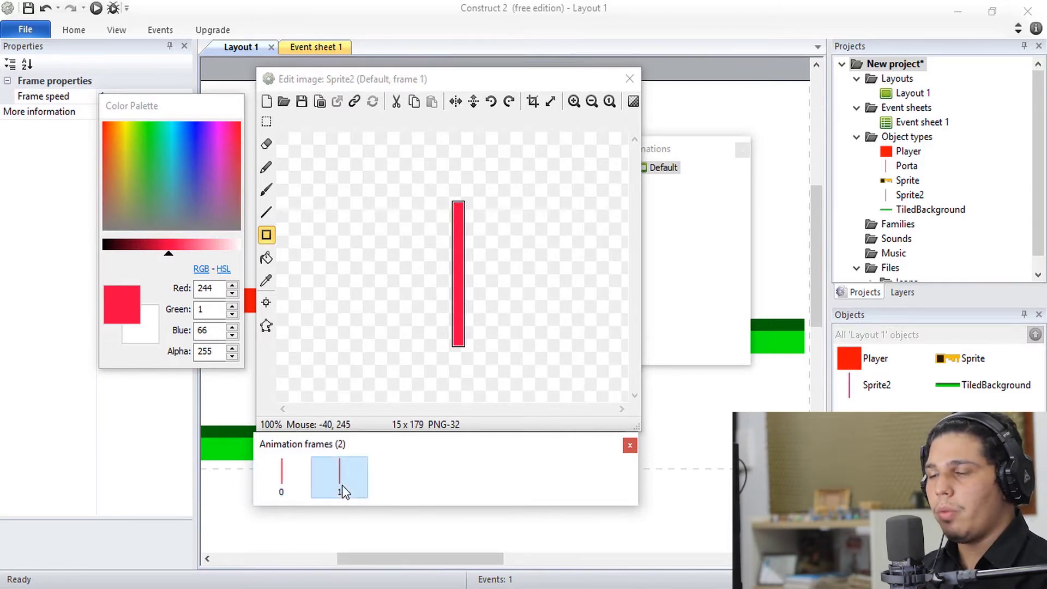
Step: Fill the bar in animation frame 1 with green (RGB 1, 253, 4) and compare it with red frame 0
click(282, 488)
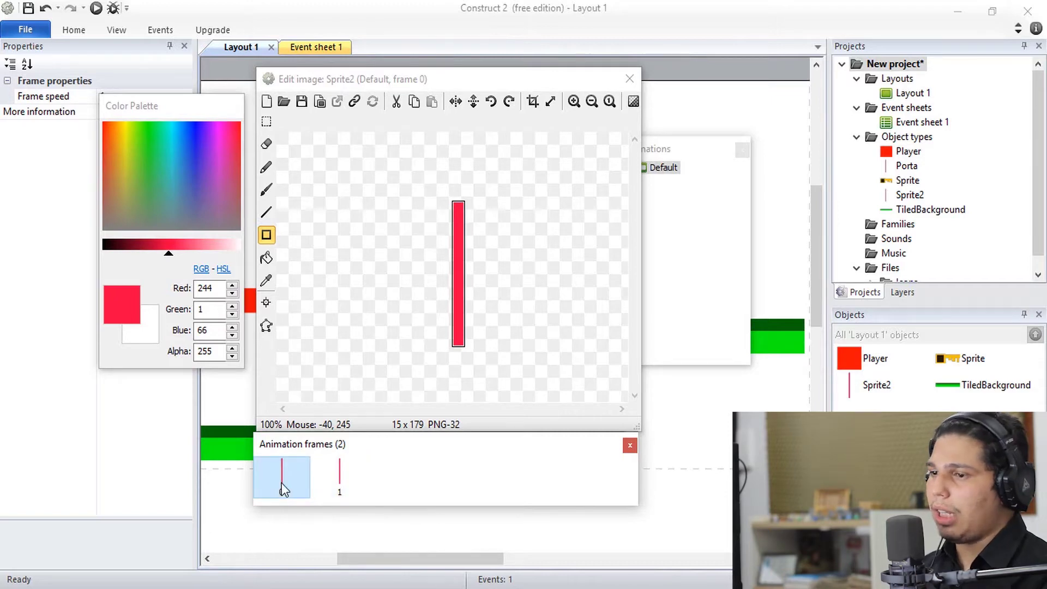
click(327, 481)
click(297, 485)
click(327, 488)
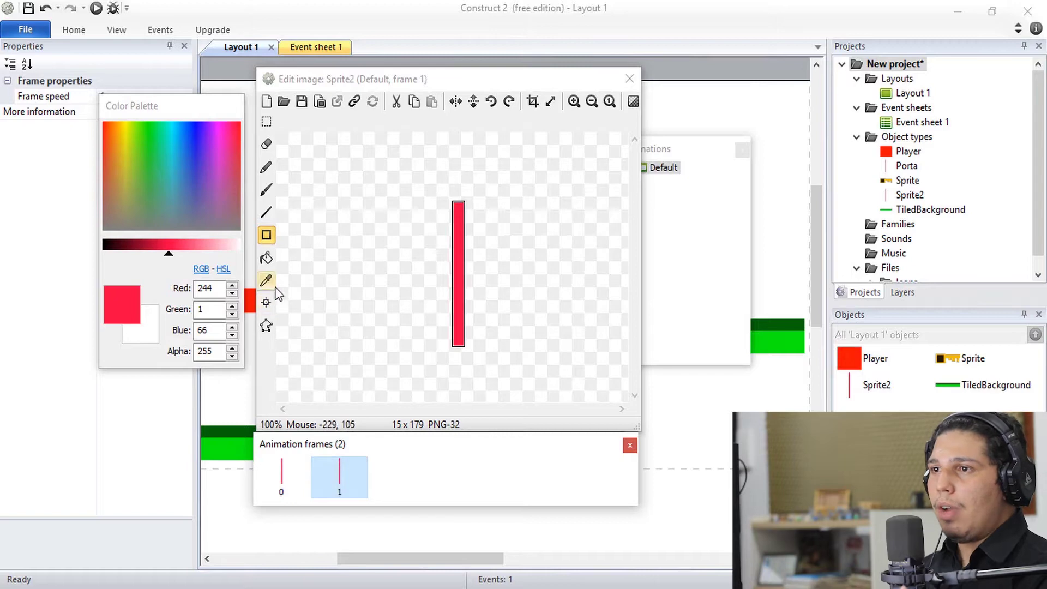
click(267, 258)
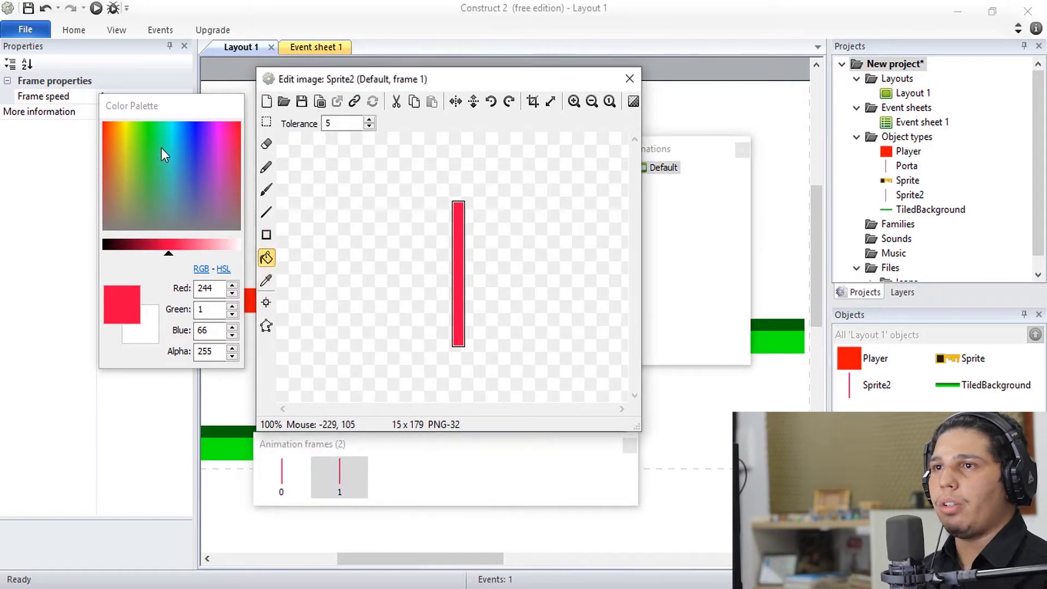
click(149, 124)
click(463, 240)
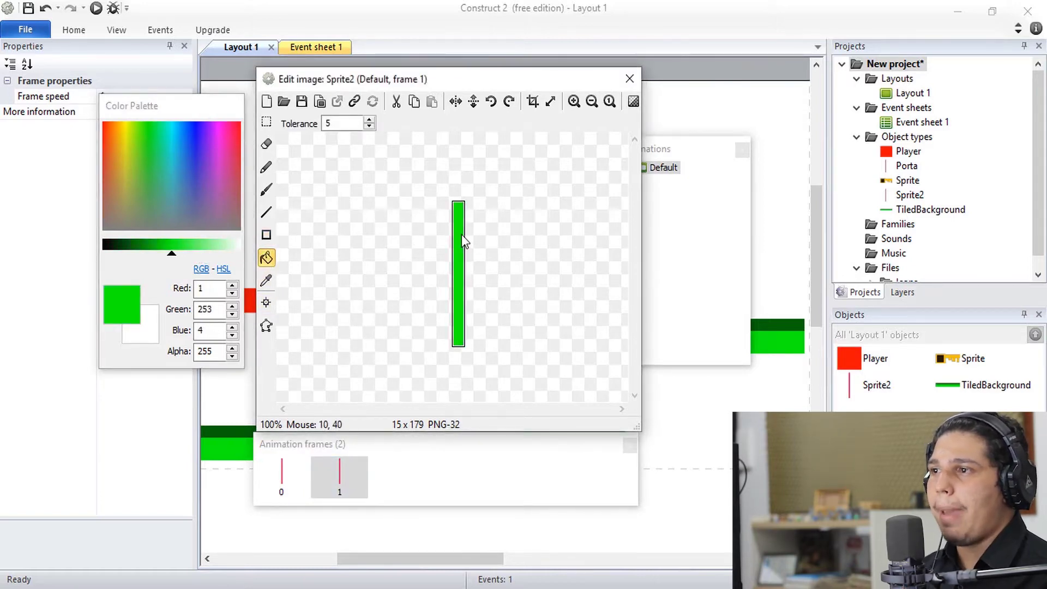
click(288, 480)
click(338, 477)
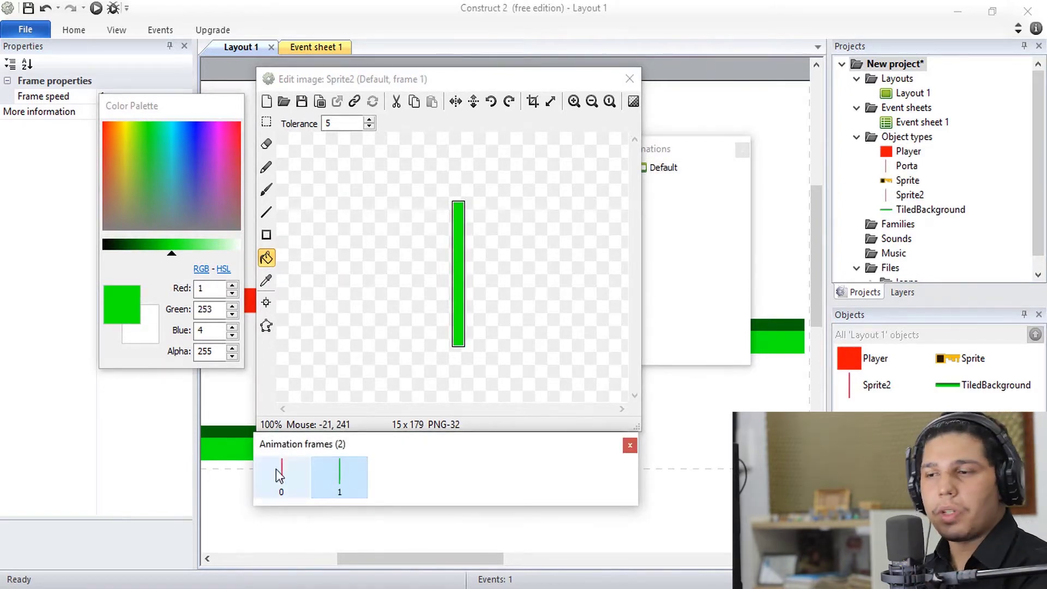
click(278, 474)
click(341, 479)
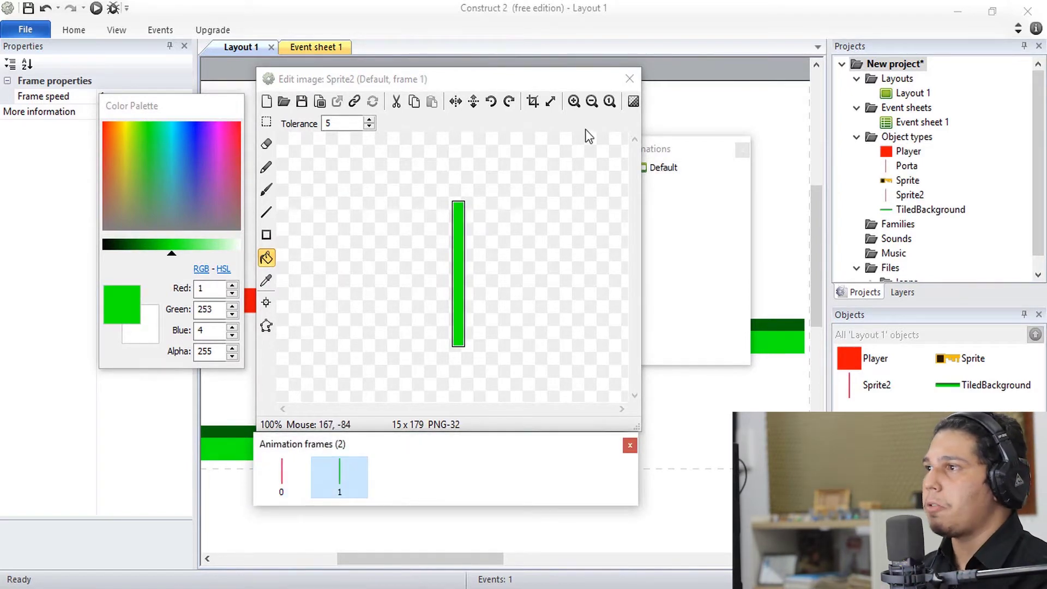
click(629, 79)
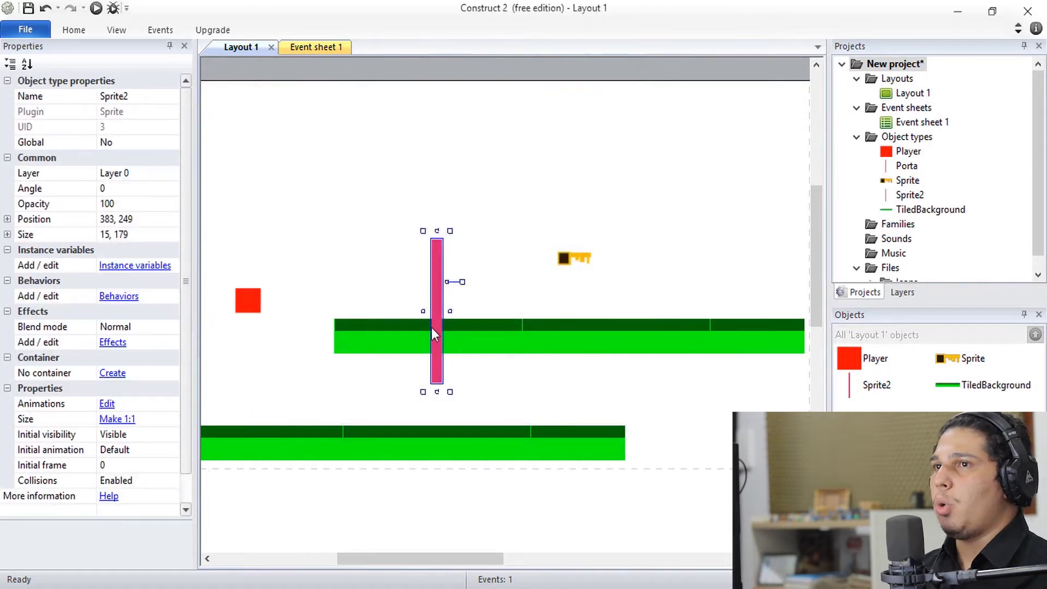
Step: Move the new bar sprite so it spans the gap between the two platforms, and rename it Door
drag(435, 331, 499, 409)
click(117, 97)
text(Door)
key(Return)
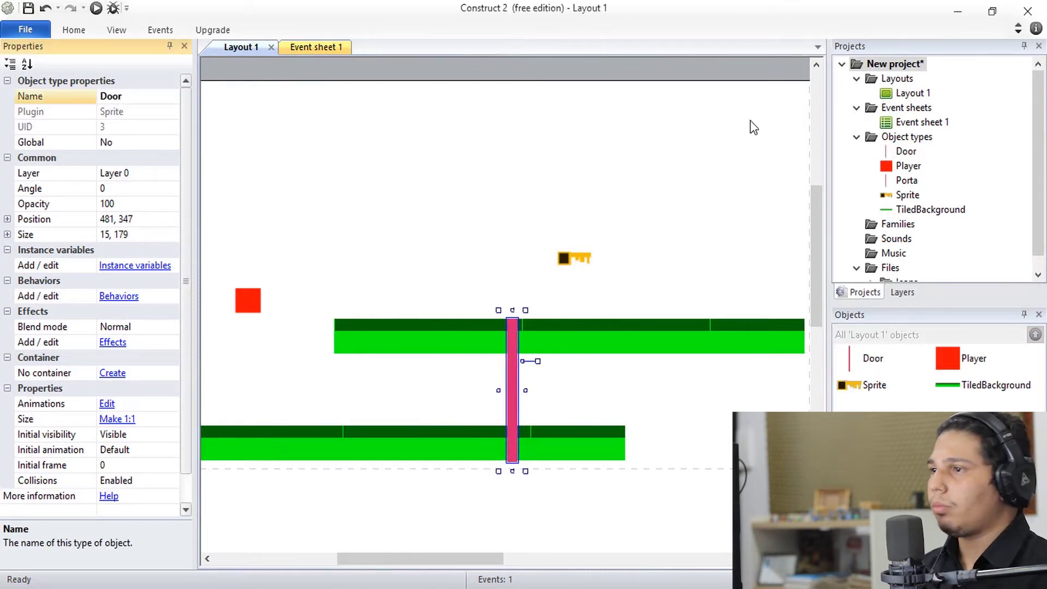
Step: Open Door's animation editor, clear the palette off the animation properties, and set the Default animation's speed to 0
double_click(513, 434)
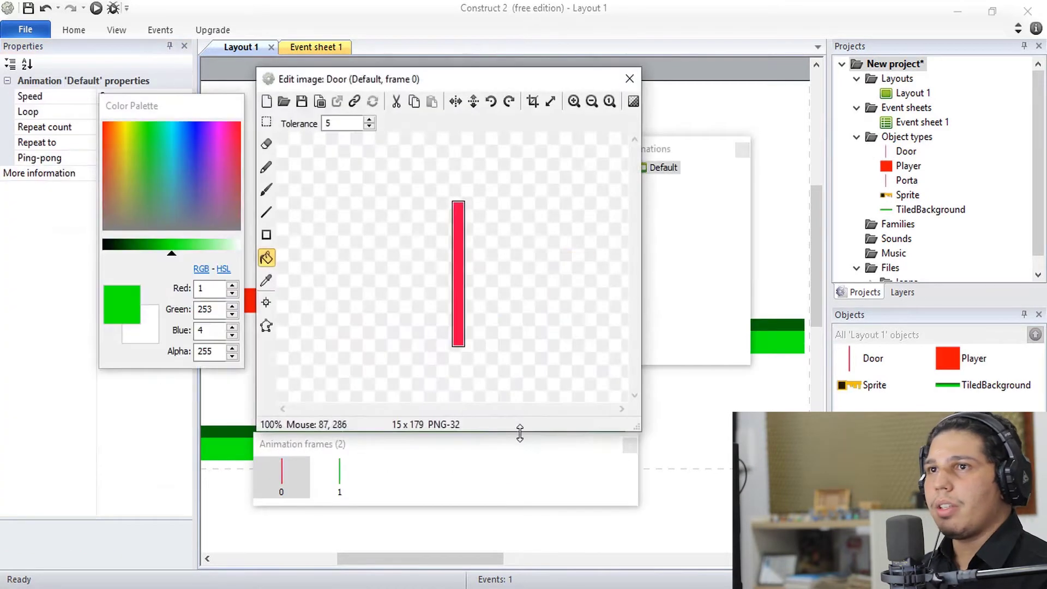
drag(187, 104, 121, 236)
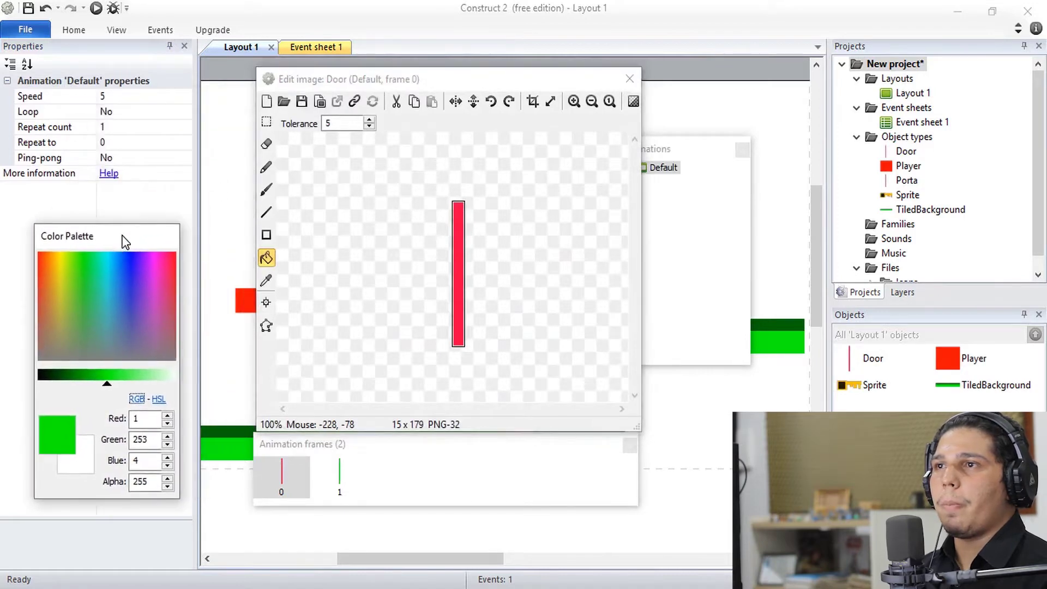
mouse_move(566, 81)
mouse_down()
mouse_move(794, 201)
mouse_move(542, 136)
mouse_move(549, 68)
mouse_move(563, 78)
mouse_up()
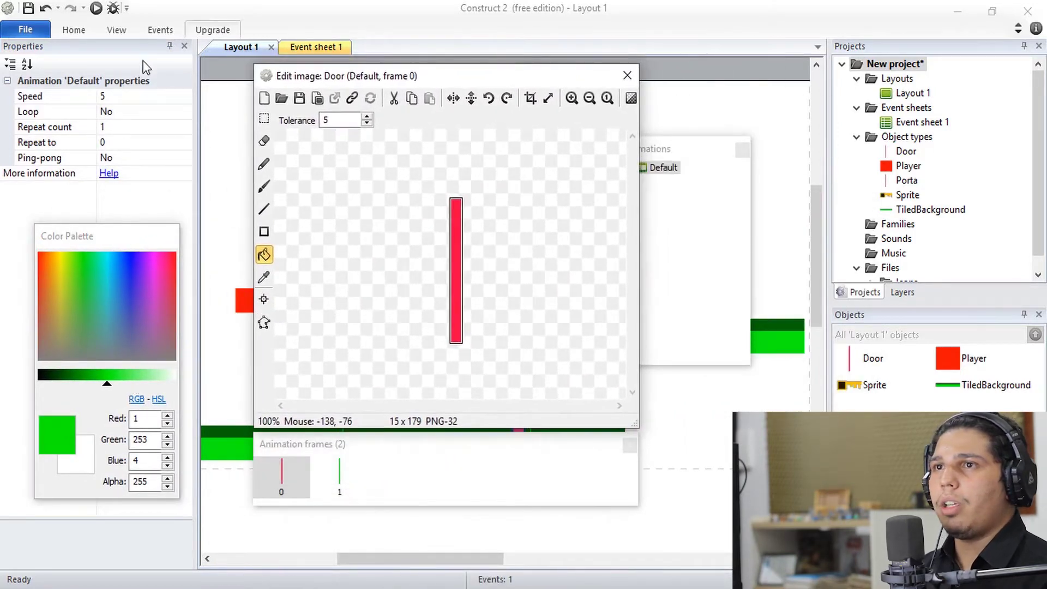
click(69, 95)
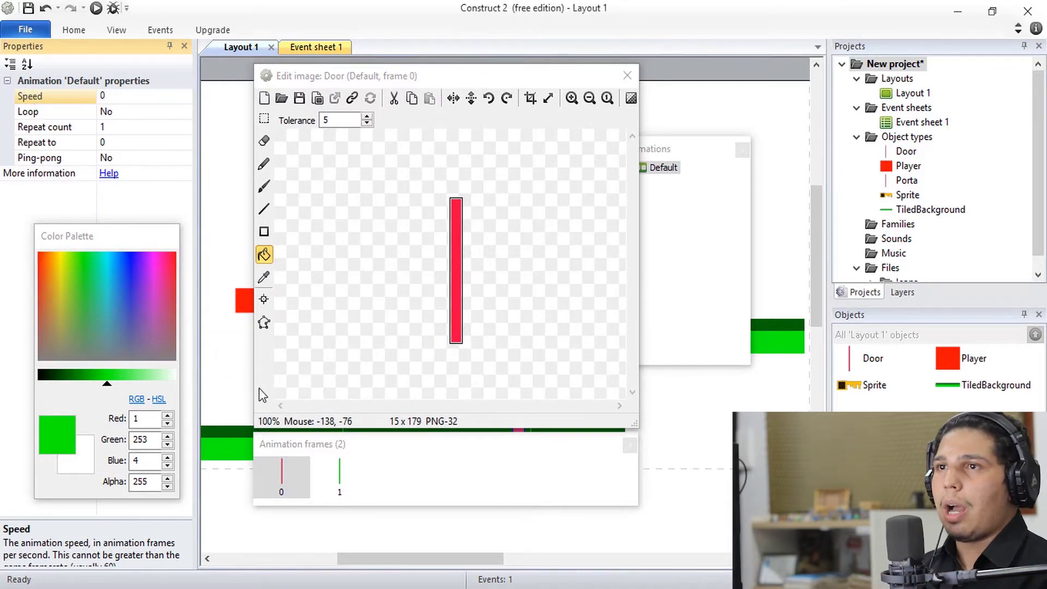
Step: Compare Door's red frame 0 with its green frame 1, and close the animation editor
click(343, 486)
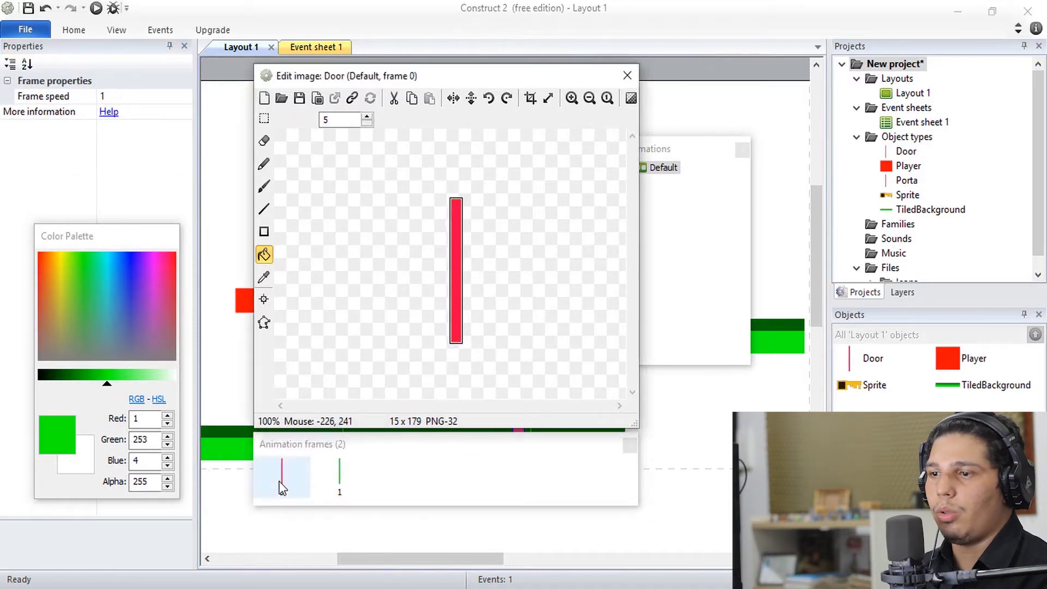
click(341, 480)
click(293, 483)
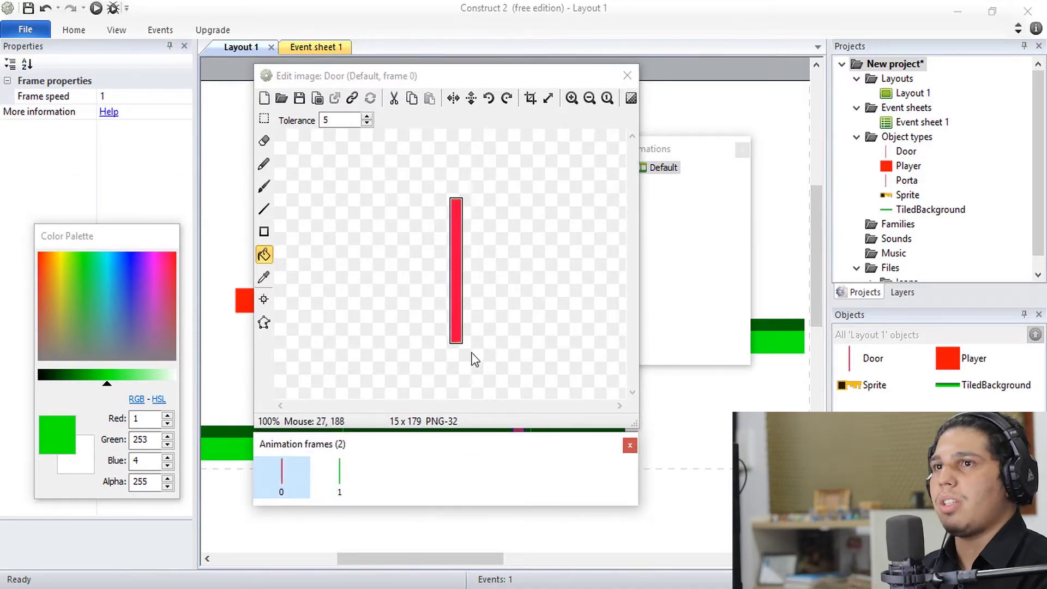
click(627, 76)
drag(519, 394, 519, 397)
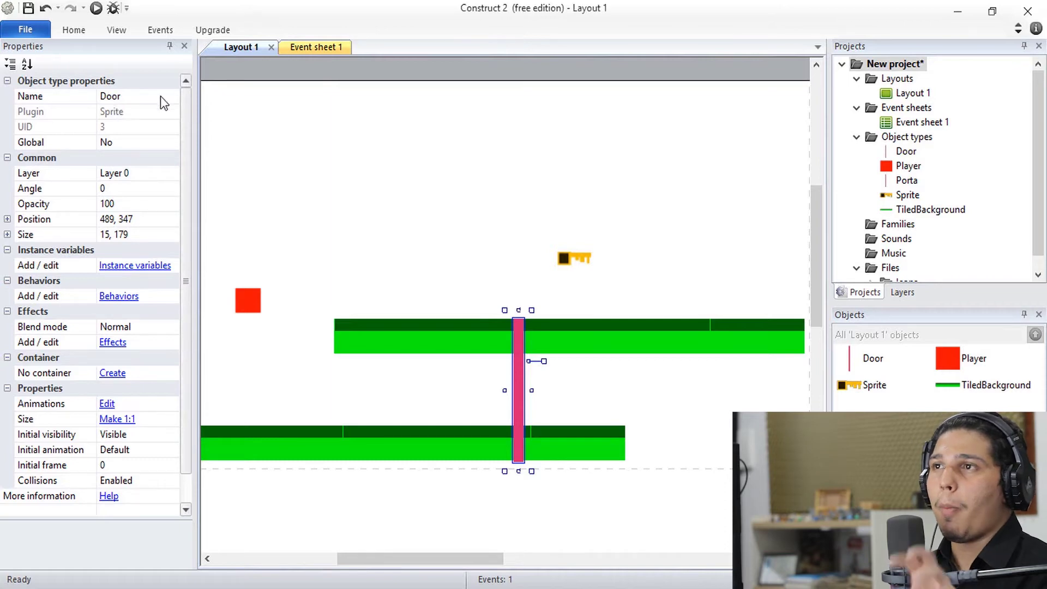
Step: Delete the existing Player collision event together with its Sprite and Porta actions from Event sheet 1
click(304, 48)
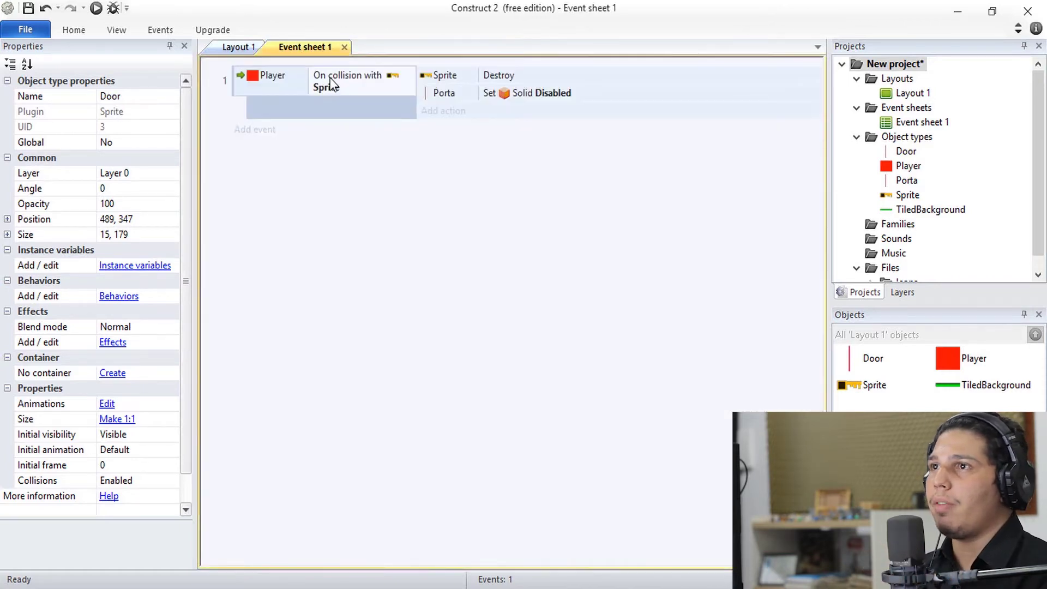
click(320, 83)
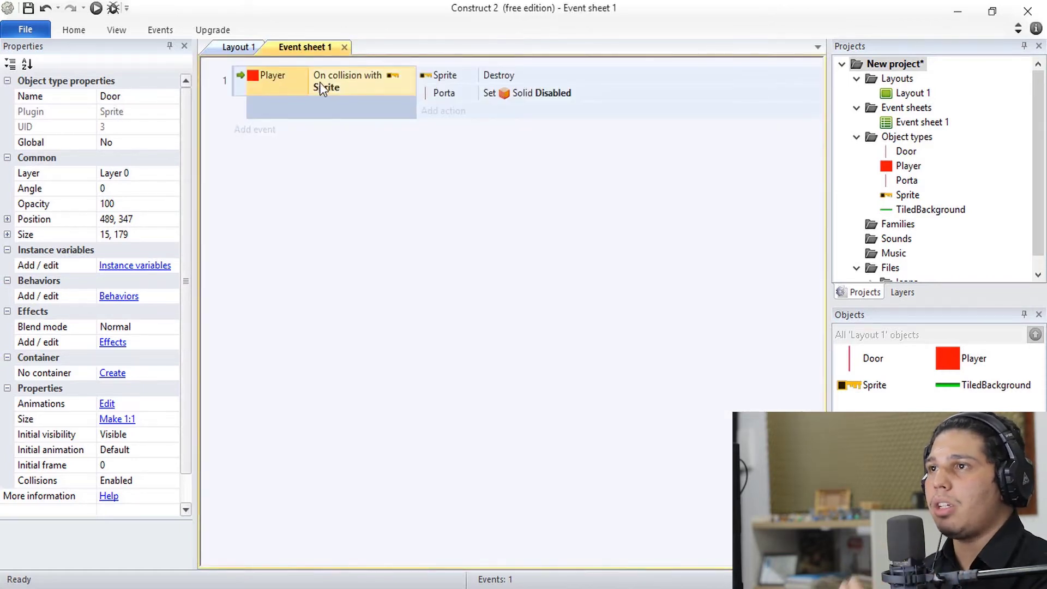
right_click(354, 84)
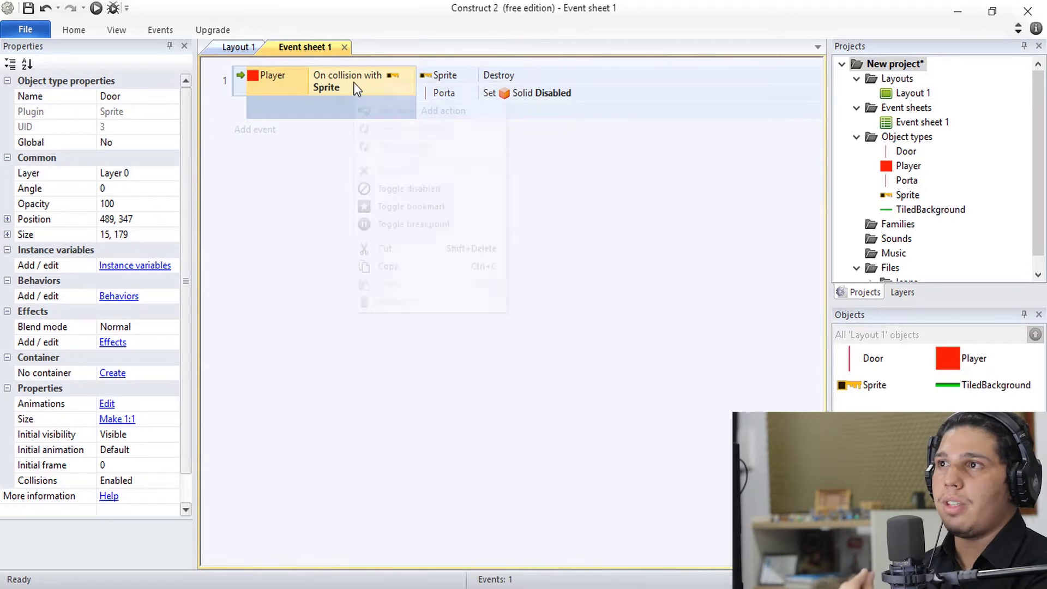
click(300, 184)
click(317, 90)
drag(349, 84, 440, 87)
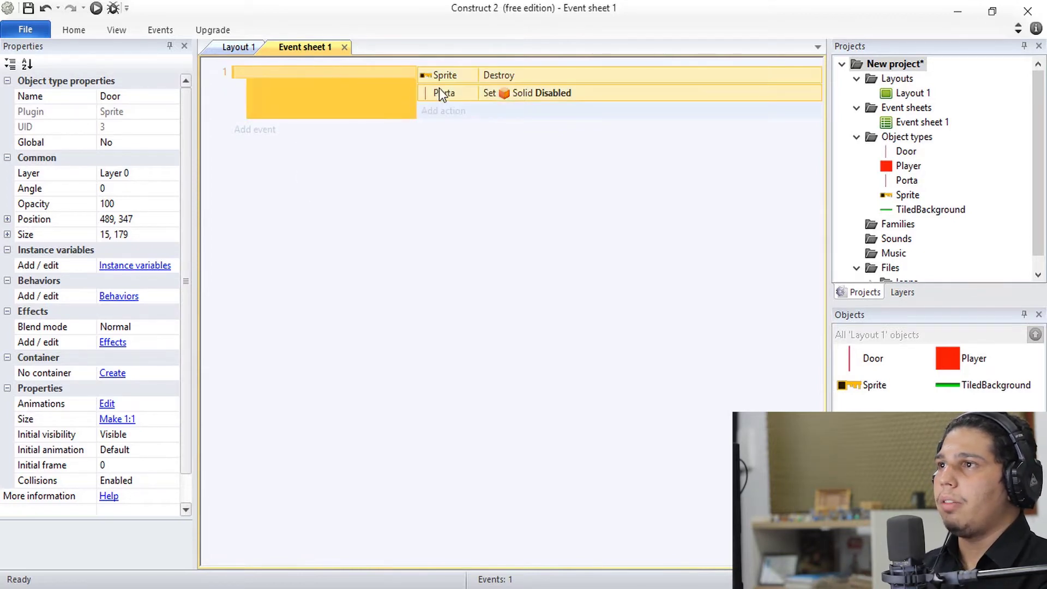
key(Delete)
click(450, 80)
key(Delete)
click(361, 83)
click(355, 75)
key(Delete)
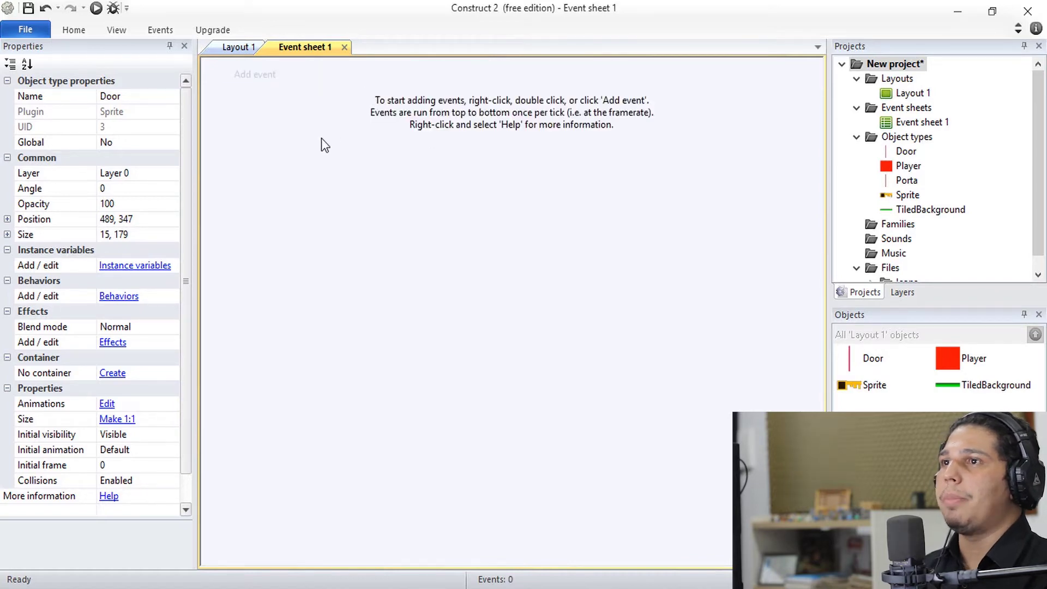
Step: Start a new event in Event sheet 1 with Player's condition On collision with another object
click(240, 47)
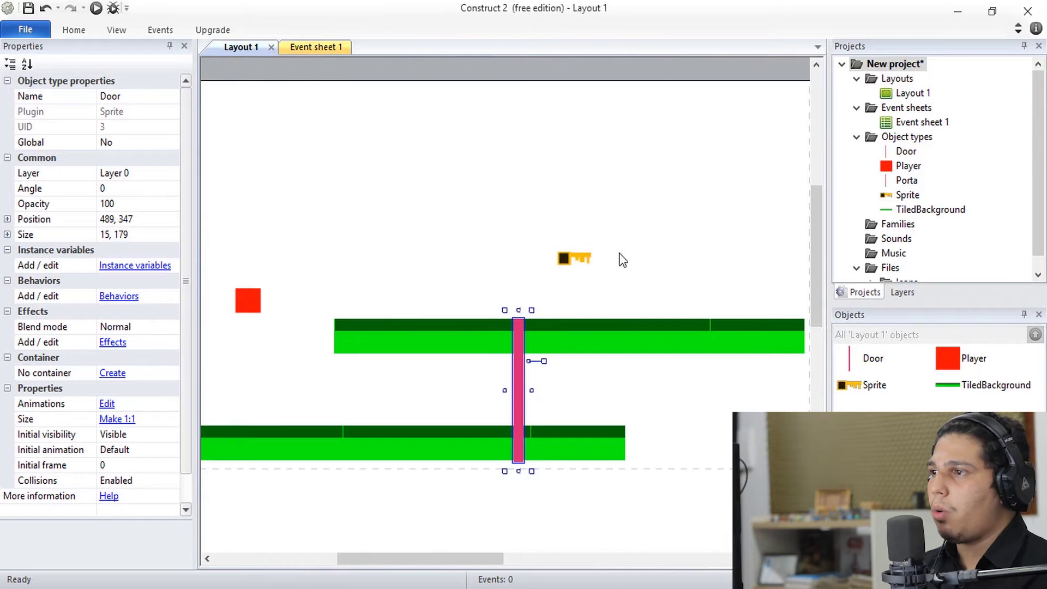
click(306, 50)
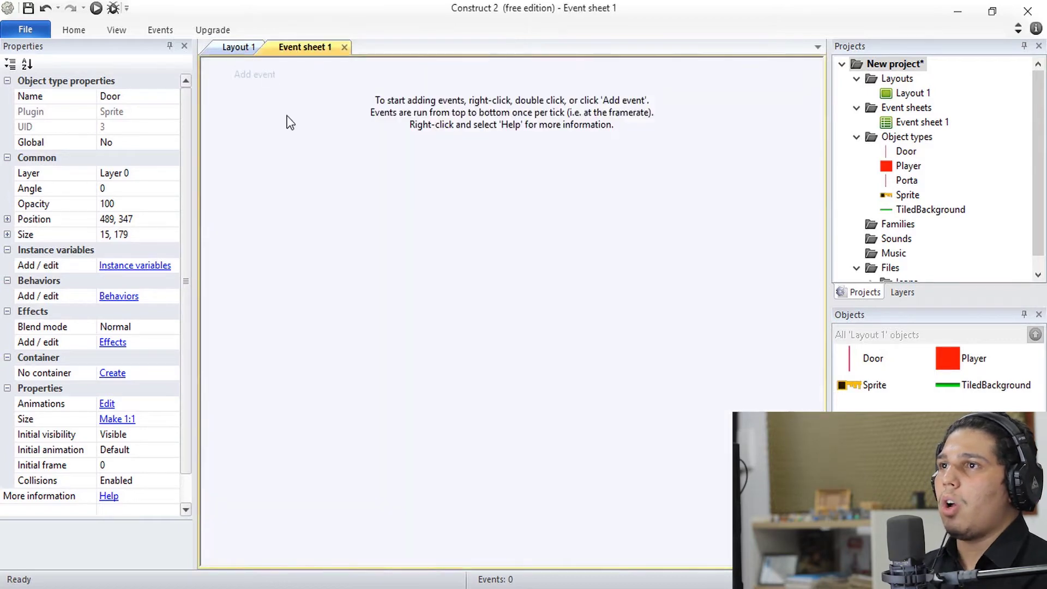
click(254, 75)
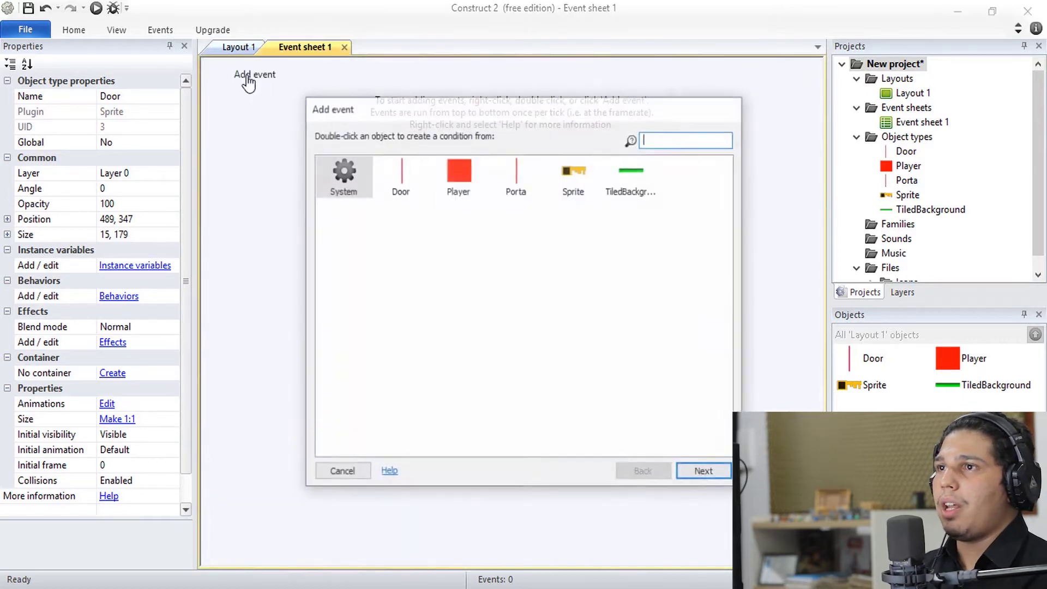
click(468, 189)
click(706, 471)
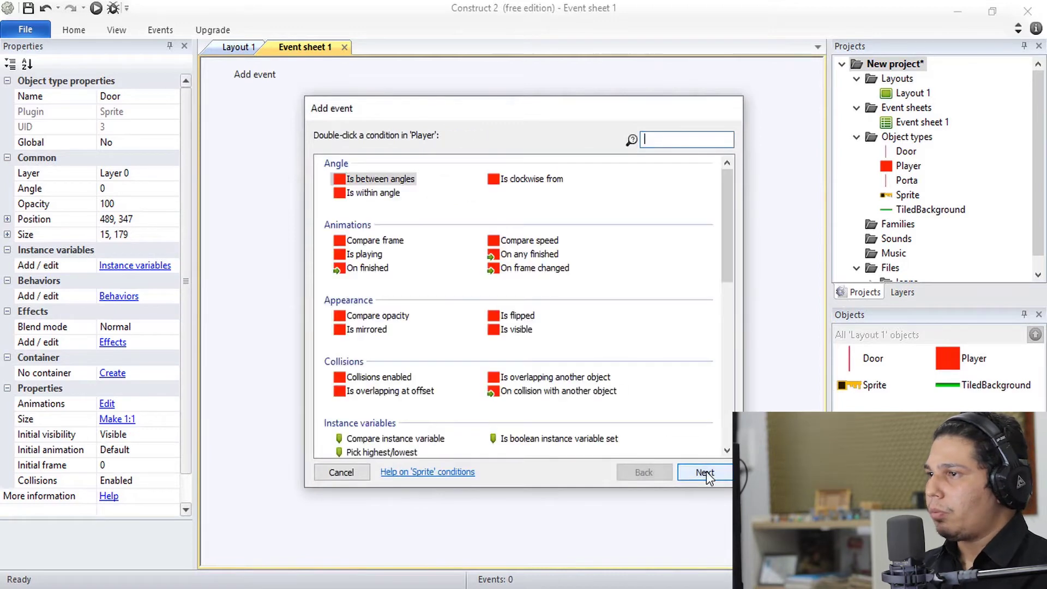
scroll(610, 333, down, 1)
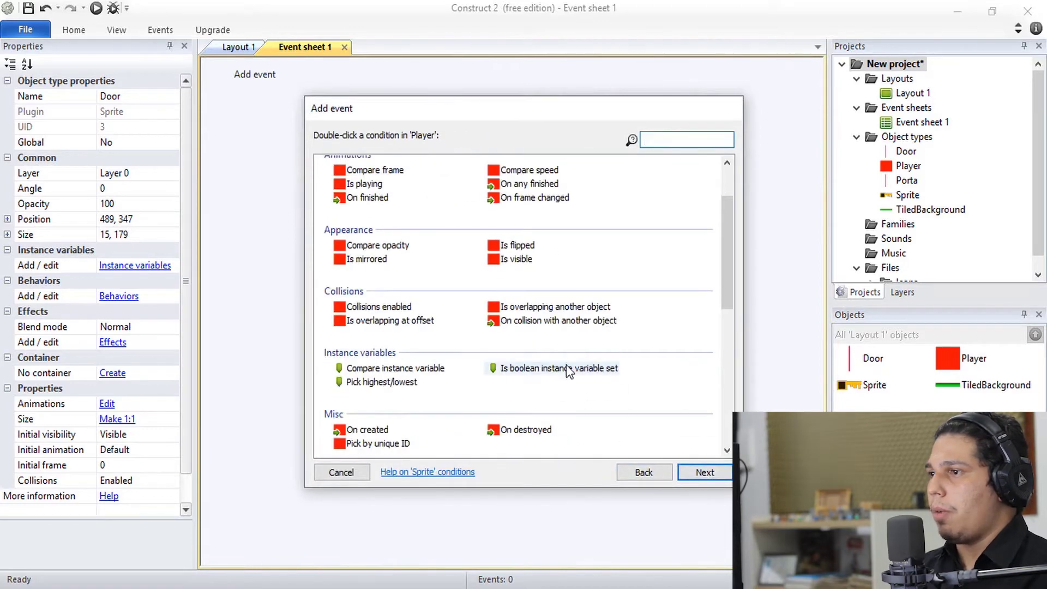
click(610, 322)
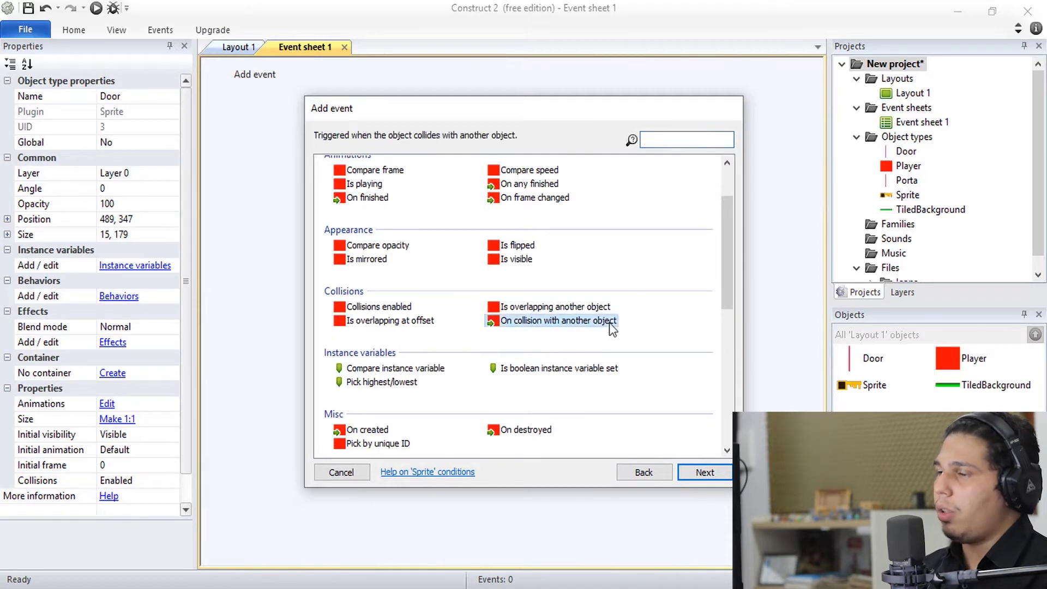
click(706, 472)
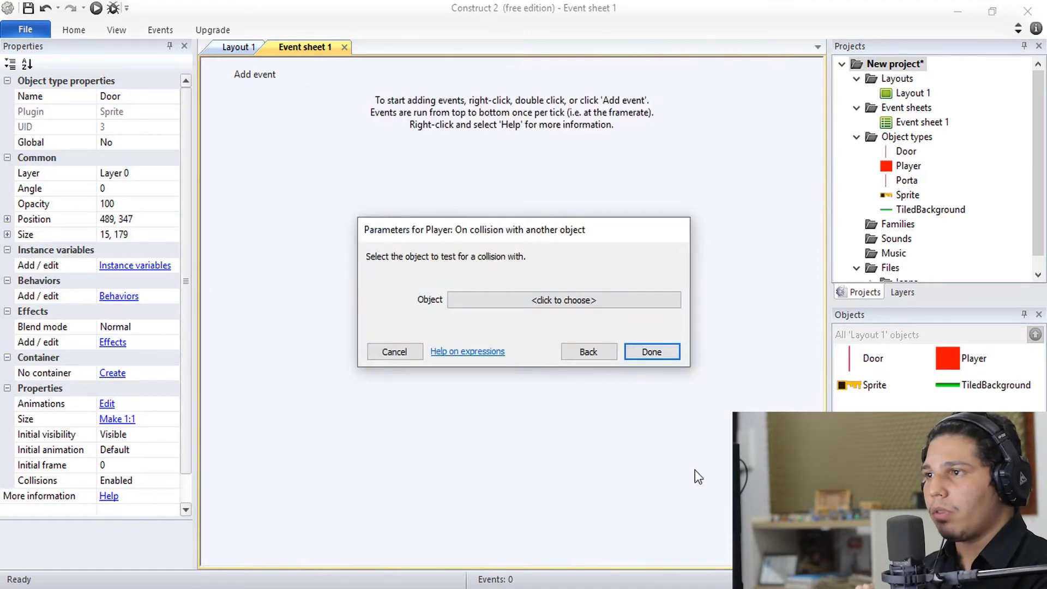
Step: Choose the key Sprite as the object to test for collision and finish the Player condition
click(589, 303)
click(503, 197)
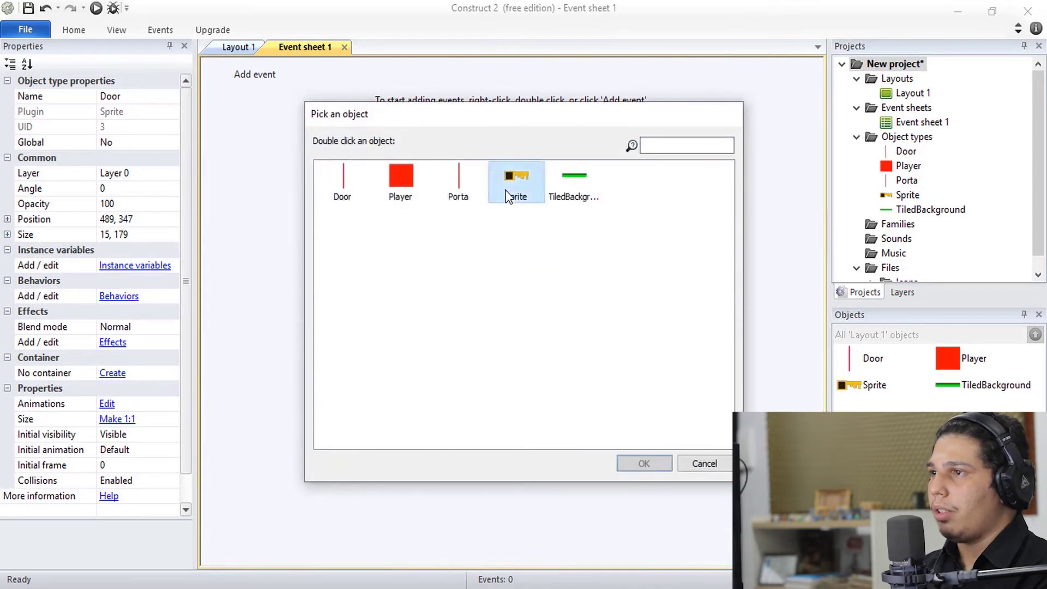
click(692, 465)
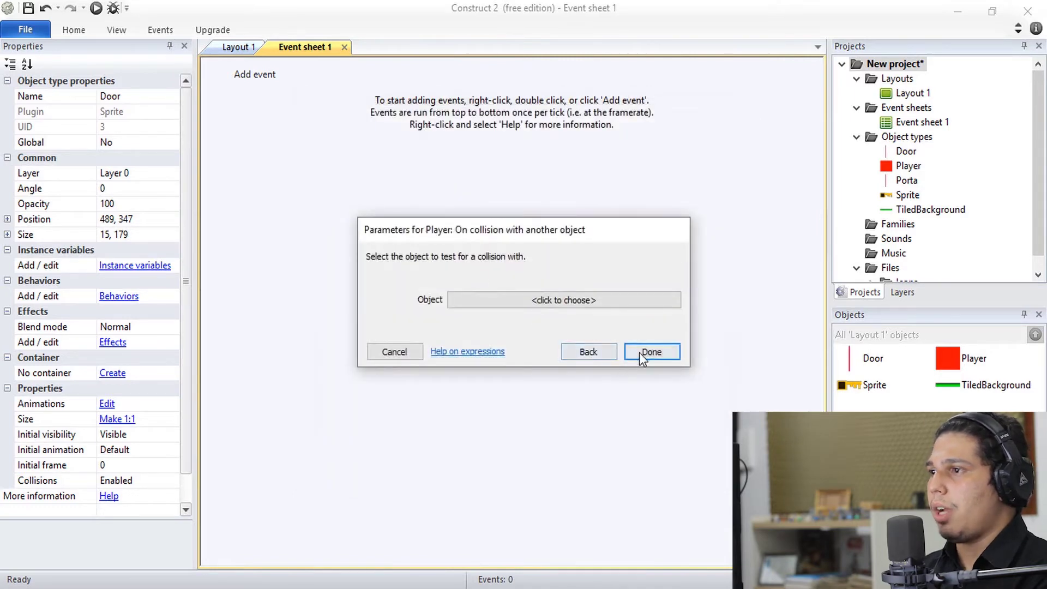
click(598, 300)
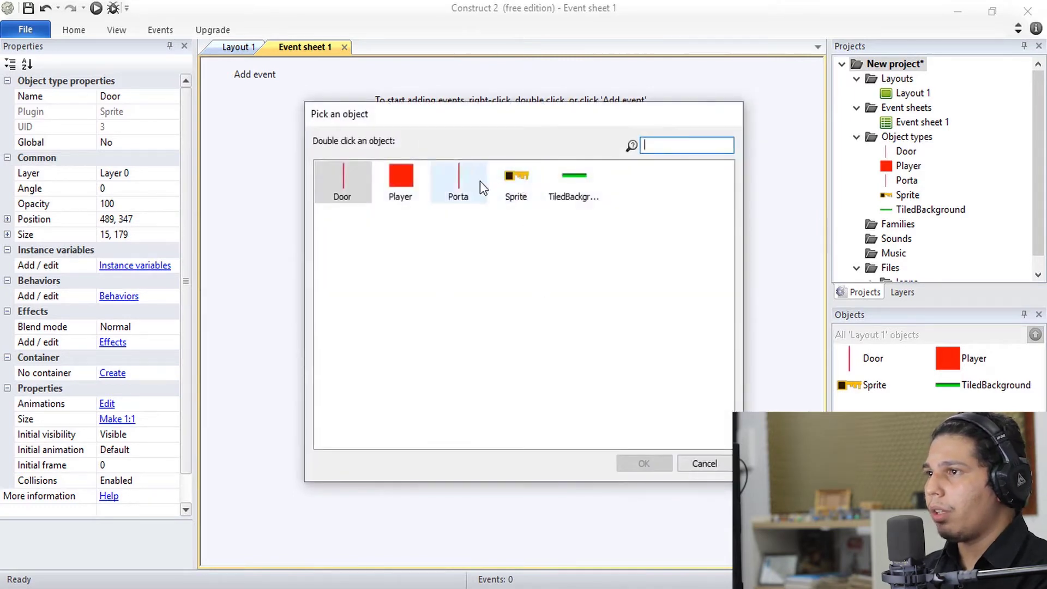
click(516, 184)
click(644, 463)
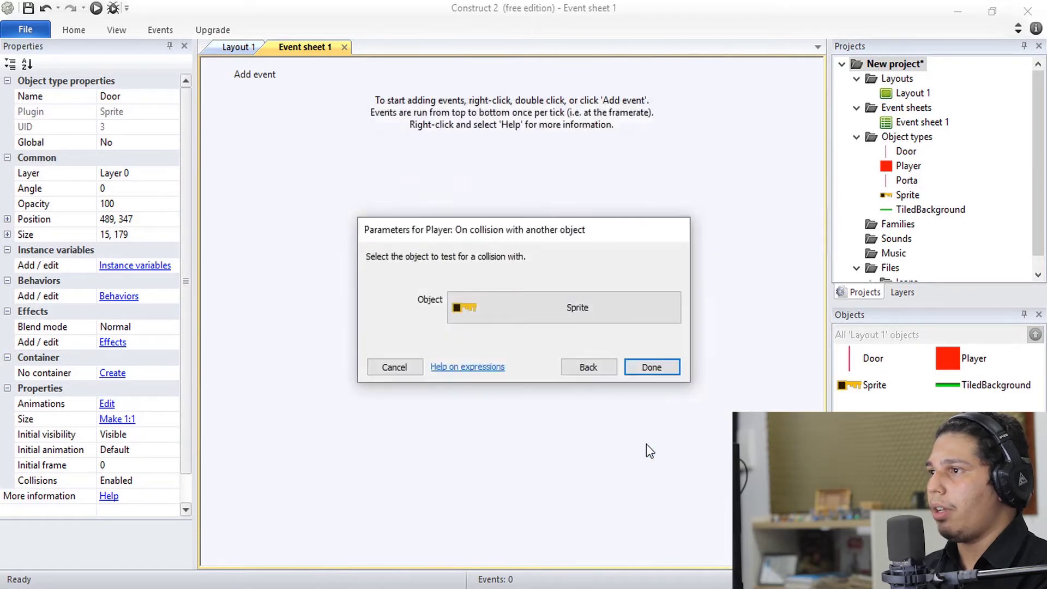
click(650, 367)
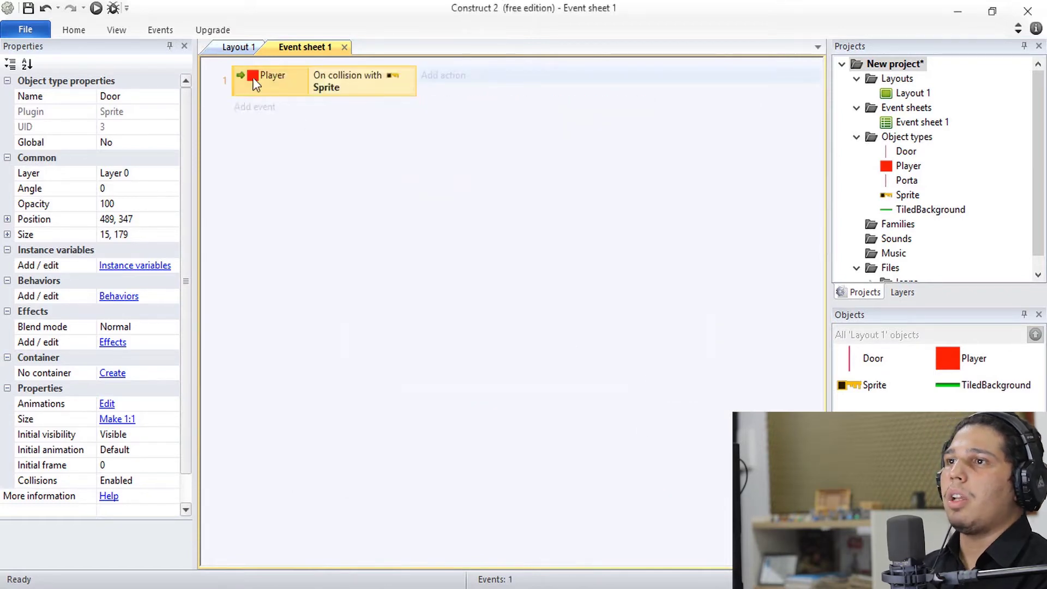
Step: Add an action to the collision event that destroys the key Sprite
click(457, 77)
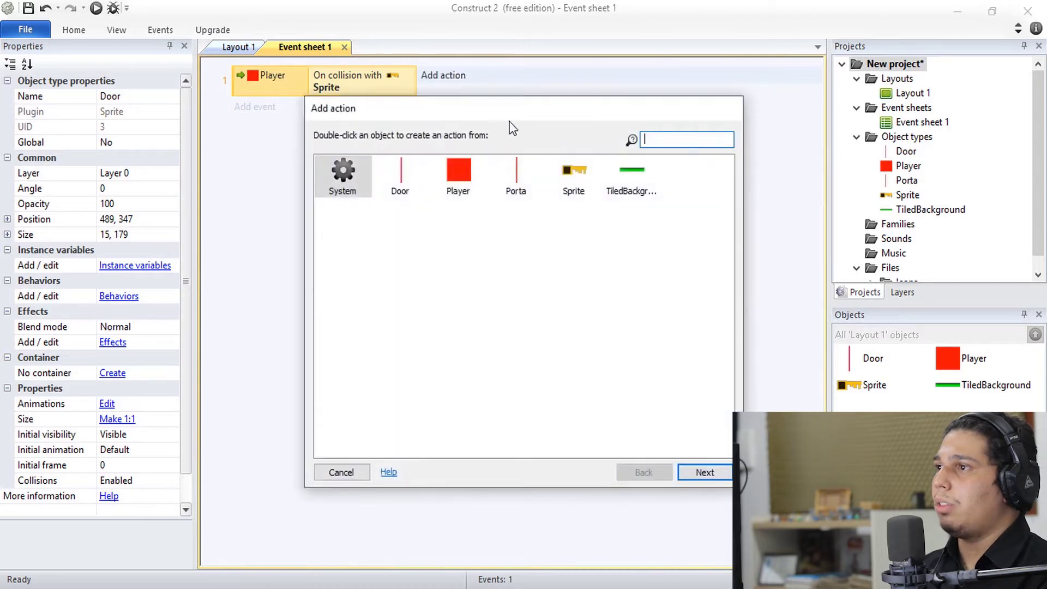
double_click(571, 182)
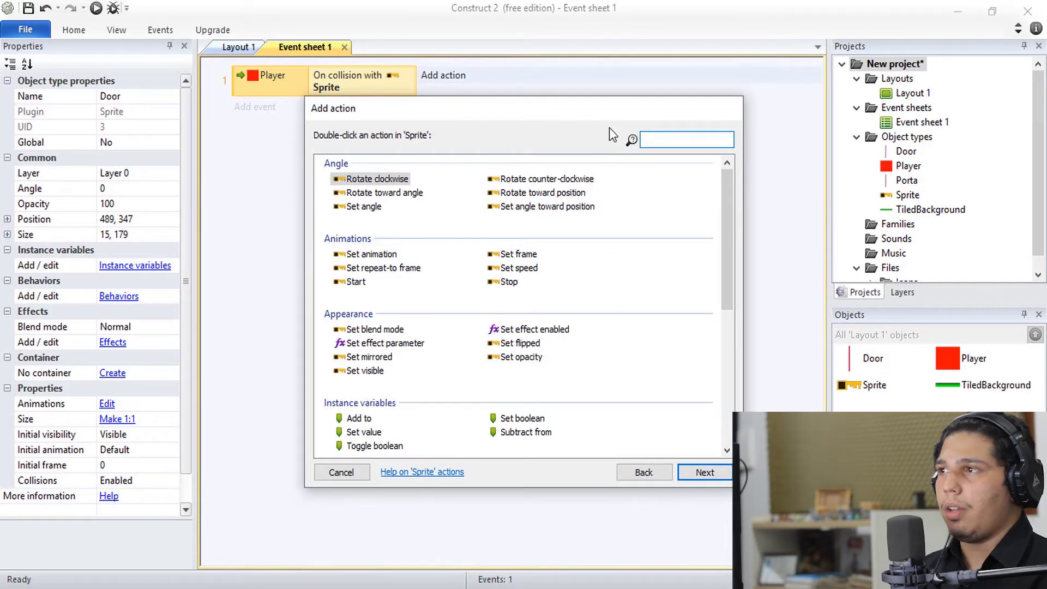
text(des)
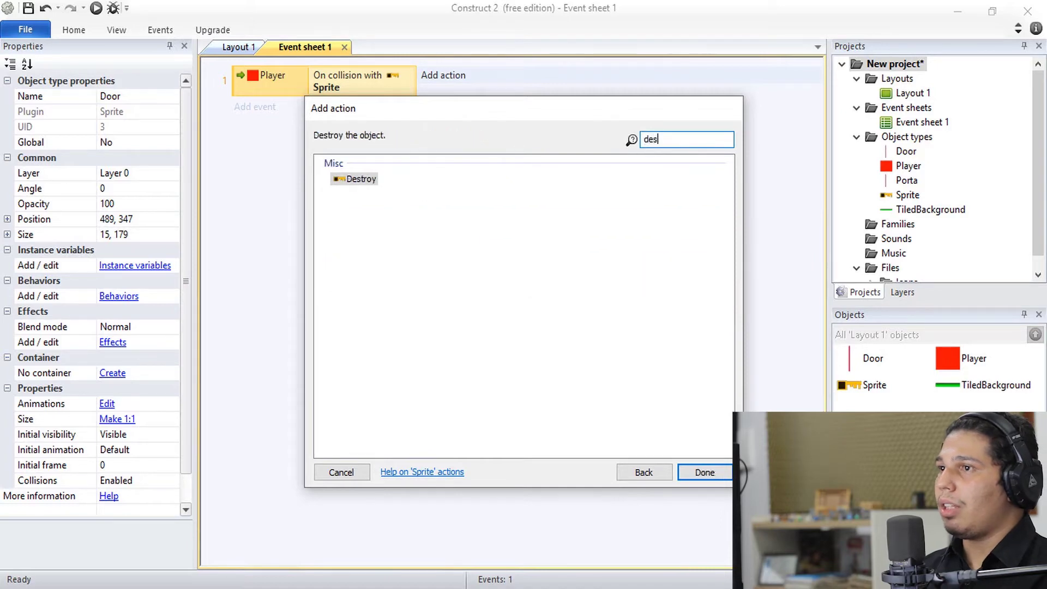
double_click(360, 179)
click(312, 47)
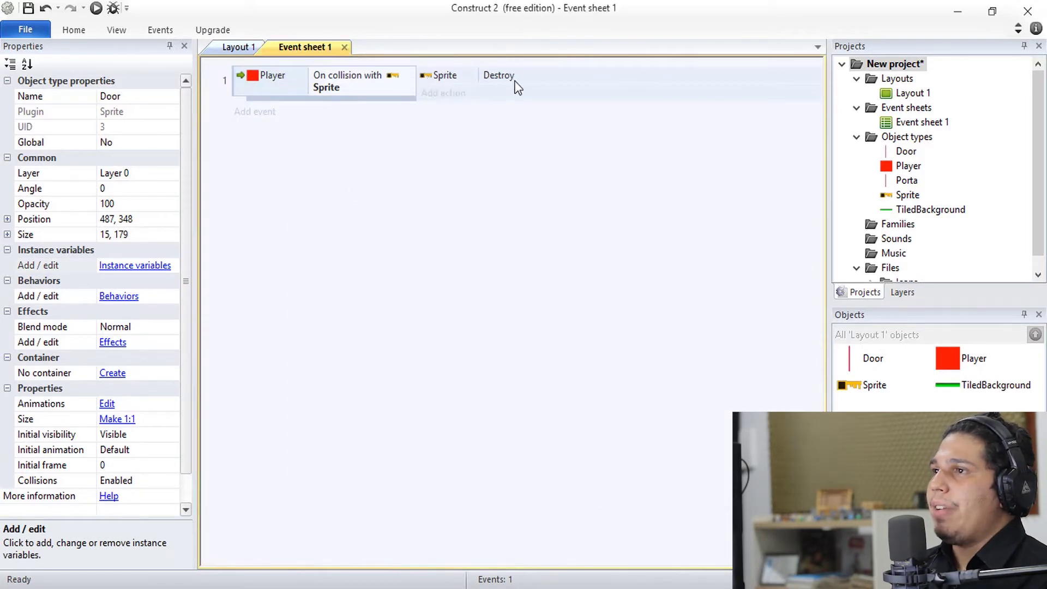
Step: Add the Solid behavior to the Door sprite in Layout 1
click(227, 49)
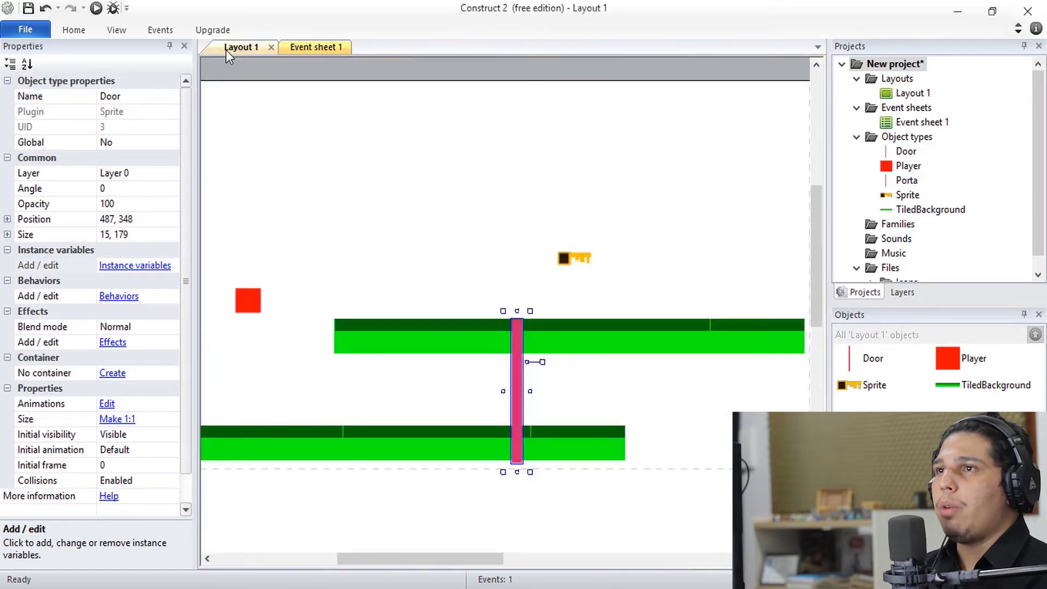
click(565, 403)
click(521, 392)
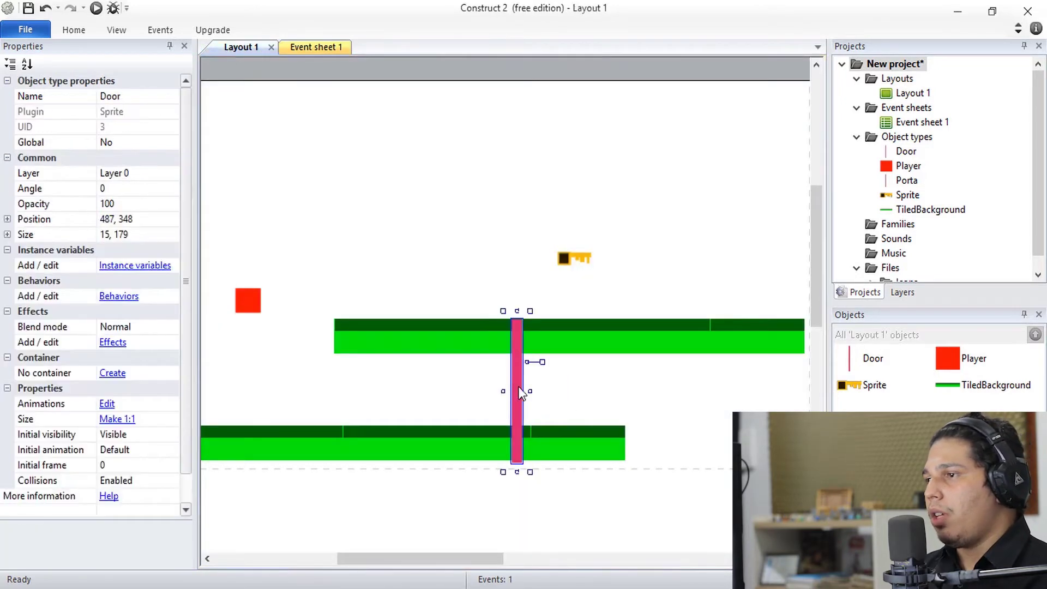
click(119, 298)
click(429, 203)
click(573, 203)
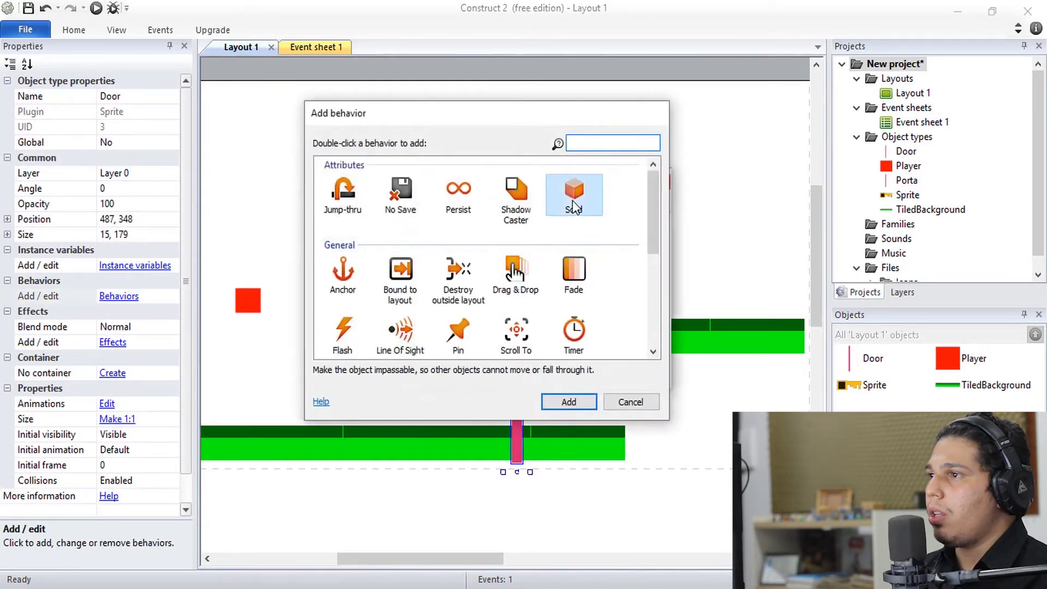
double_click(572, 201)
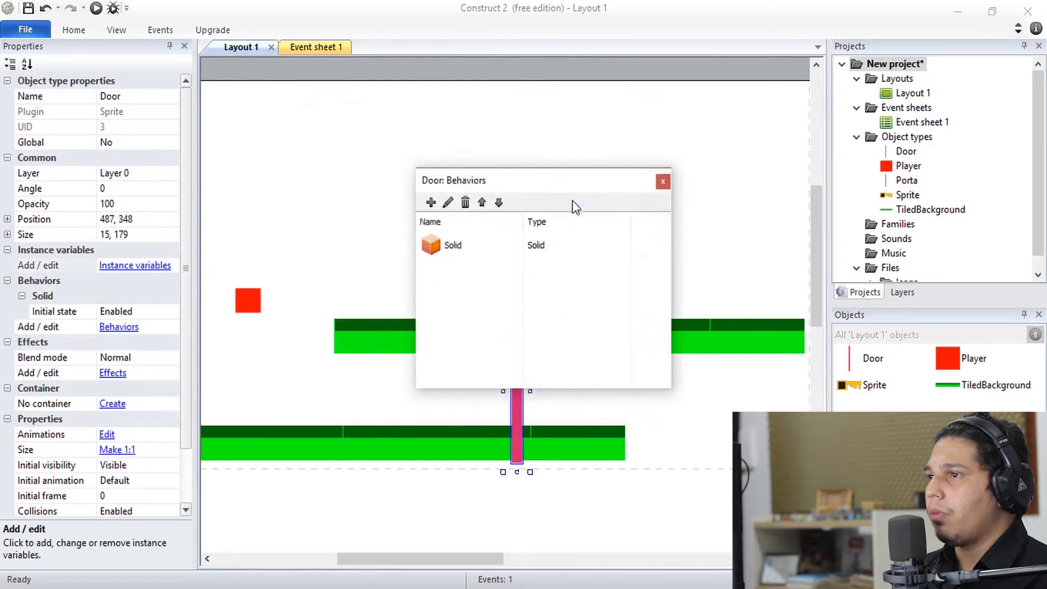
click(663, 182)
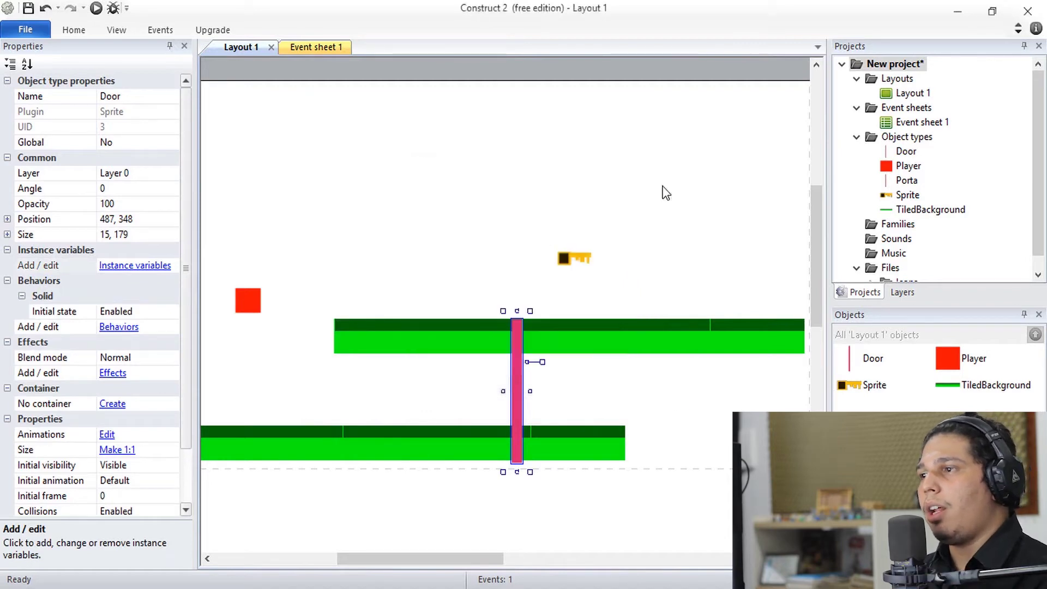
Step: Add a Set collisions enabled action for Door to the Player and key collision event in Event sheet 1
click(307, 47)
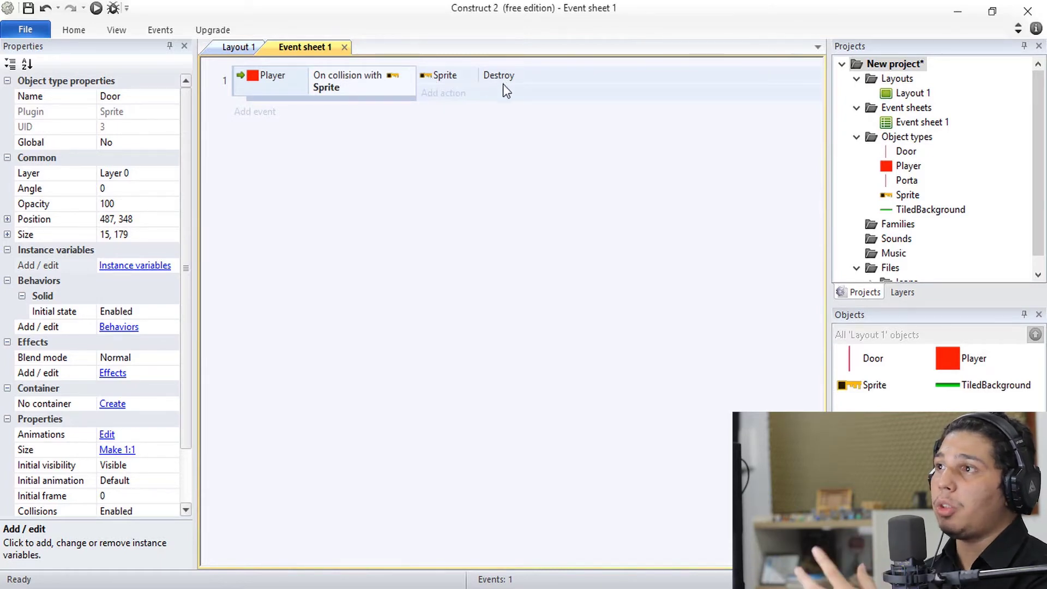
click(460, 96)
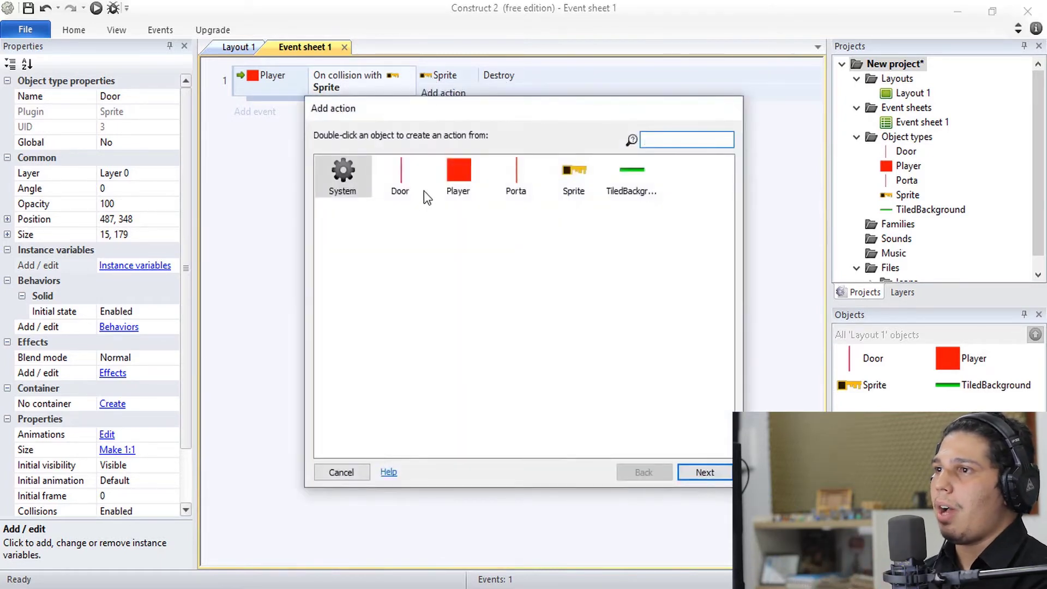
click(396, 177)
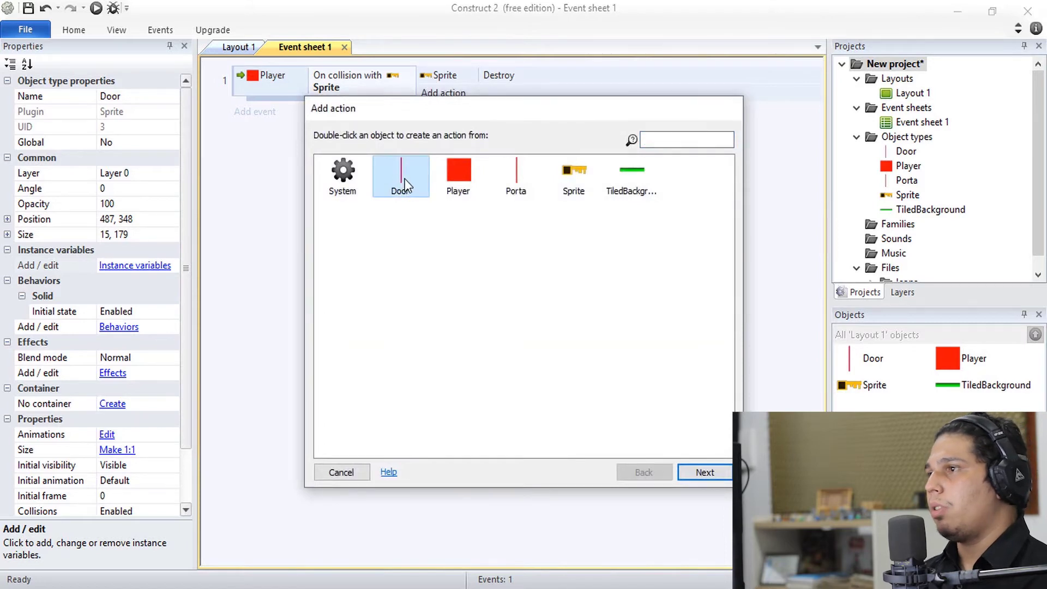
double_click(402, 180)
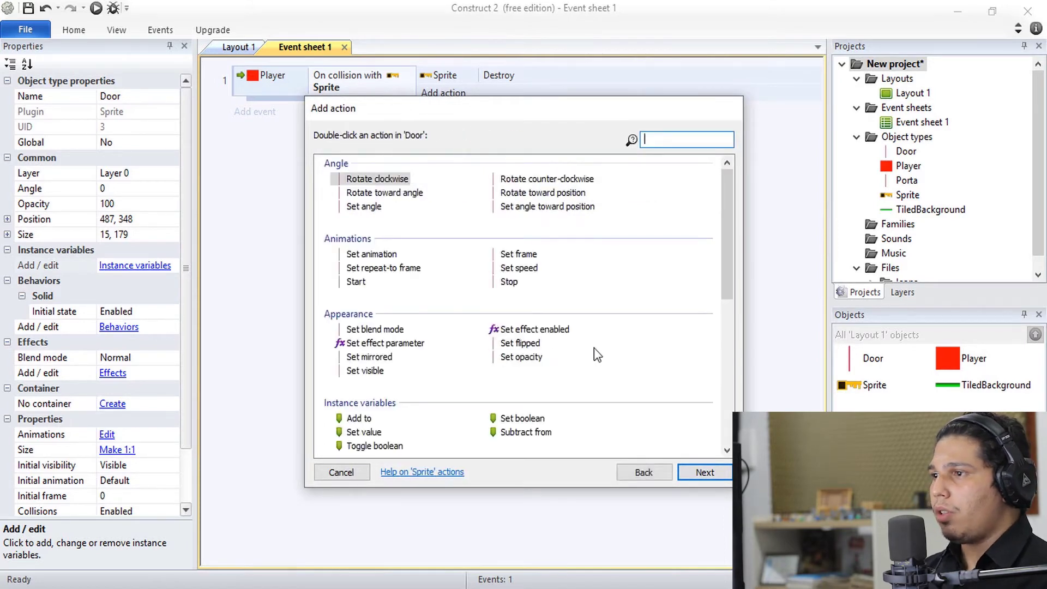
drag(729, 275, 732, 370)
click(530, 286)
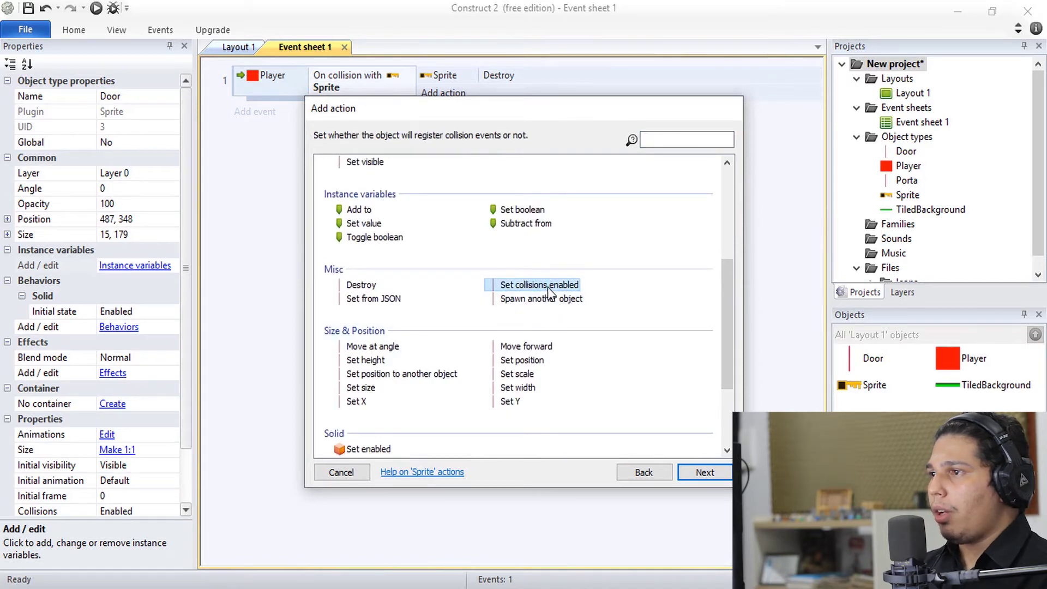
double_click(547, 286)
Step: Set the Door action's collisions parameter to Disabled and finish the action
scroll(558, 303, up, 1)
click(557, 303)
click(557, 303)
click(558, 304)
click(515, 329)
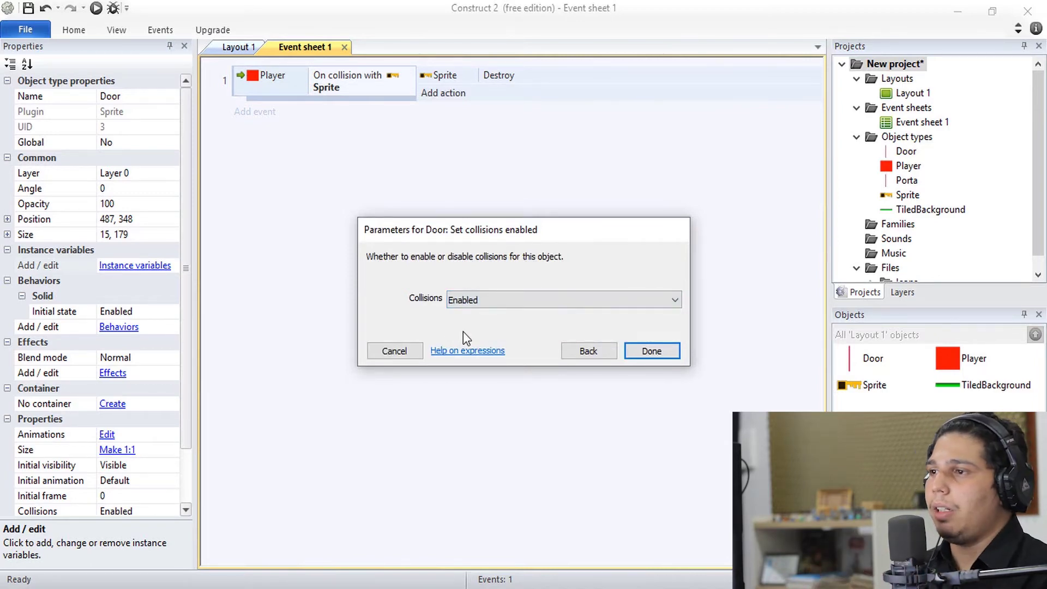
click(472, 301)
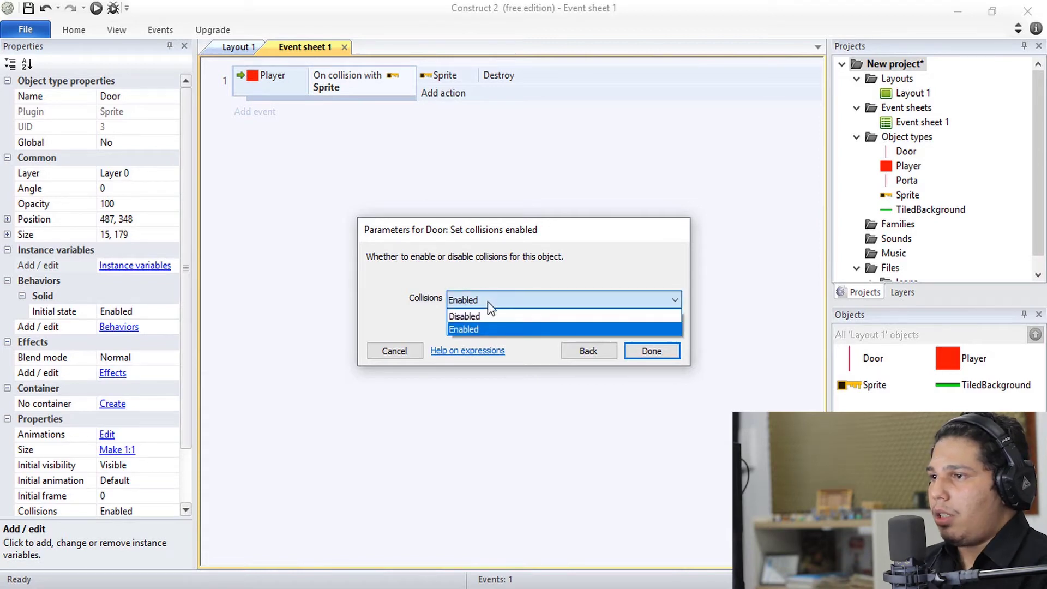
click(488, 302)
click(487, 302)
click(488, 317)
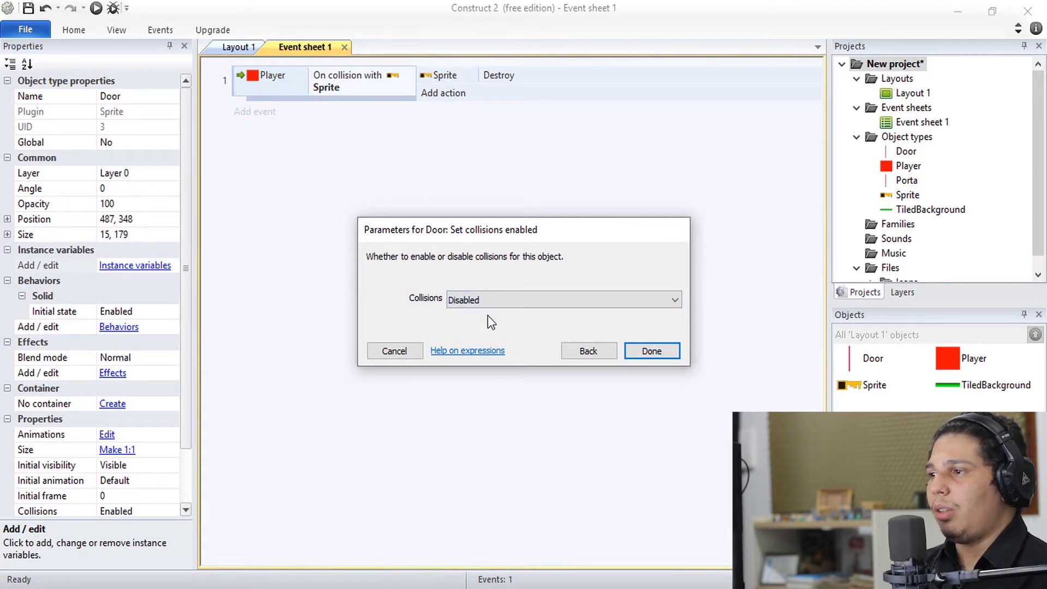
click(631, 352)
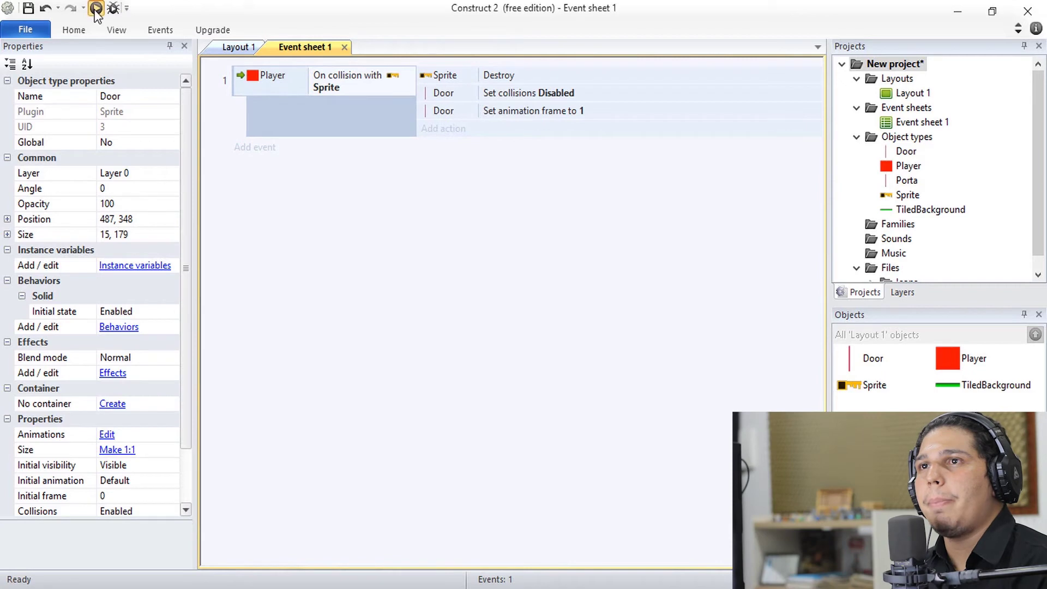
Step: Run the layout preview in the browser and move Player along the lower platform toward the closed door
click(96, 8)
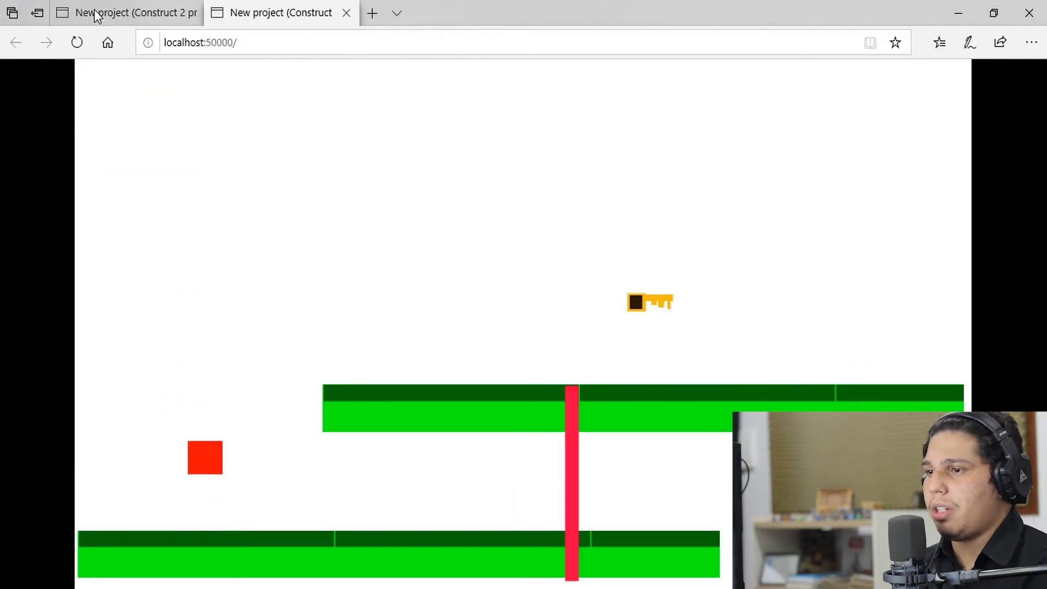
key(Up)
key(Right)
key(Left)
key(Right)
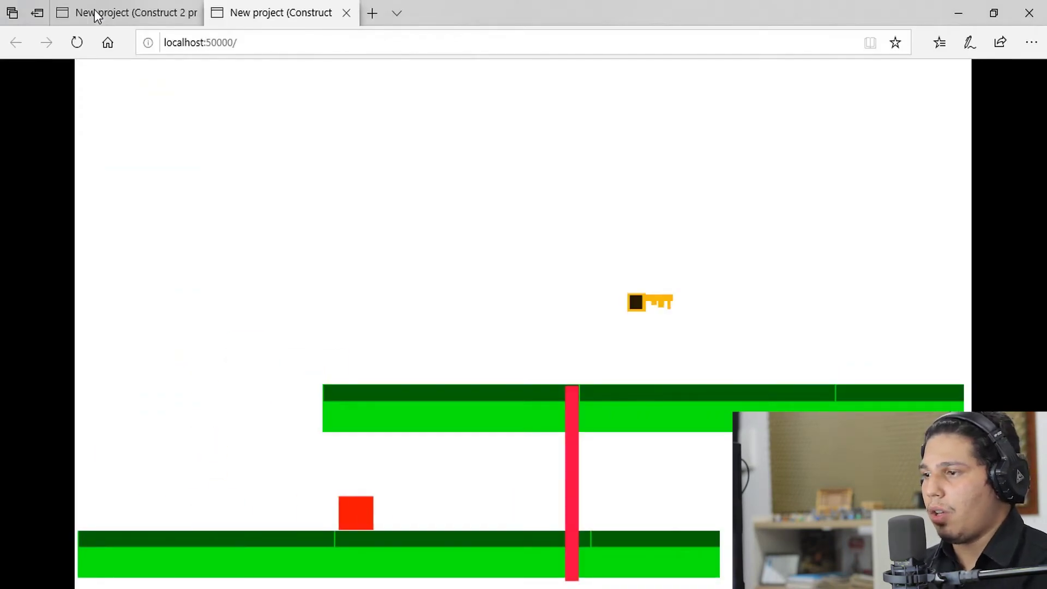
Step: Jump Player onto the upper platform and collect the key to test the collision event
key(Up)
key(Left)
key(Right)
key(Up)
key(Left)
key(Up)
key(Right)
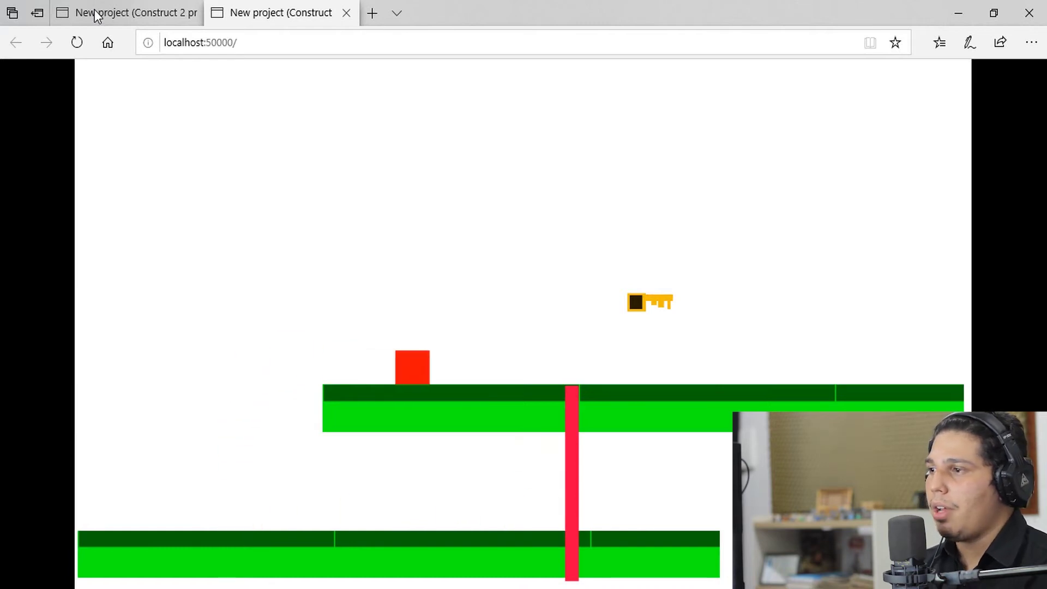
key(Up)
key(Left)
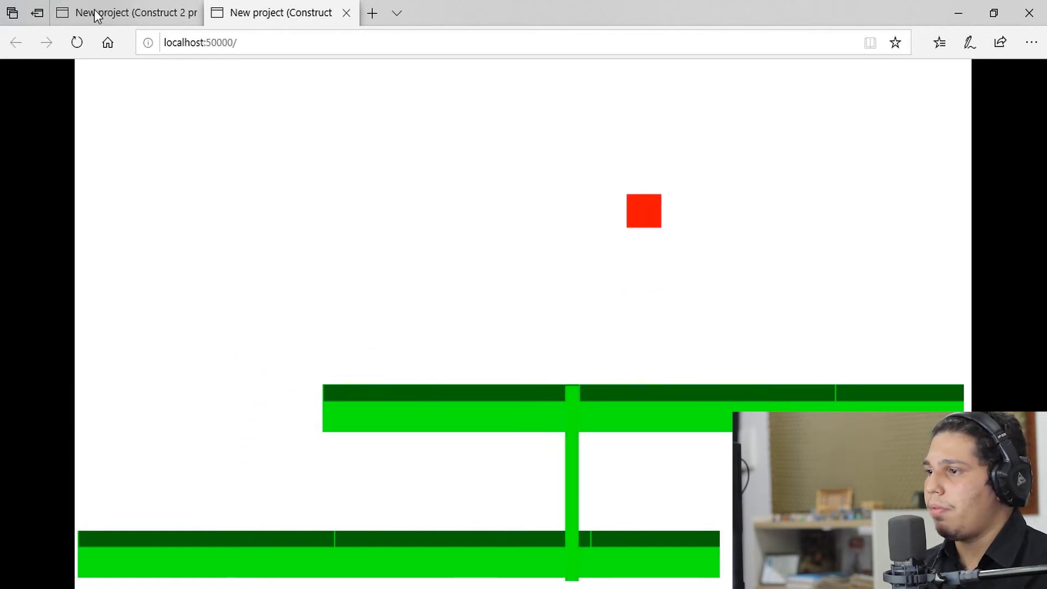
Step: Bring Player back down to the lower platform and walk it through the opened door
key(Left)
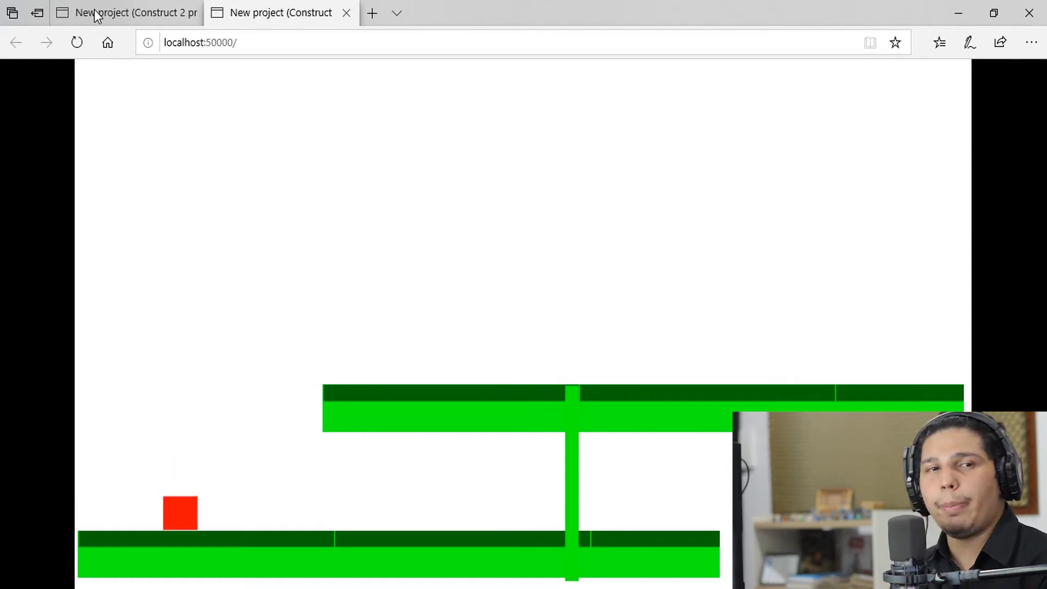
key(Right)
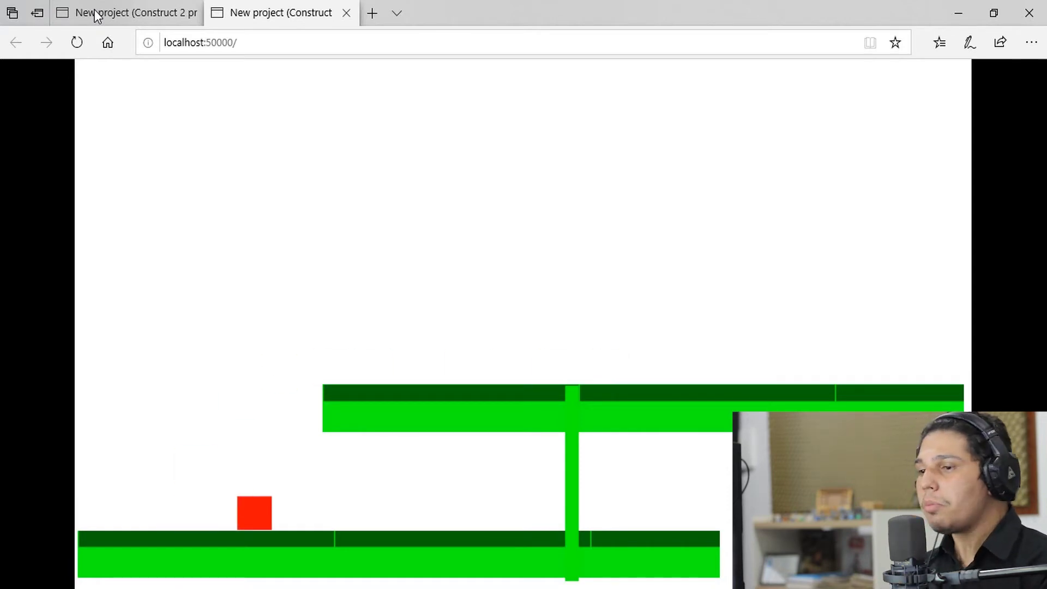
key(Right)
key(Left)
key(Right)
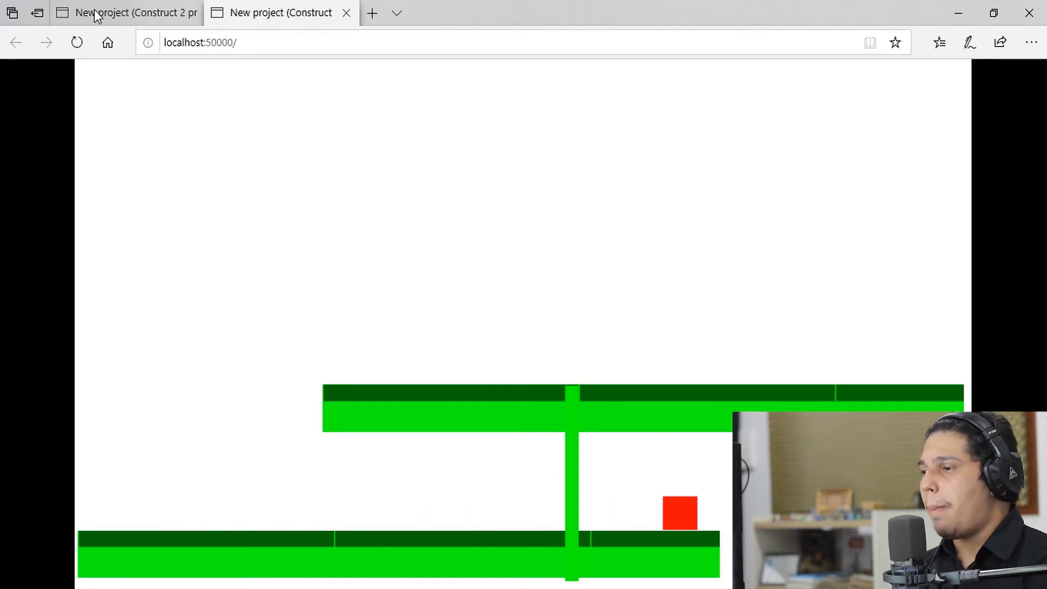
Step: Walk and jump Player back and forth through the door to check that its collisions are off
key(Left)
key(Right)
key(Left)
key(Left)
key(Right)
key(Up)
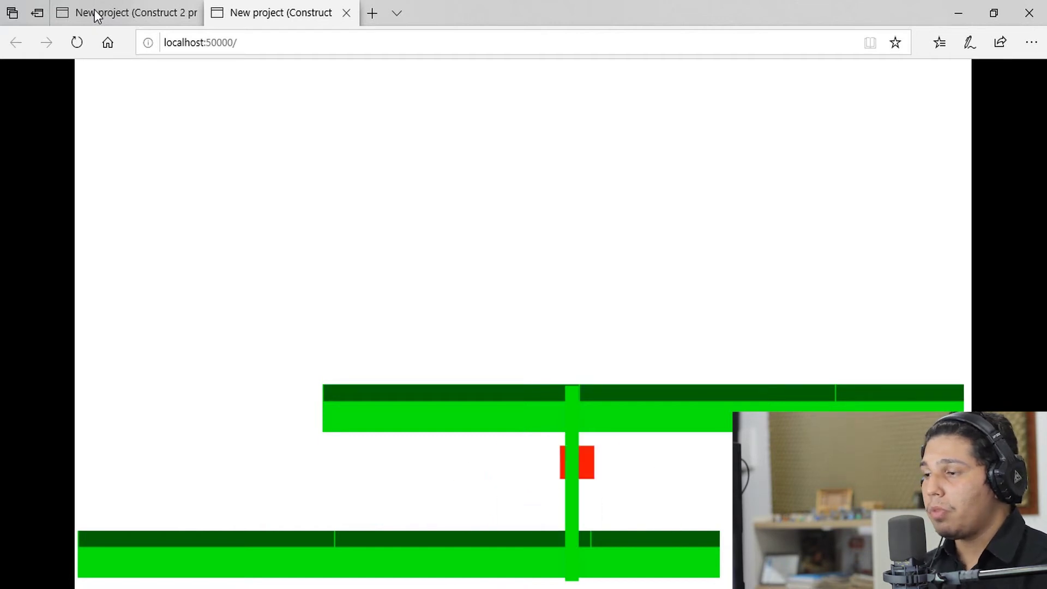
key(Left)
key(Left)
key(Right)
key(Up)
key(Left)
key(Left)
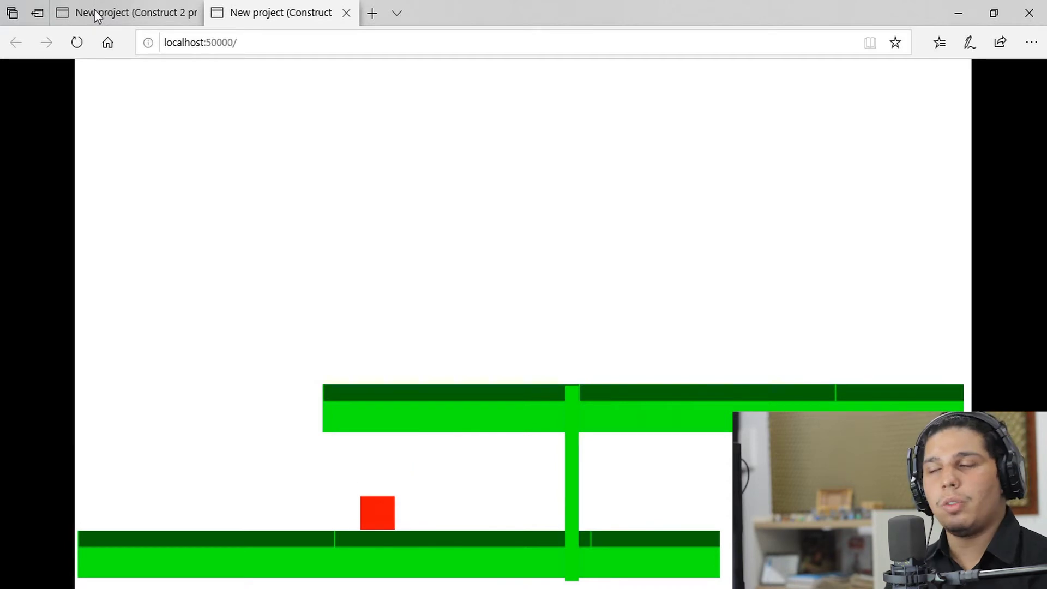
Step: Repeat the pass through the door on the lower platform, then return Player to the upper platform
key(Right)
key(Up)
key(Left)
key(Up)
key(Right)
key(Up)
key(Left)
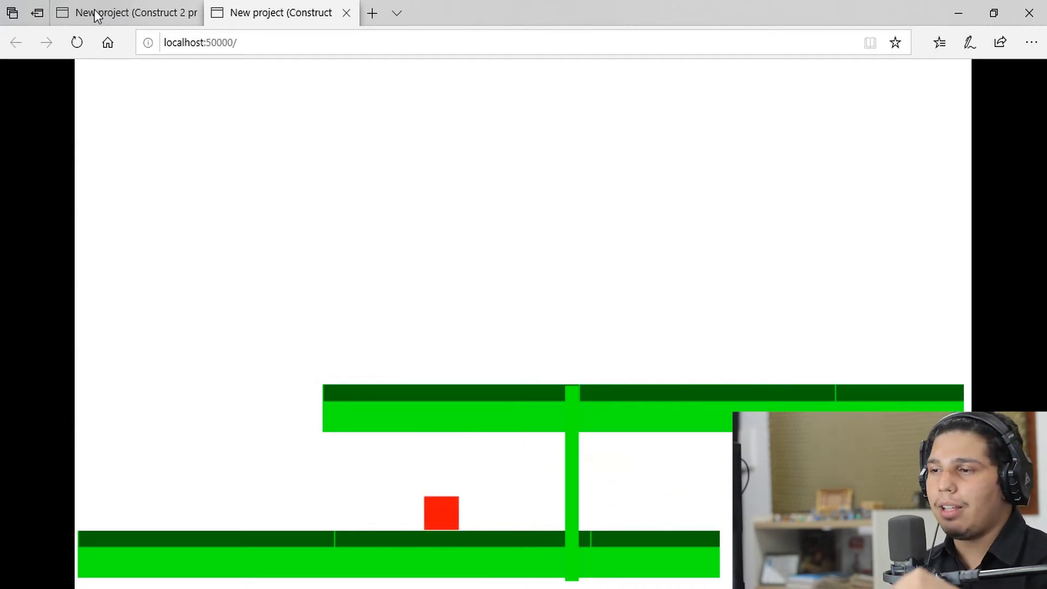
key(Right)
key(Up)
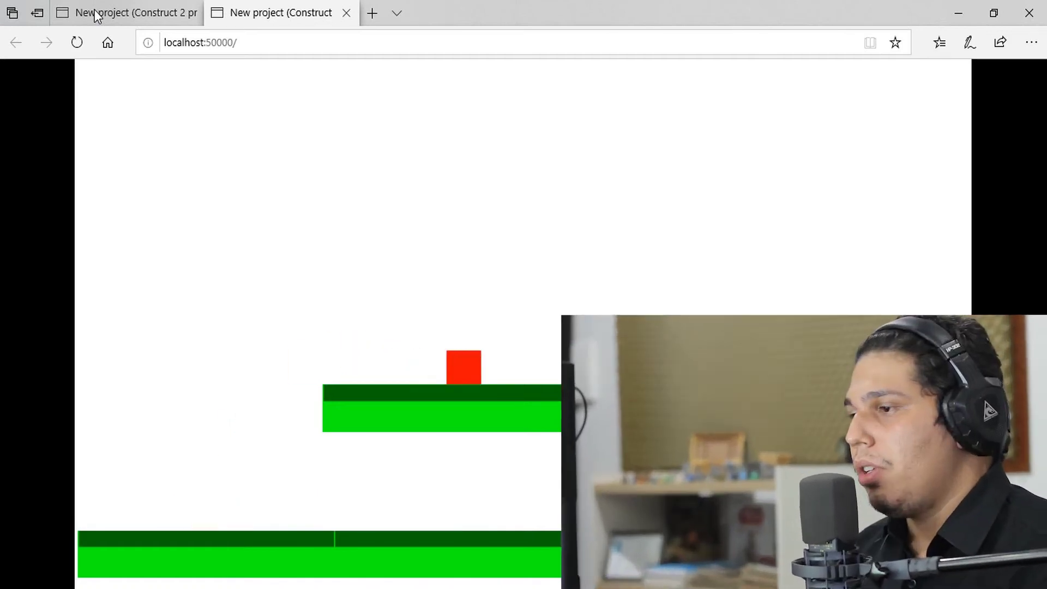